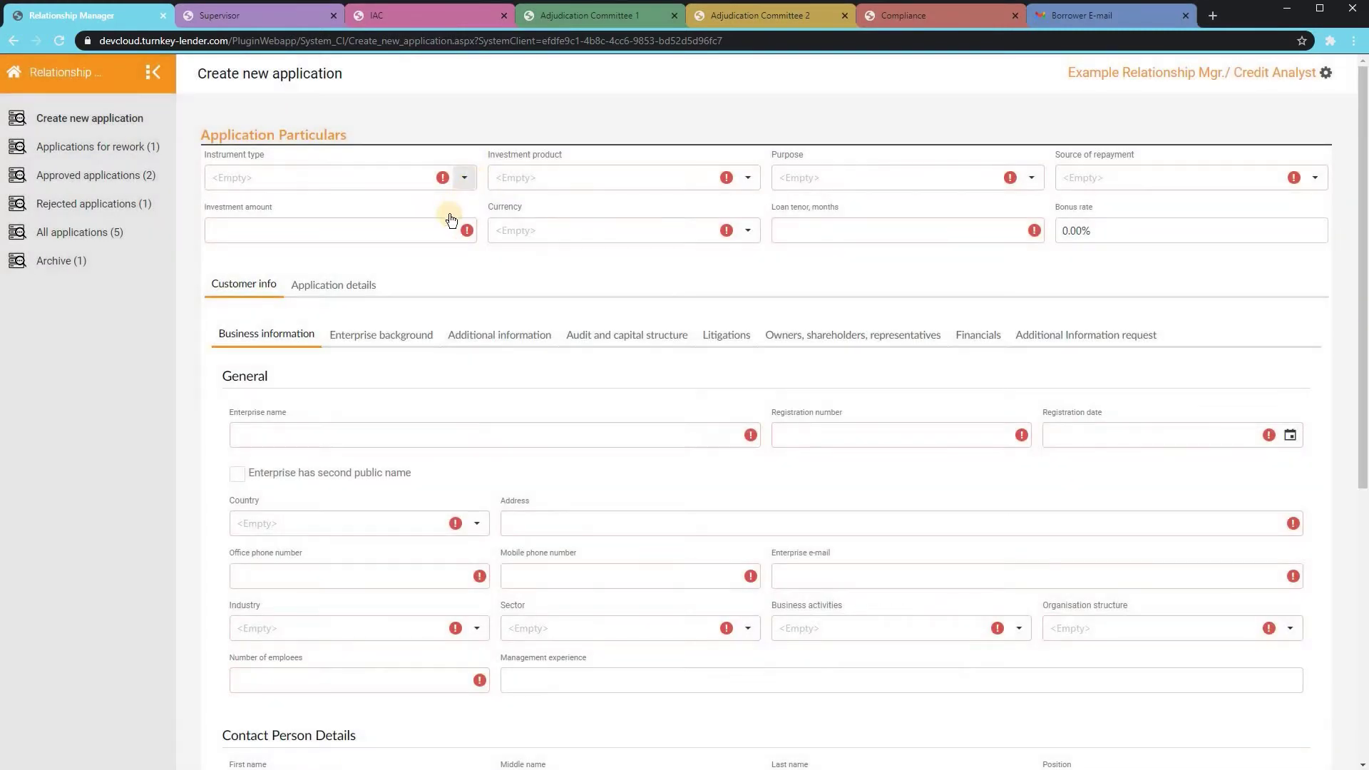
# Set instrument type Fair Valued Note, product Profit Share and purpose Asset purchase.
pyautogui.click(464, 177)
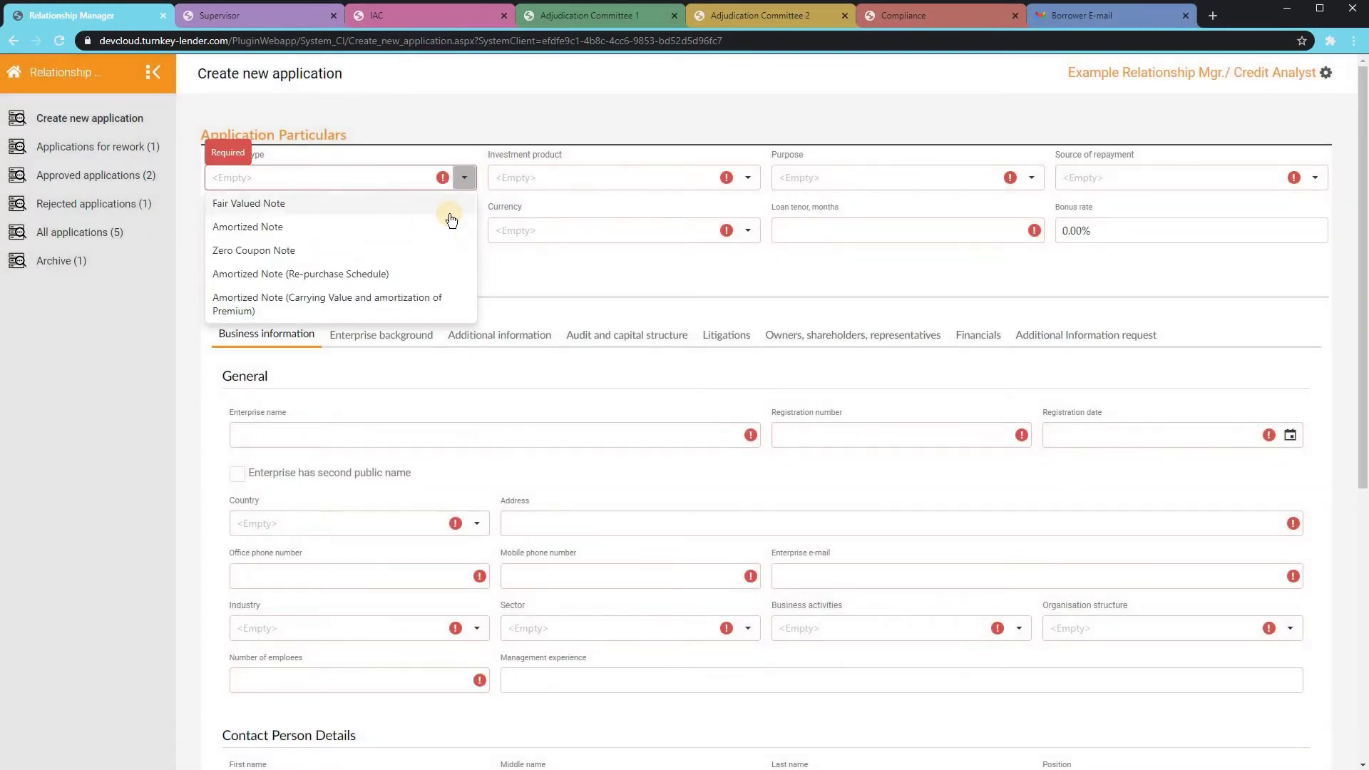
pyautogui.press('Return')
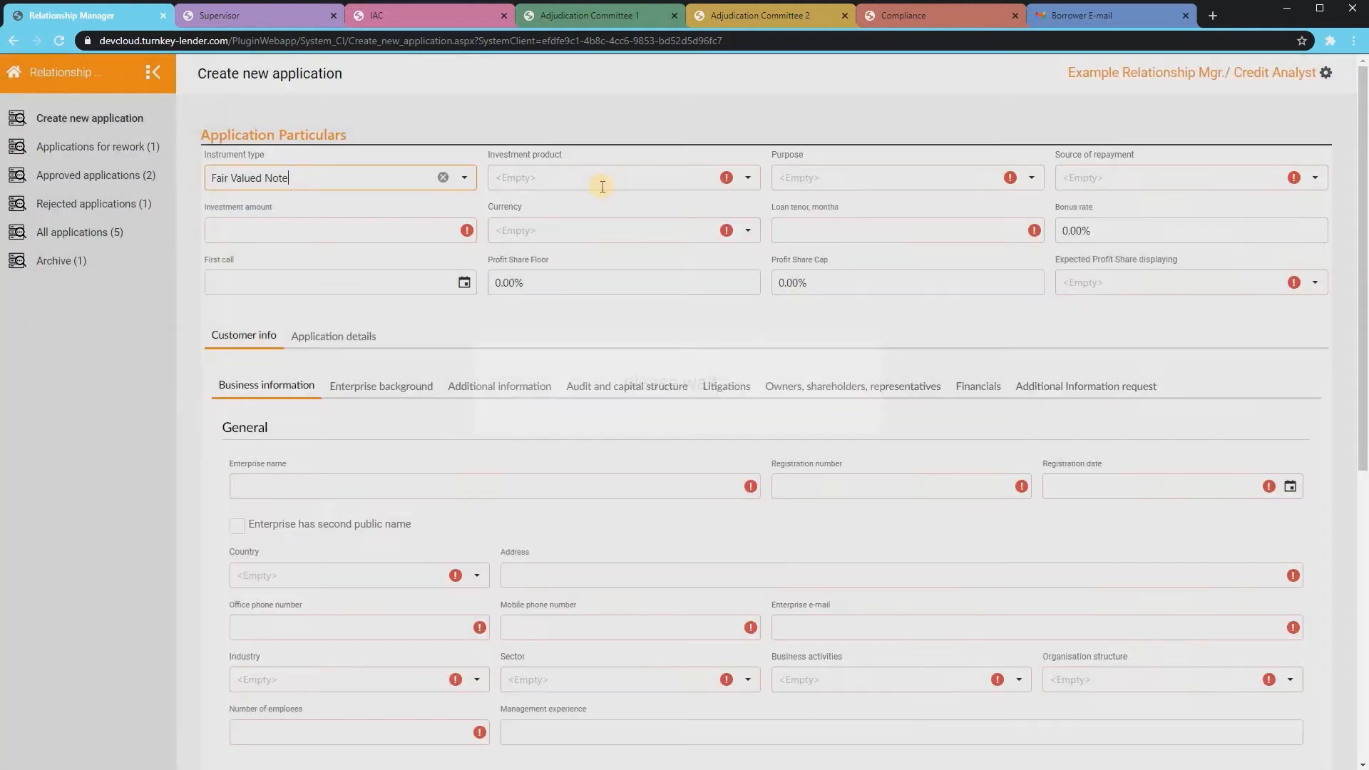
pyautogui.click(602, 182)
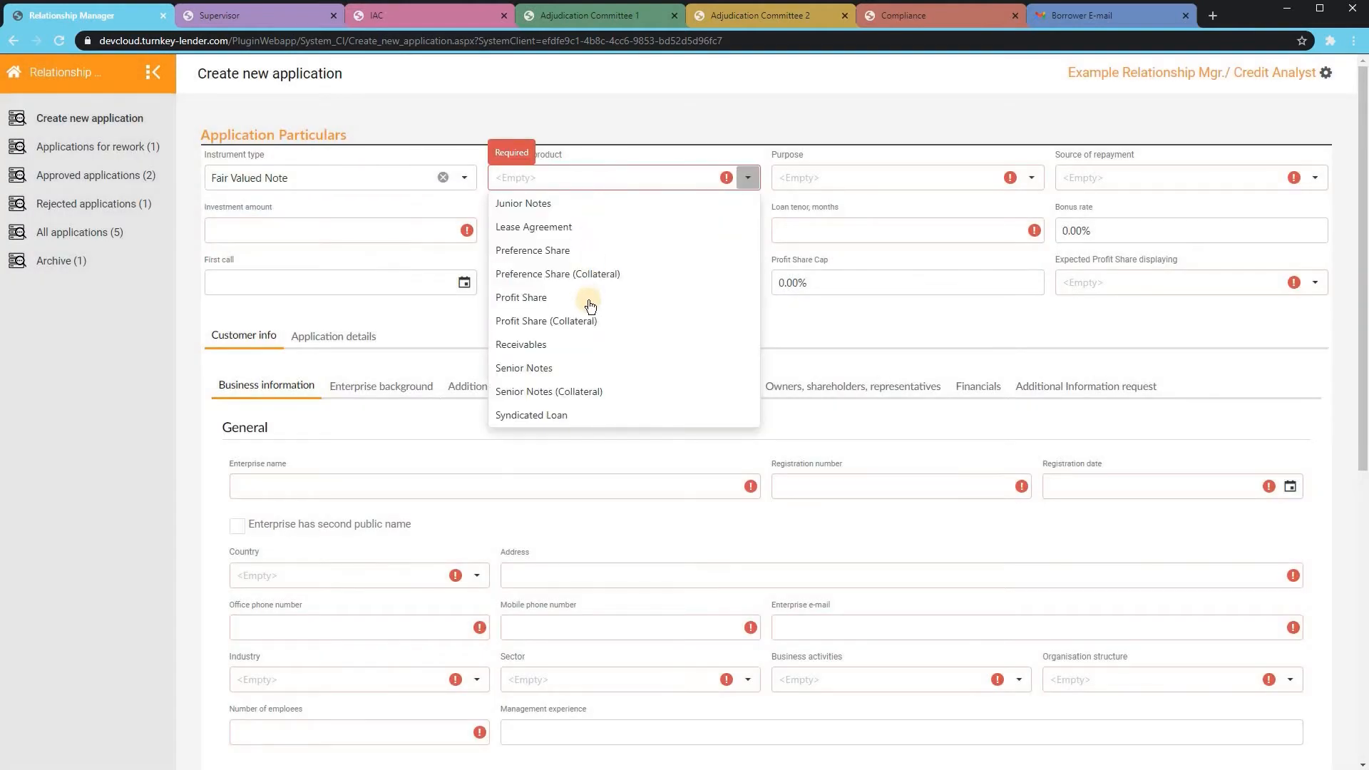
pyautogui.press('Down')
pyautogui.press('Down')
pyautogui.press('Return')
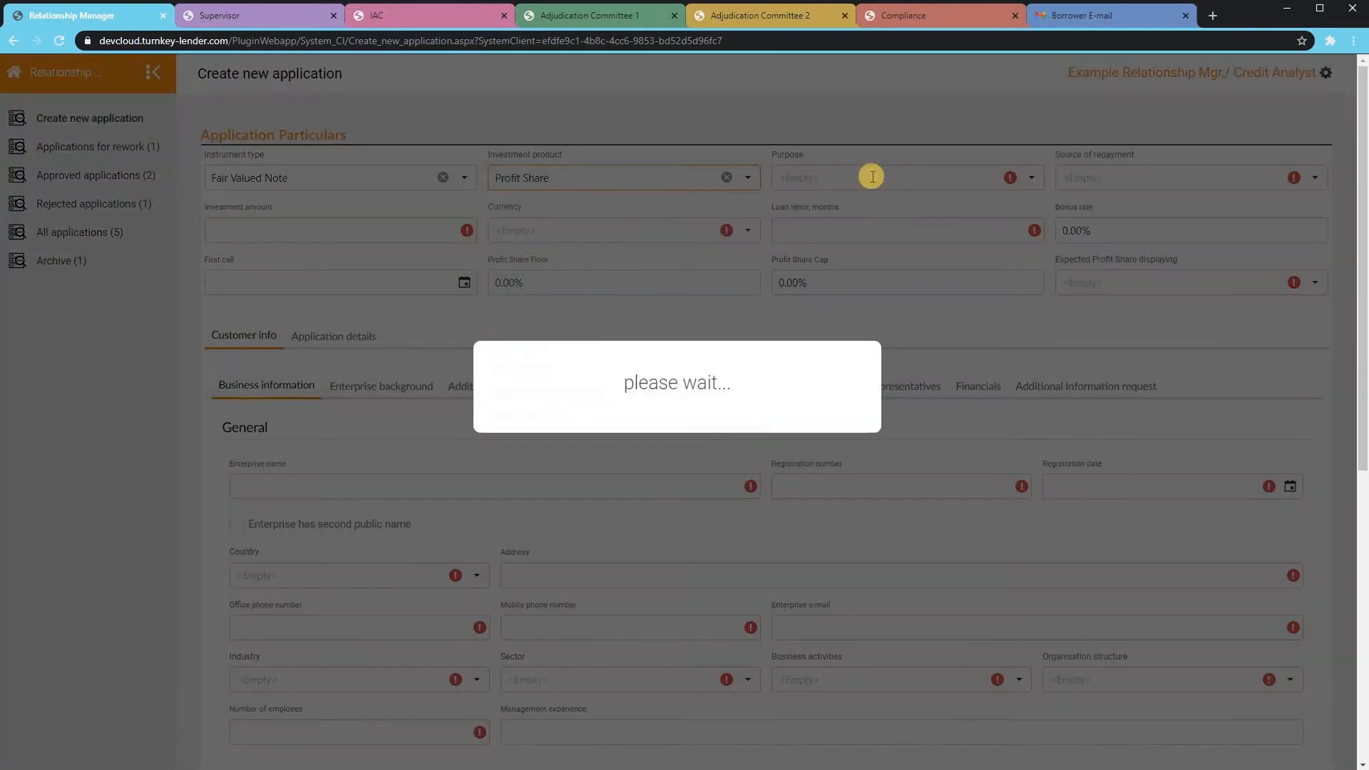
pyautogui.click(872, 177)
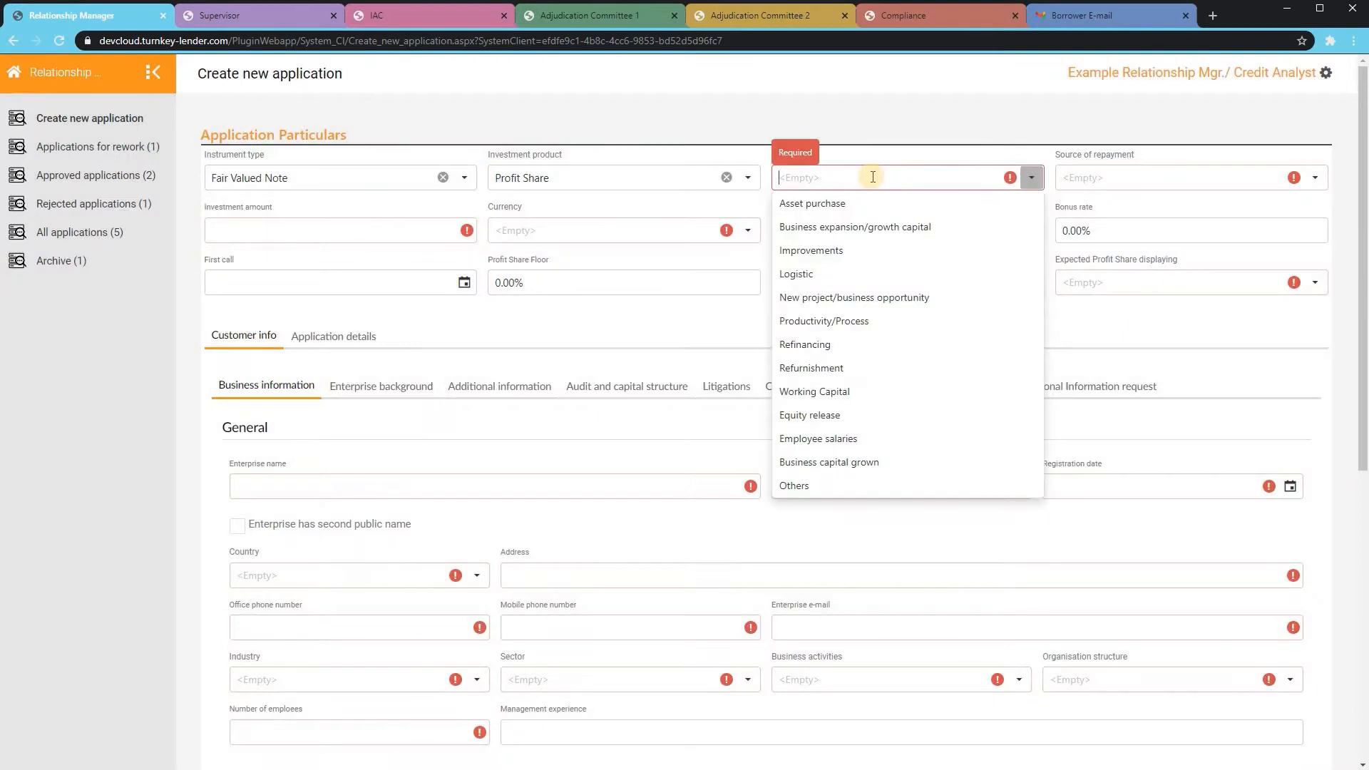
pyautogui.press('Down')
pyautogui.press('Return')
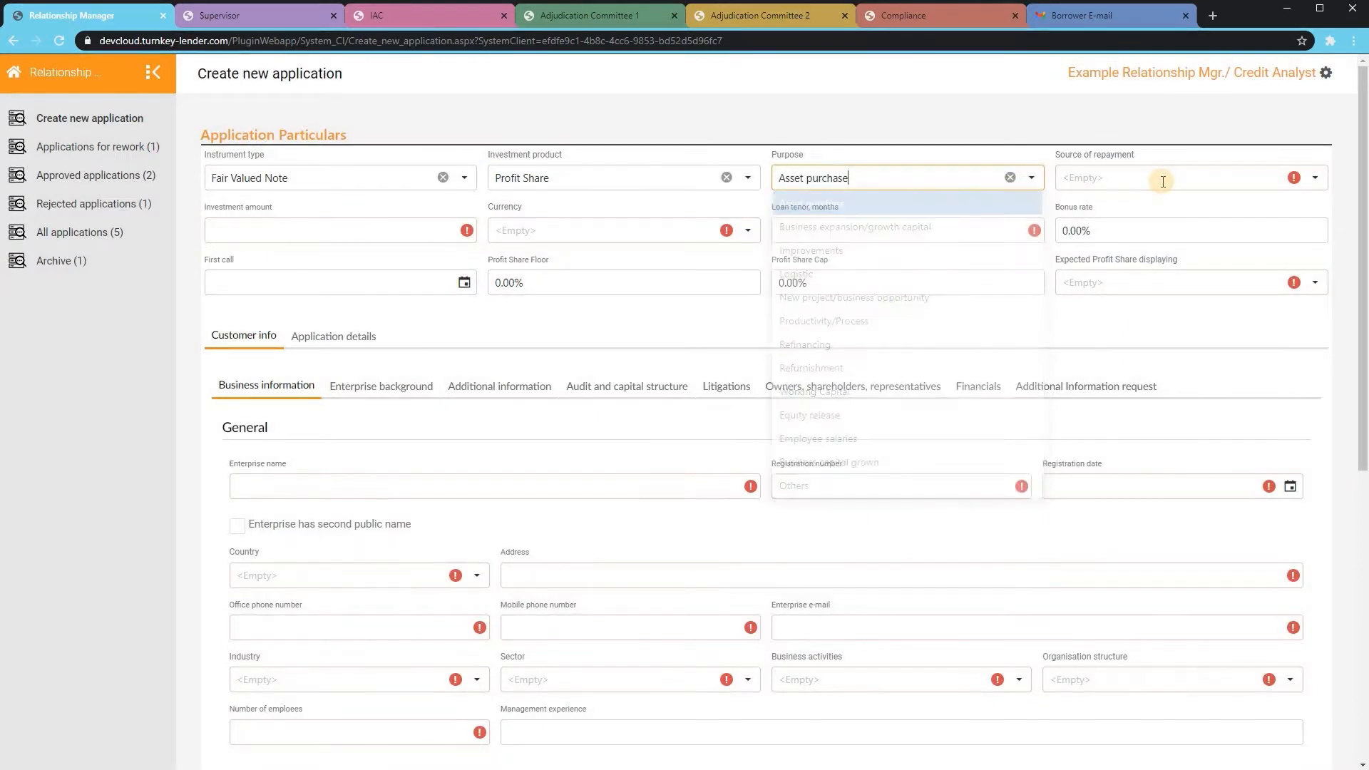
# Set repayment source Business profit and enter the 250,000 investment amount, moving to currency.
pyautogui.click(1163, 181)
pyautogui.press('Down')
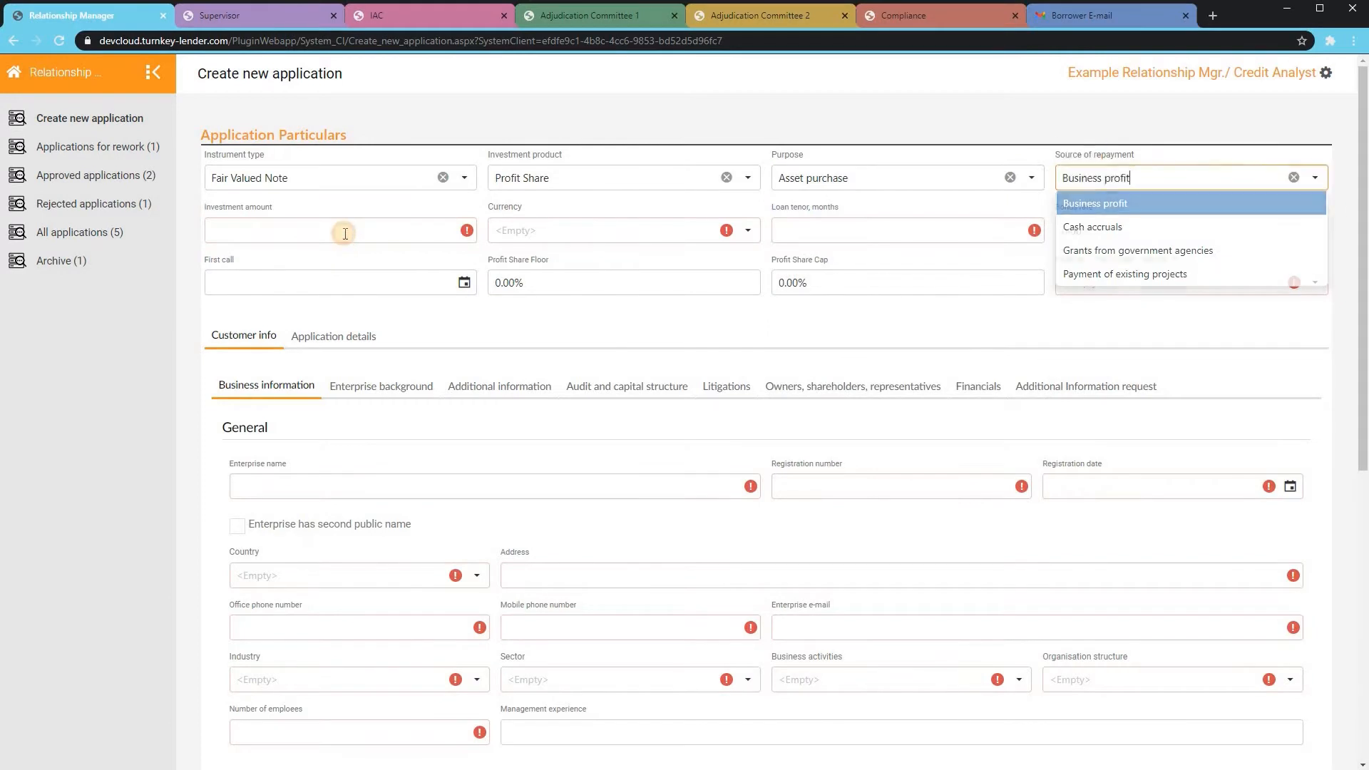
pyautogui.press('Return')
pyautogui.click(335, 239)
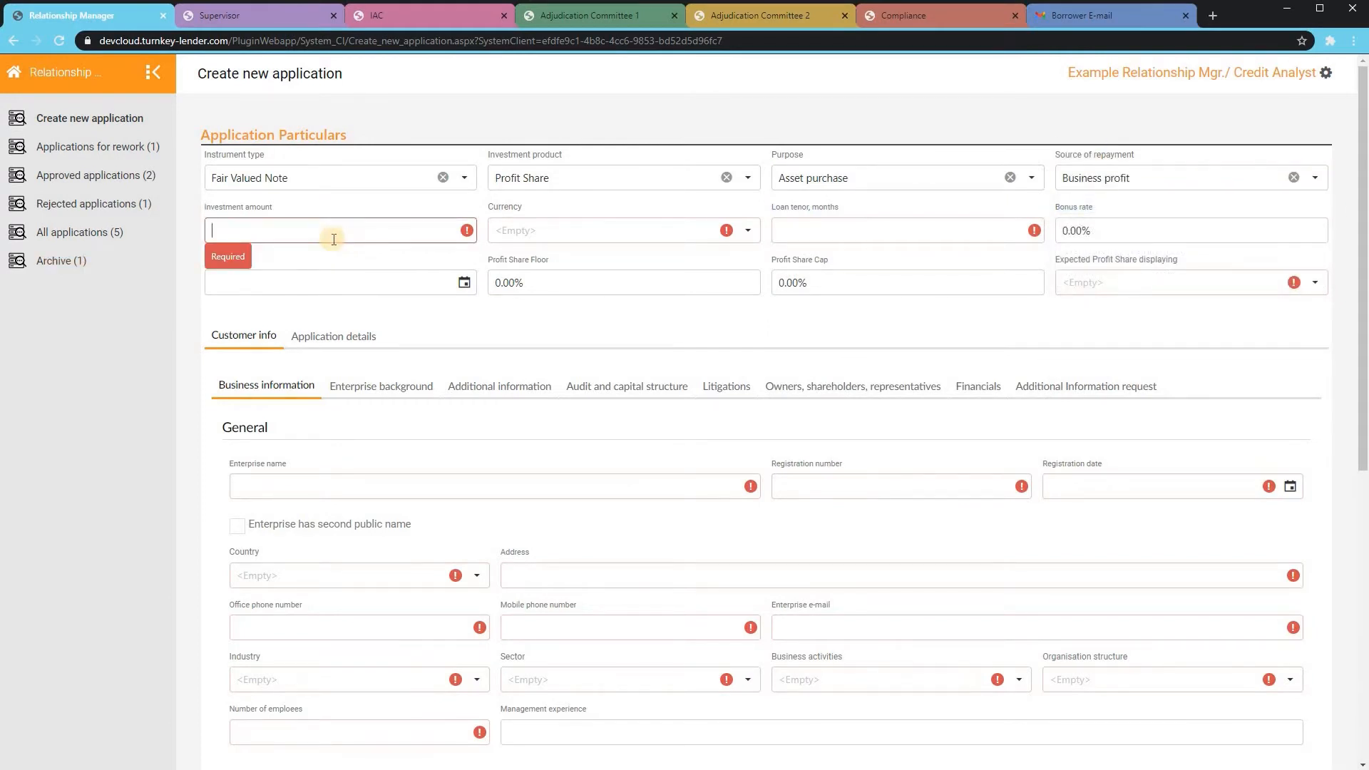
pyautogui.write('250000')
pyautogui.click(560, 230)
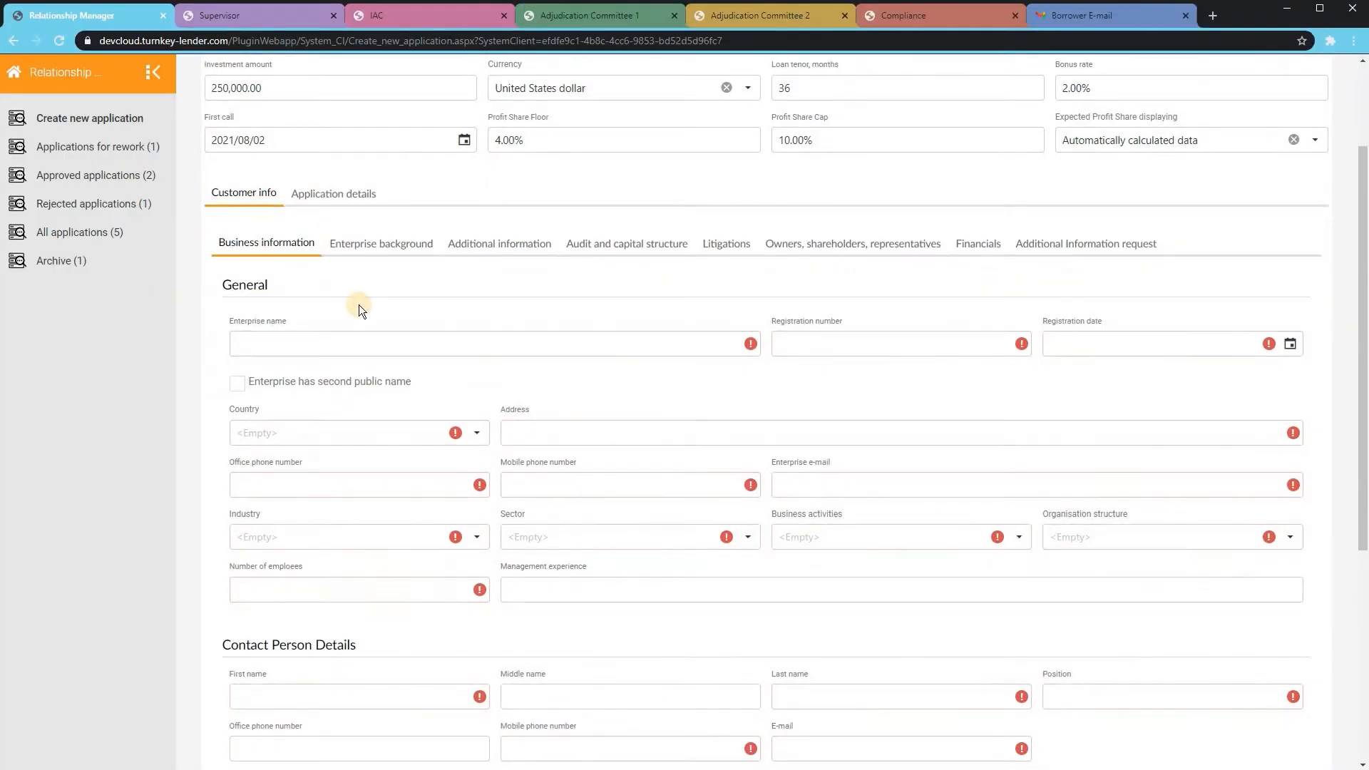
# Enter the enterprise name, registration number and registration date 2015/01/01.
pyautogui.press('Tab')
pyautogui.write('Performance Manu')
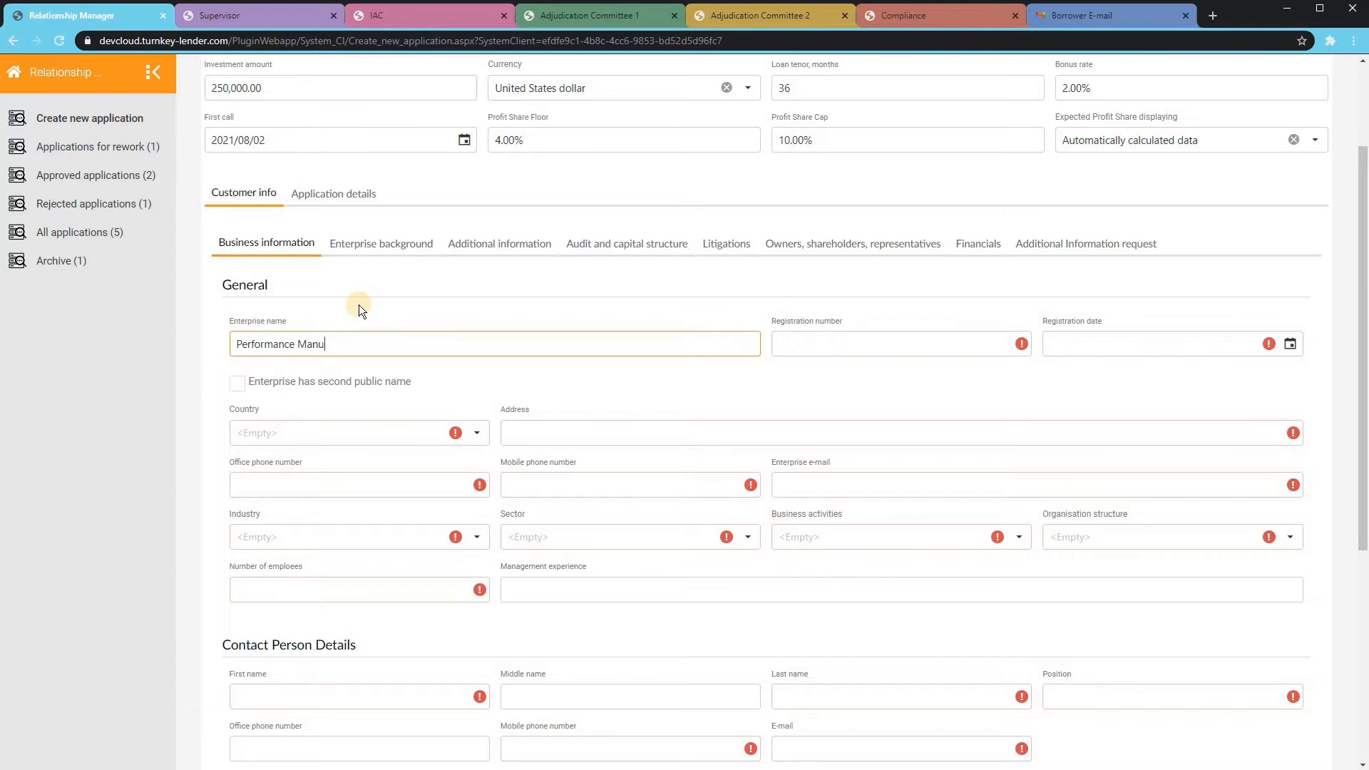
pyautogui.write('facturing')
pyautogui.press('Tab')
pyautogui.write('42342-234')
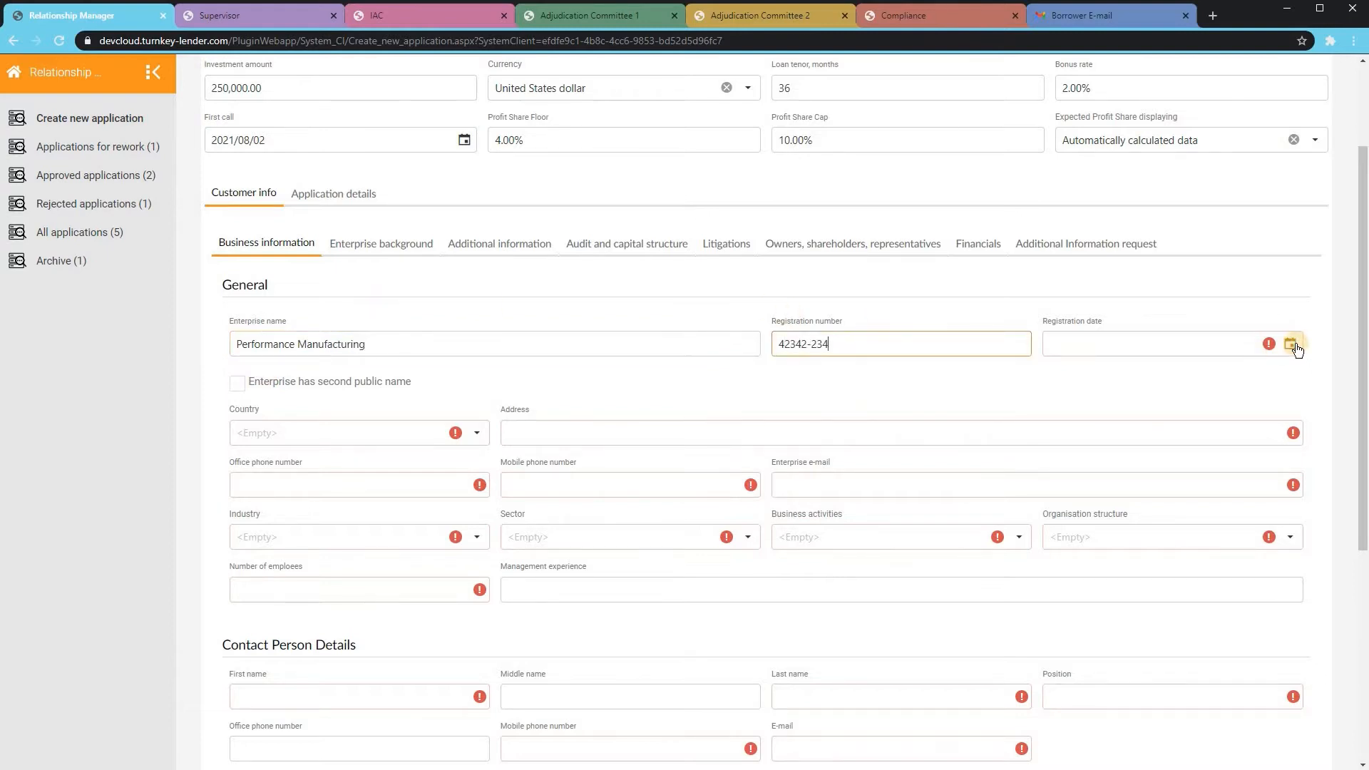
pyautogui.press('Tab')
pyautogui.click(1290, 344)
pyautogui.click(1165, 392)
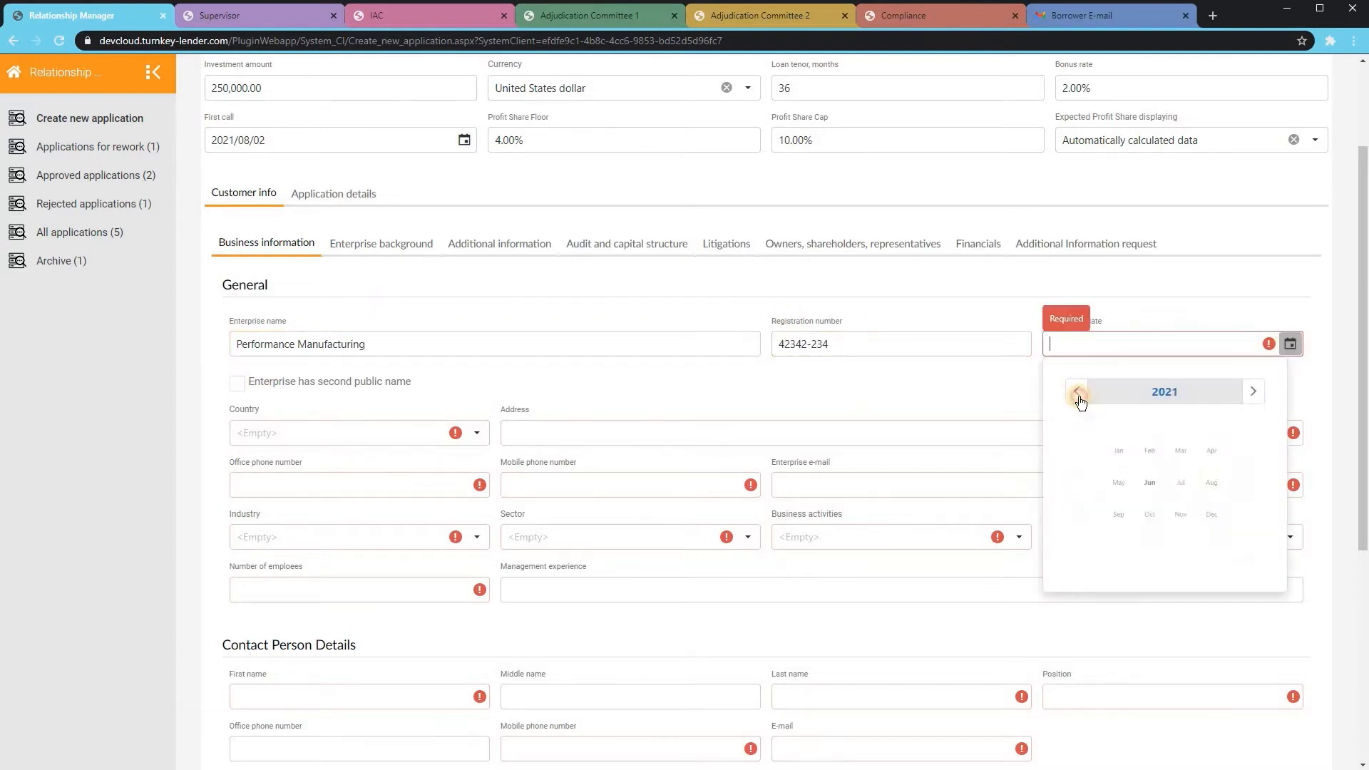
pyautogui.click(1164, 392)
pyautogui.click(1176, 427)
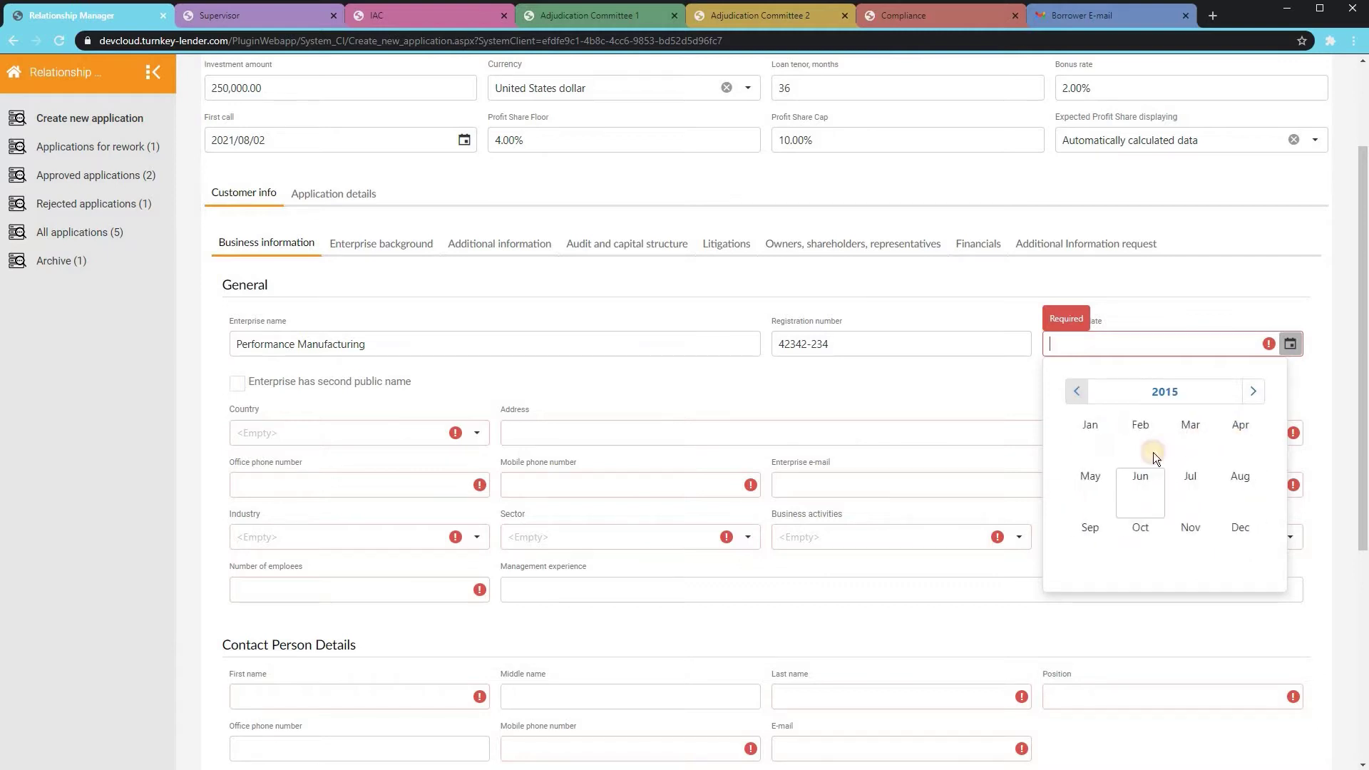
pyautogui.click(1089, 428)
pyautogui.click(463, 434)
pyautogui.write('united')
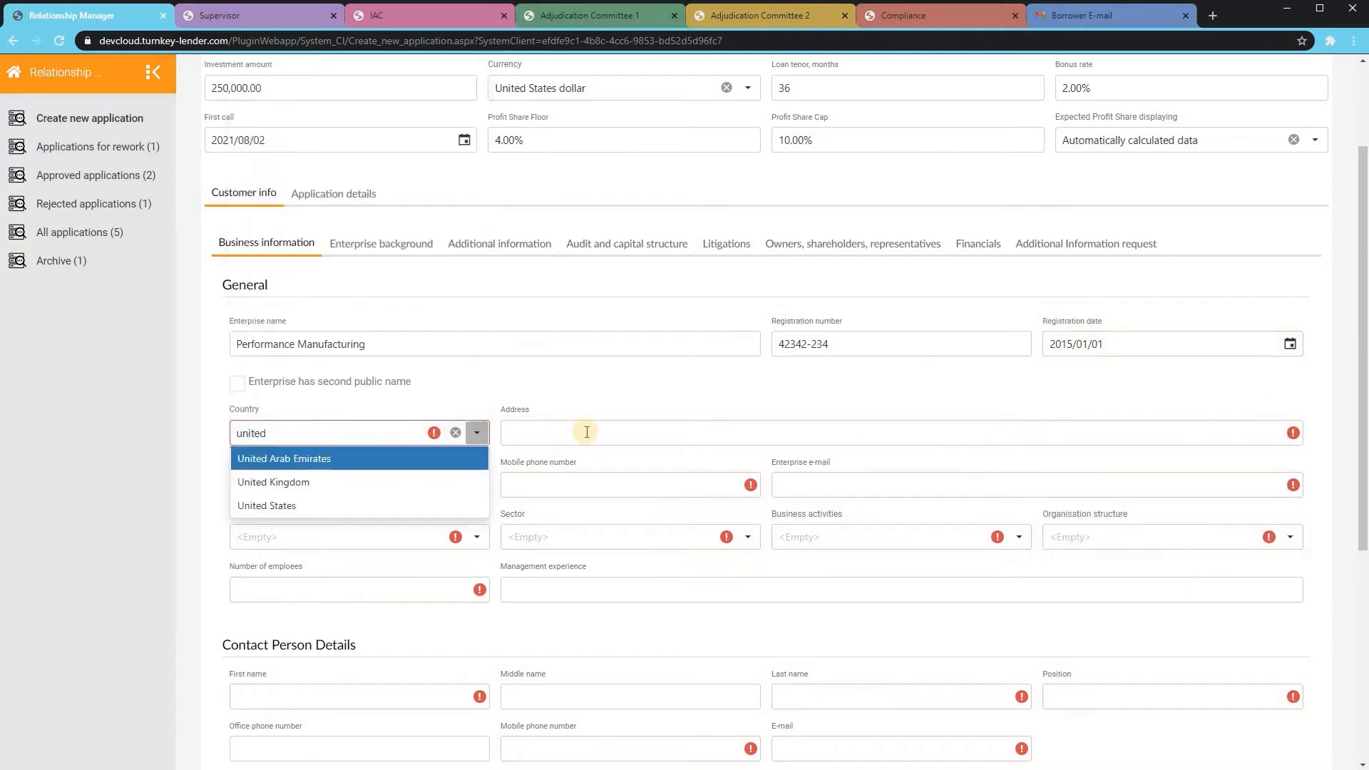
# Set country United States and enter the Austin address, office and mobile phones and e-mail.
pyautogui.press('Down')
pyautogui.press('Down')
pyautogui.press('Return')
pyautogui.click(587, 432)
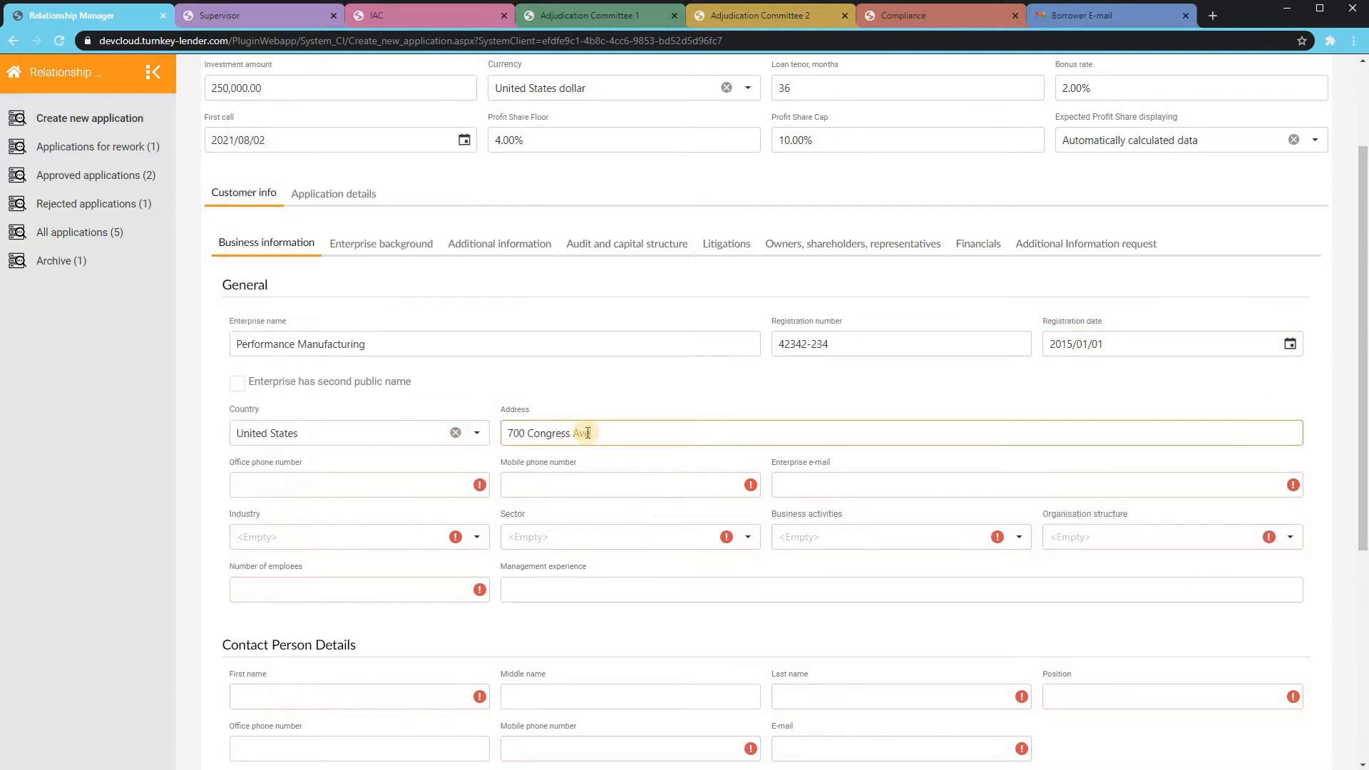
pyautogui.press('Tab')
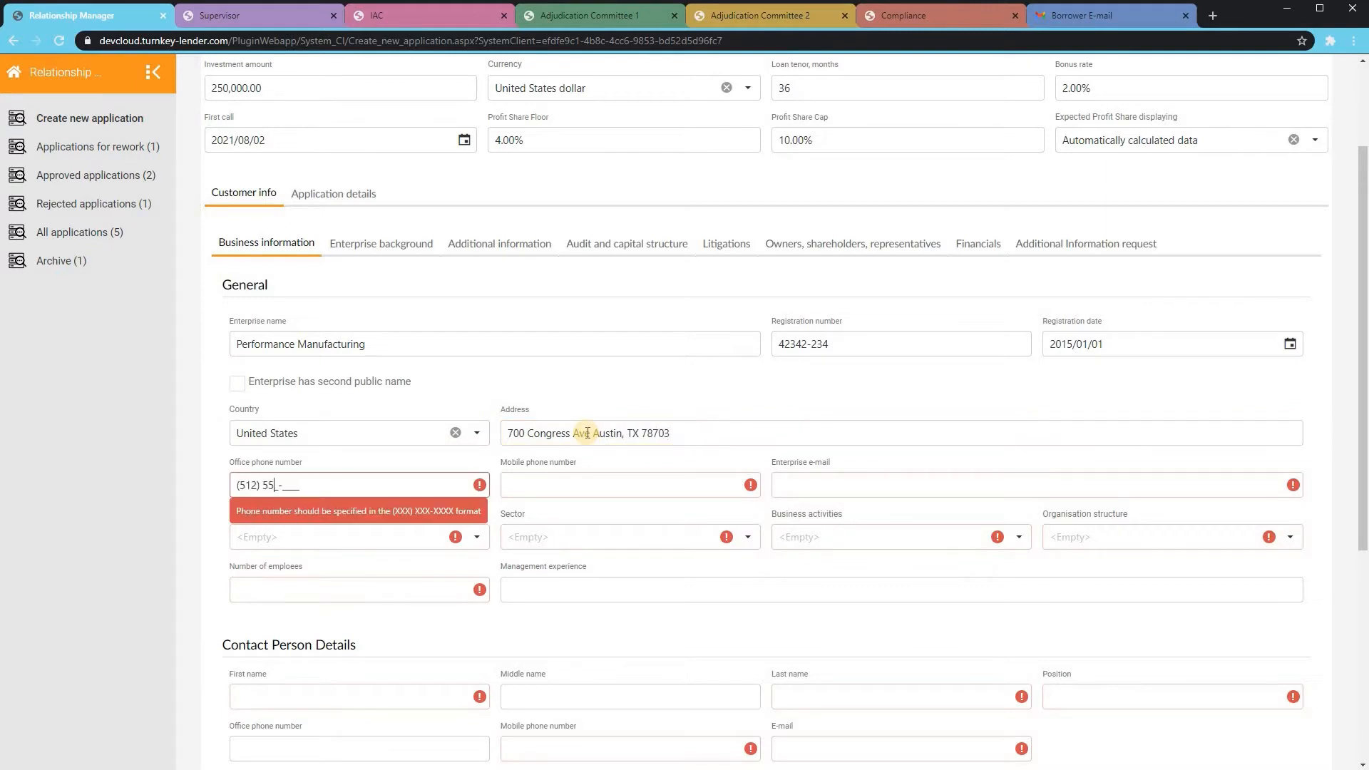
pyautogui.press('Tab')
pyautogui.press('Tab')
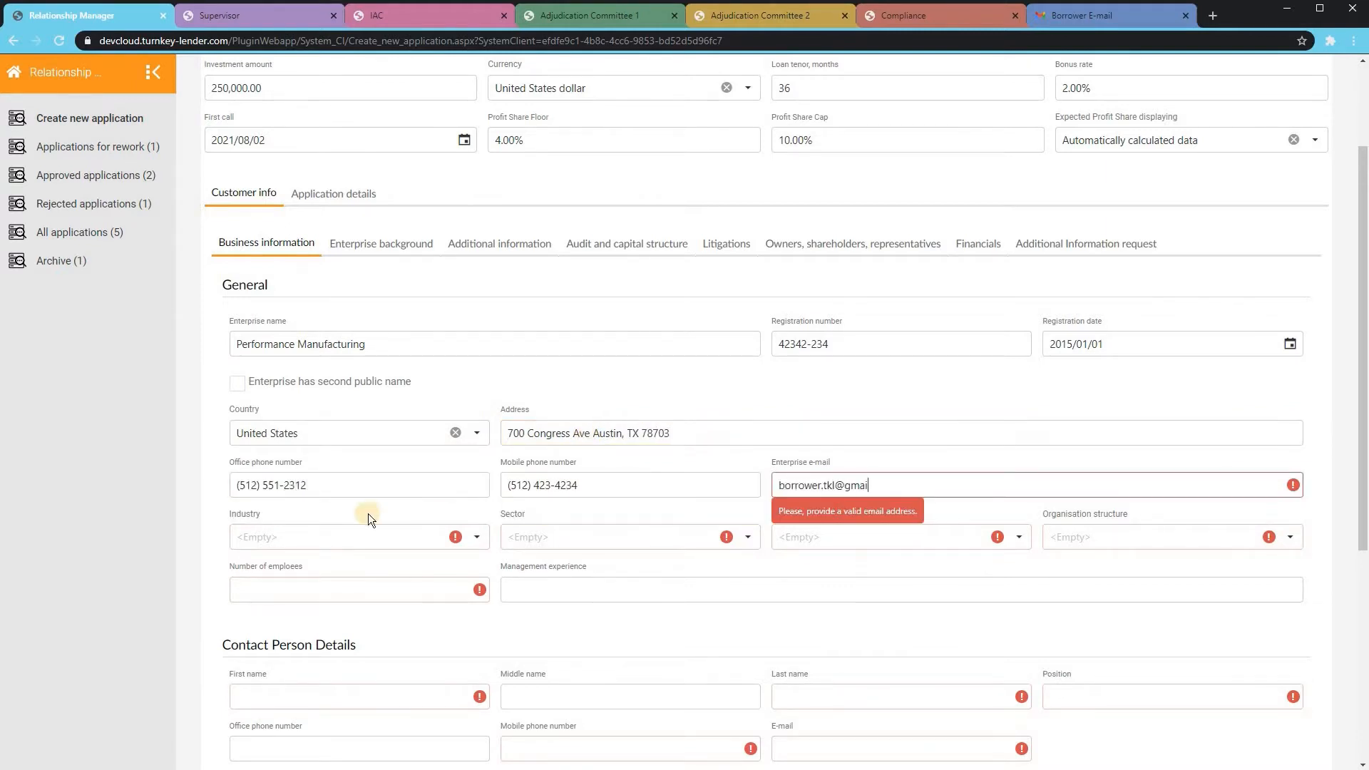
# Classify the business as Manufacturing, motor vehicles sector, parts and accessories activity.
pyautogui.click(358, 536)
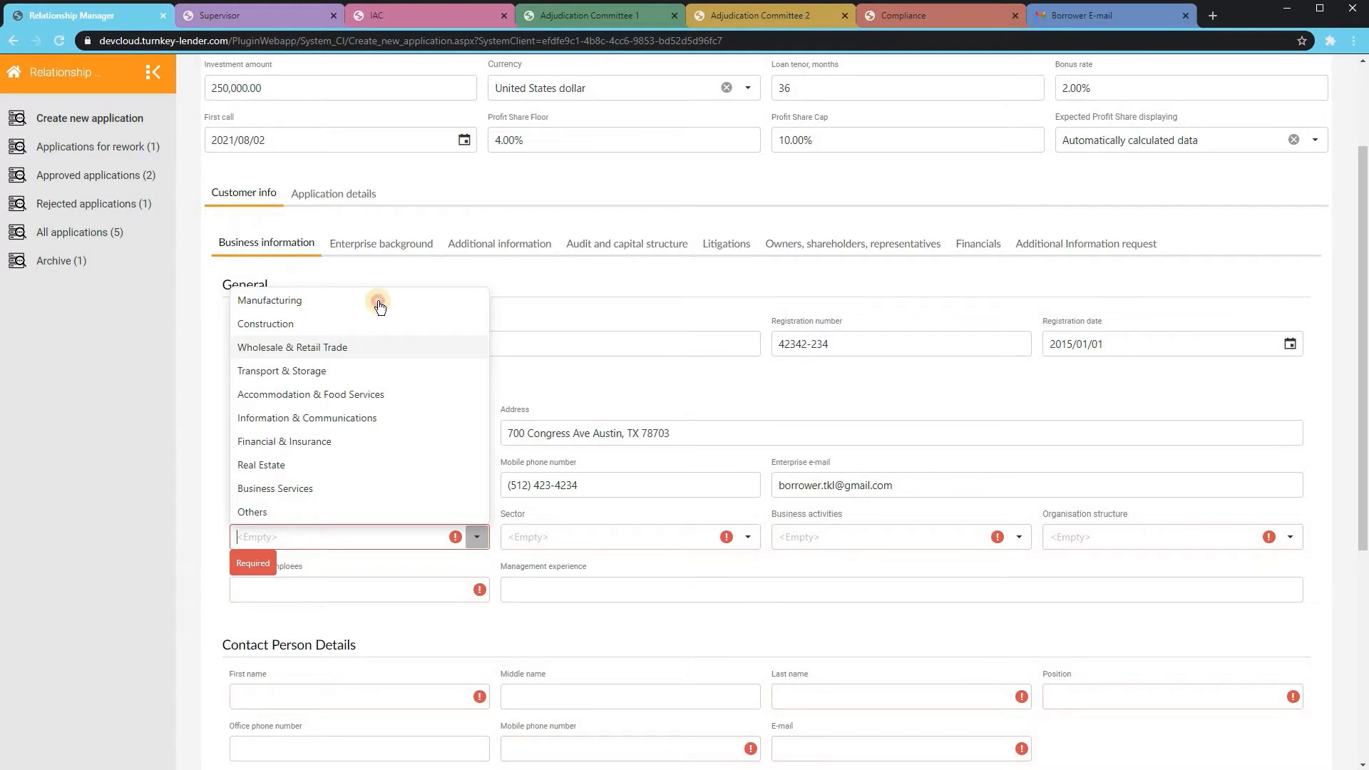
pyautogui.press('Down')
pyautogui.press('Down')
pyautogui.press('Up')
pyautogui.press('Up')
pyautogui.press('Return')
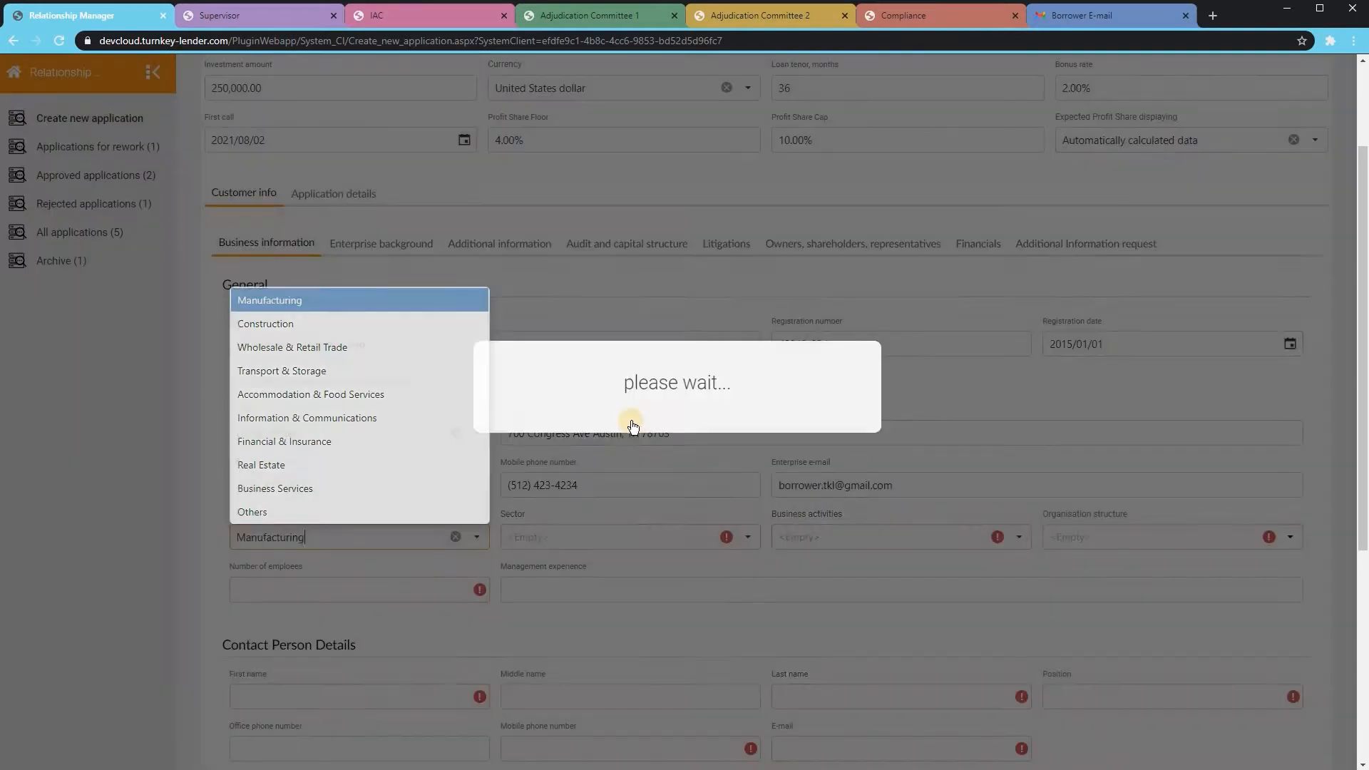
pyautogui.click(630, 537)
pyautogui.scroll(-3, 663, 375)
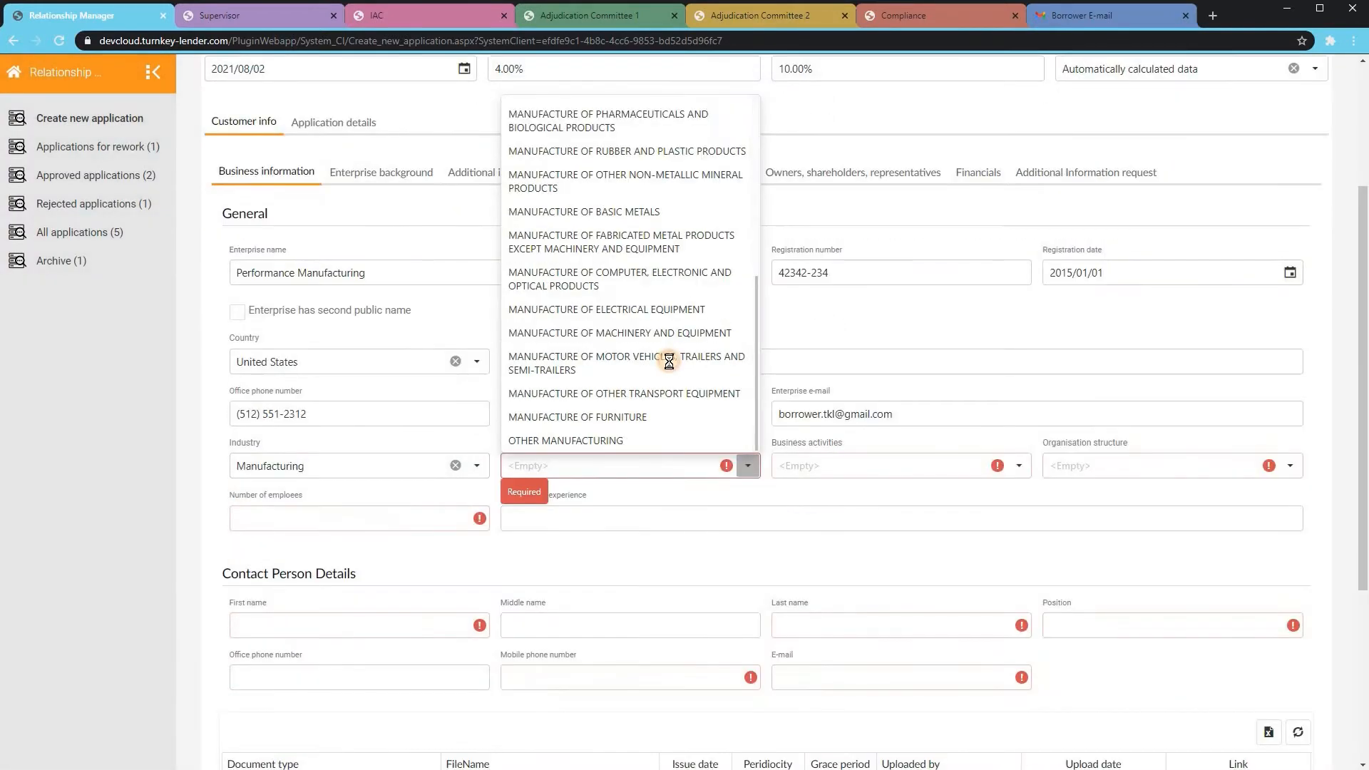
pyautogui.press('Down')
pyautogui.press('Return')
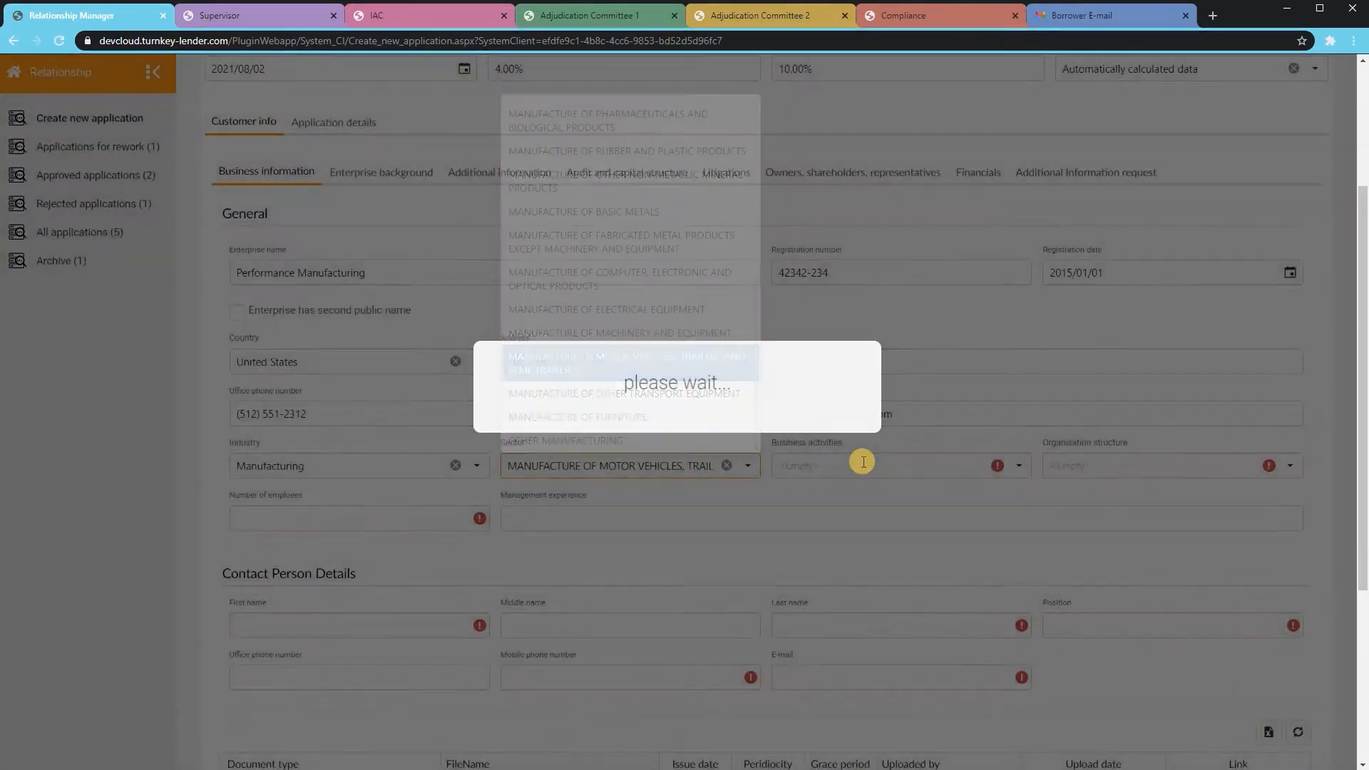
pyautogui.click(1019, 465)
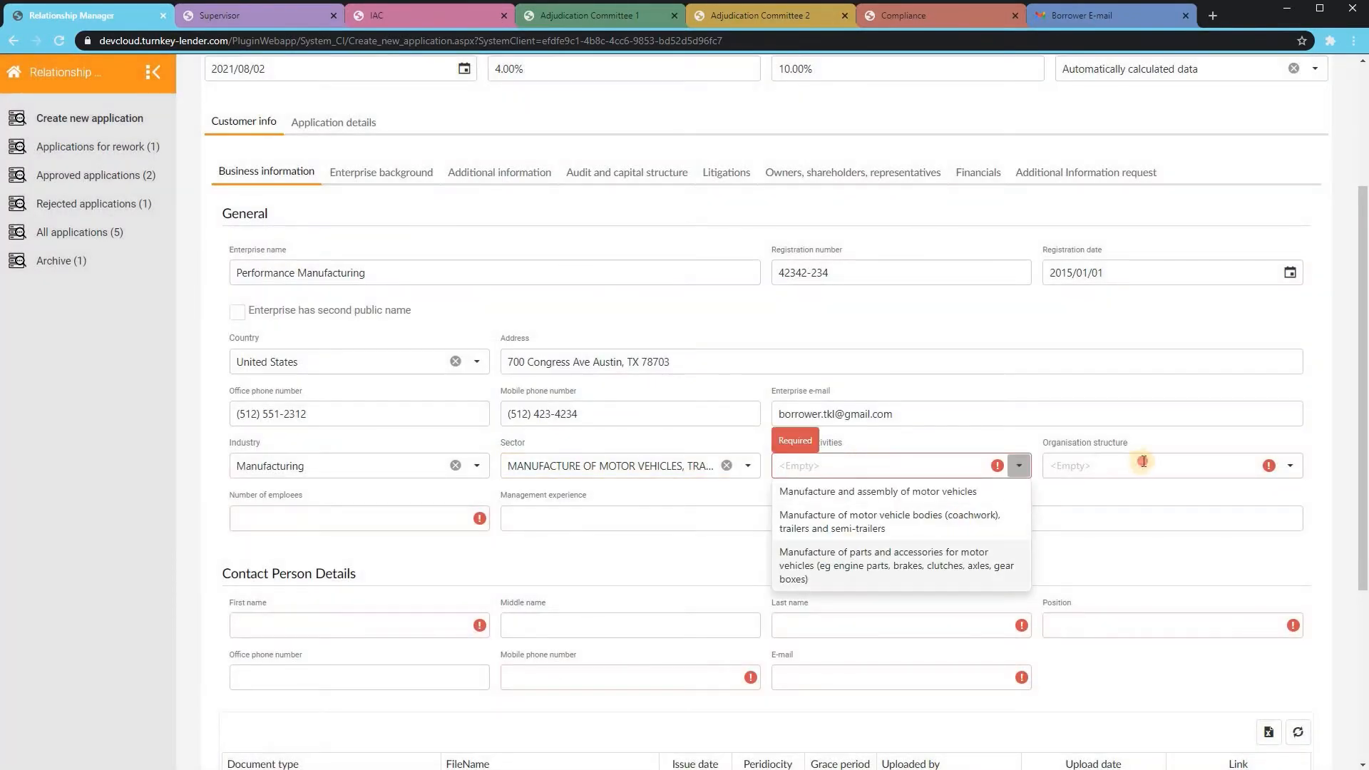
pyautogui.press('Down')
pyautogui.press('Return')
# Set Sole proprietorship structure, 45 employees and 25 years' management experience.
pyautogui.click(1290, 465)
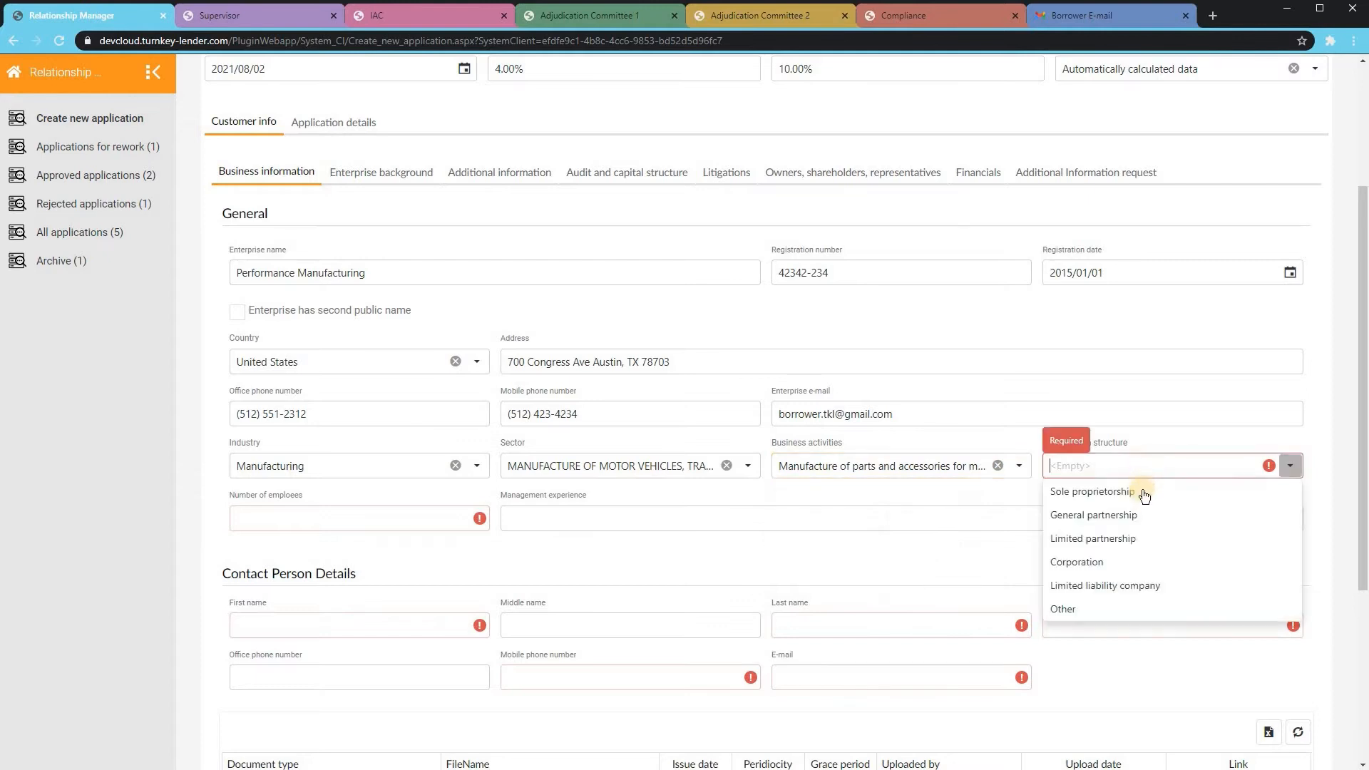
pyautogui.press('Down')
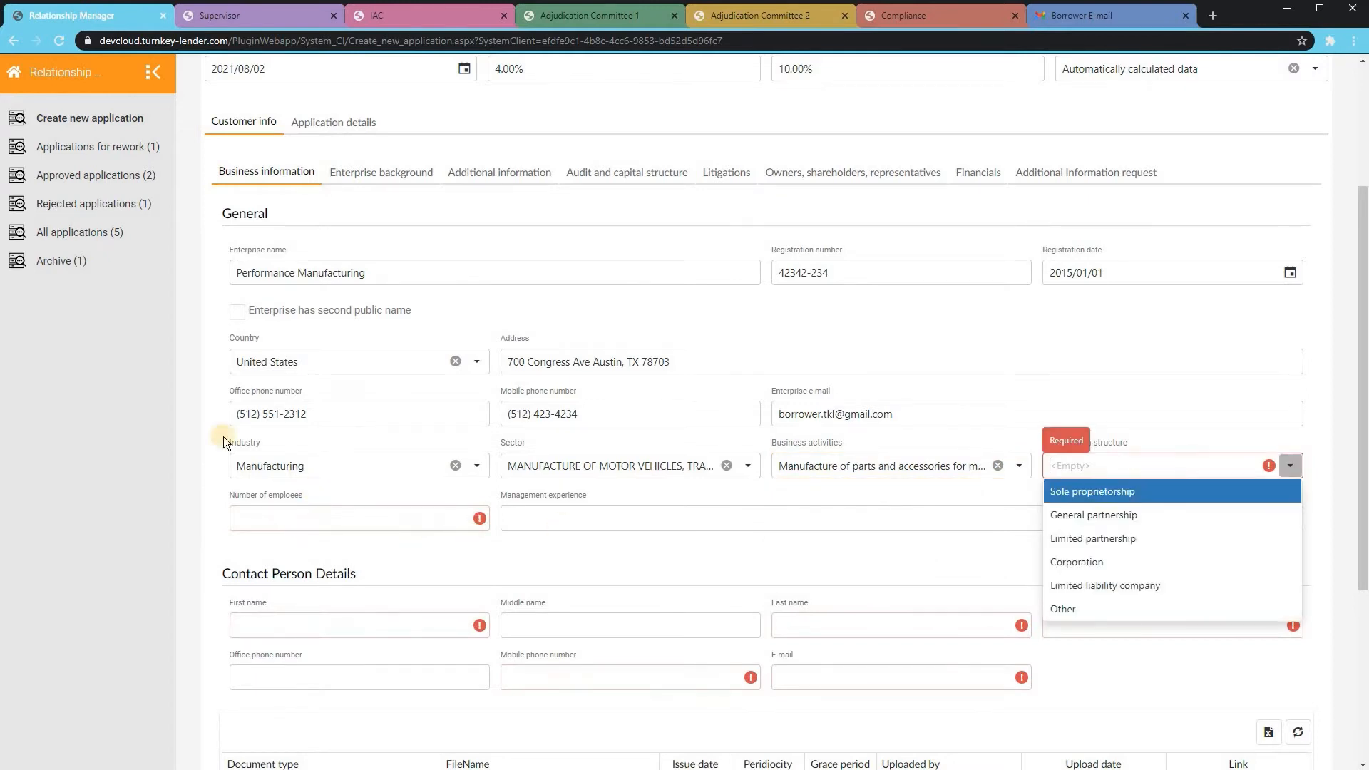
pyautogui.press('Return')
pyautogui.press('Tab')
pyautogui.write('45')
pyautogui.press('Tab')
pyautogui.write('25 years industry experience')
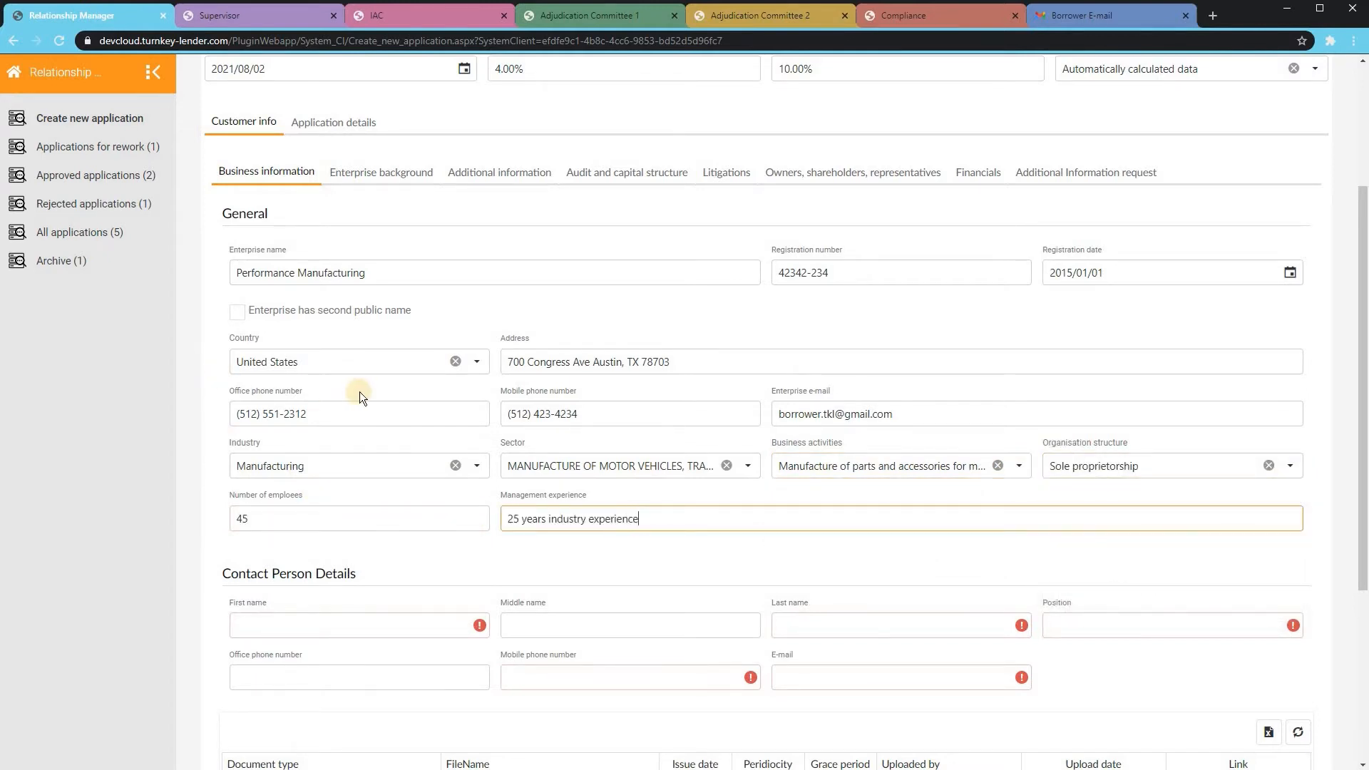
pyautogui.tripleClick(353, 273)
pyautogui.scroll(-2, 395, 321)
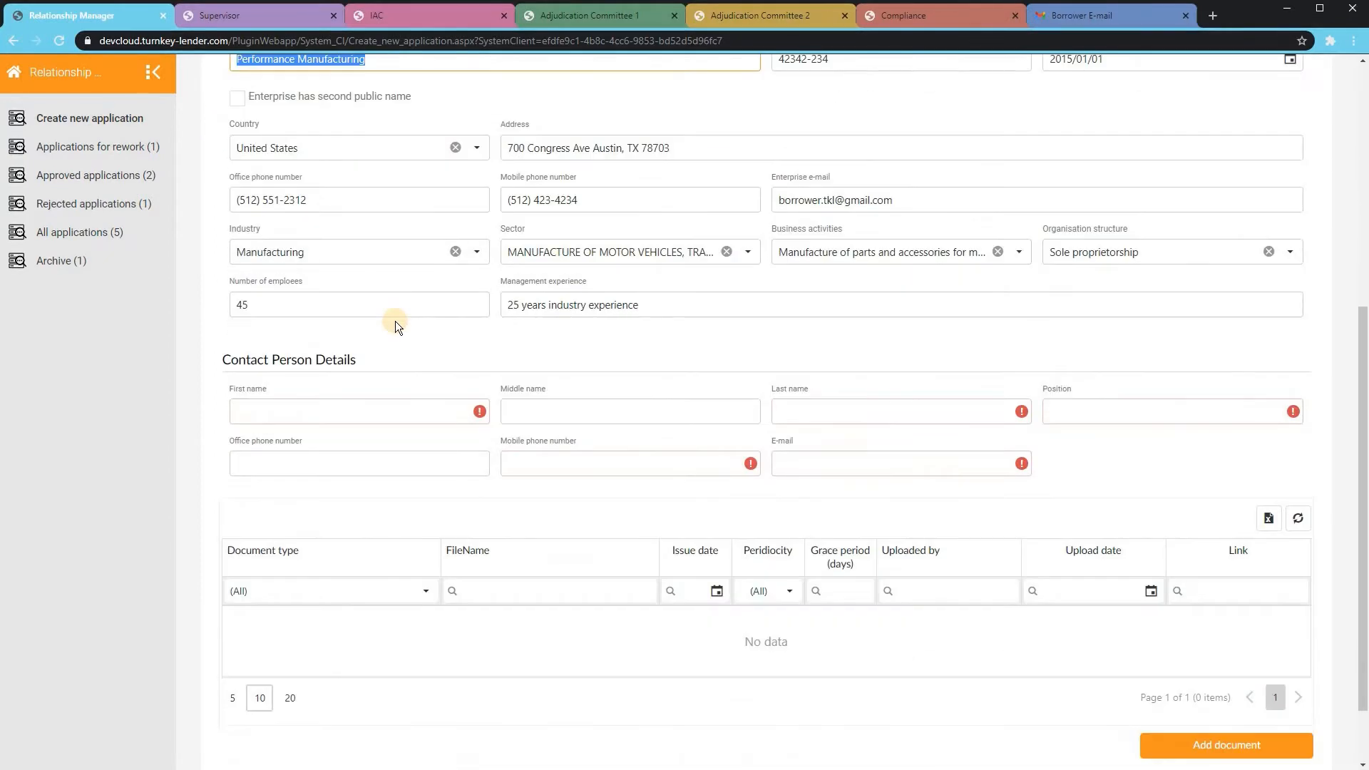
pyautogui.write('Dominick')
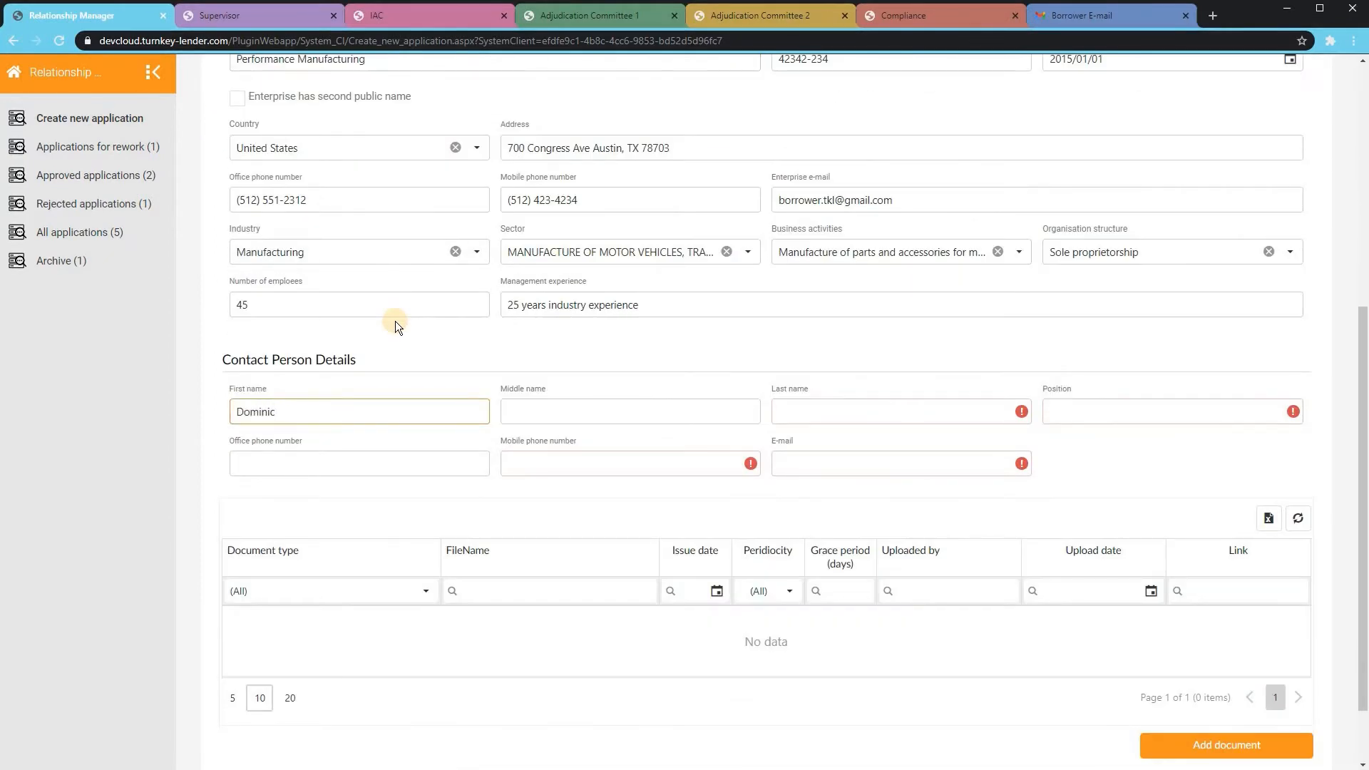
# Enter contact person's last name Walker, position Owner, office phone, mobile phone and e-mail.
pyautogui.press('Tab')
pyautogui.write('Toretto')
pyautogui.press('Tab')
pyautogui.write('Walker')
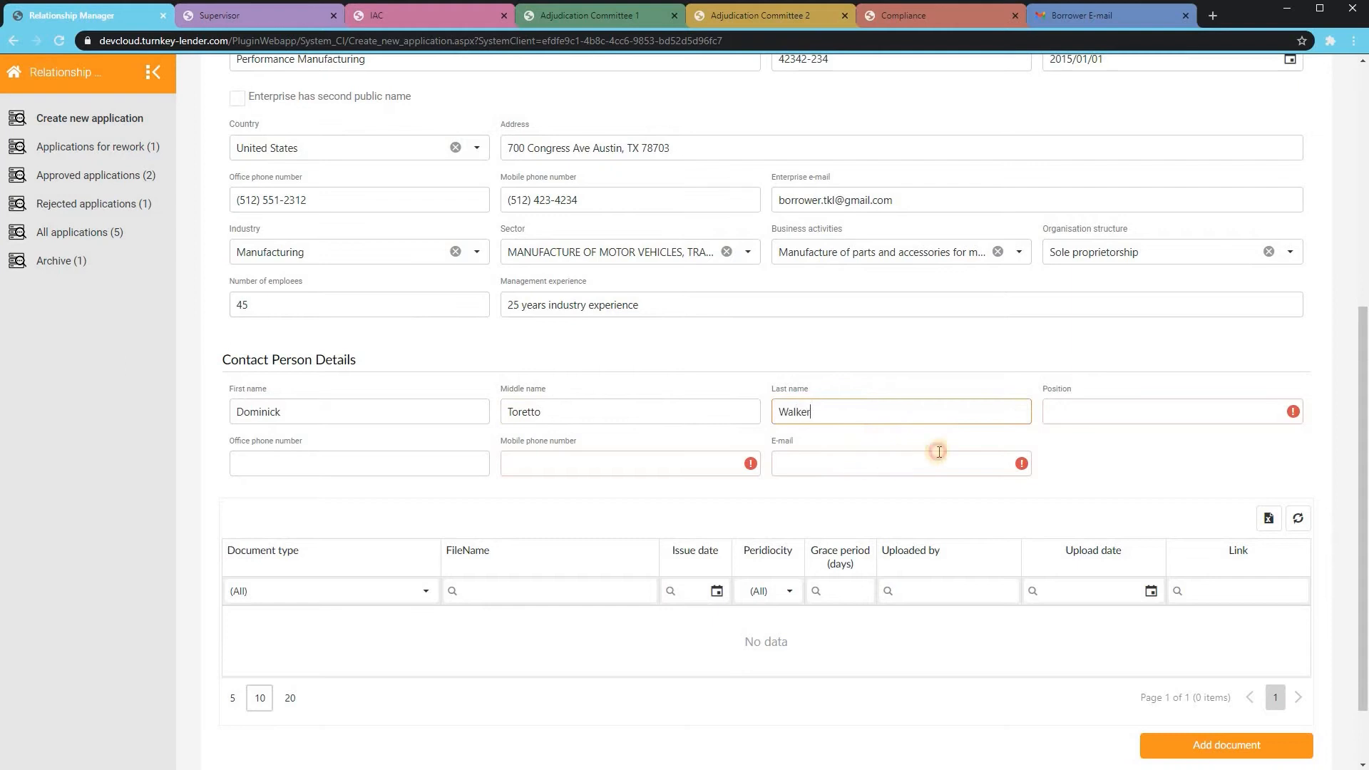
pyautogui.press('Tab')
pyautogui.write('Owner')
pyautogui.press('Tab')
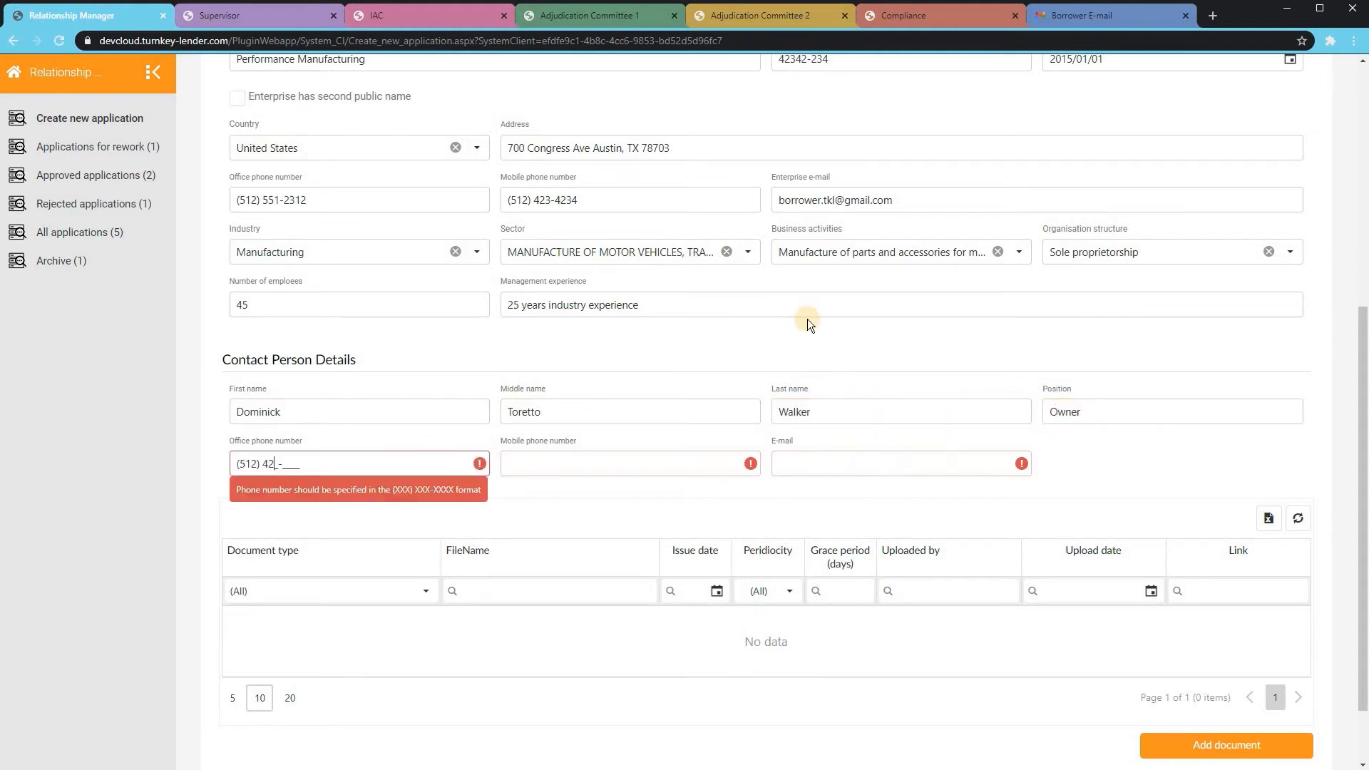
pyautogui.write('34234')
pyautogui.press('Tab')
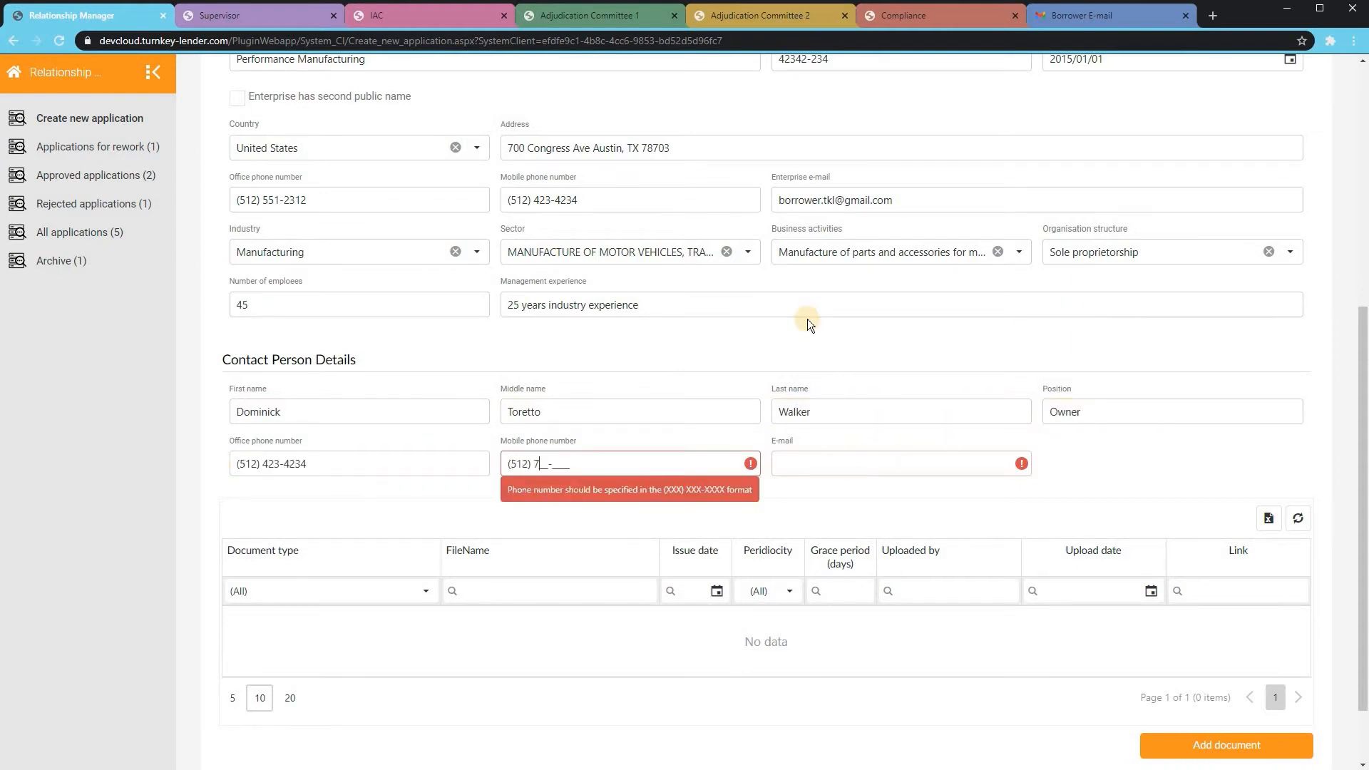
pyautogui.write('456756')
pyautogui.press('Tab')
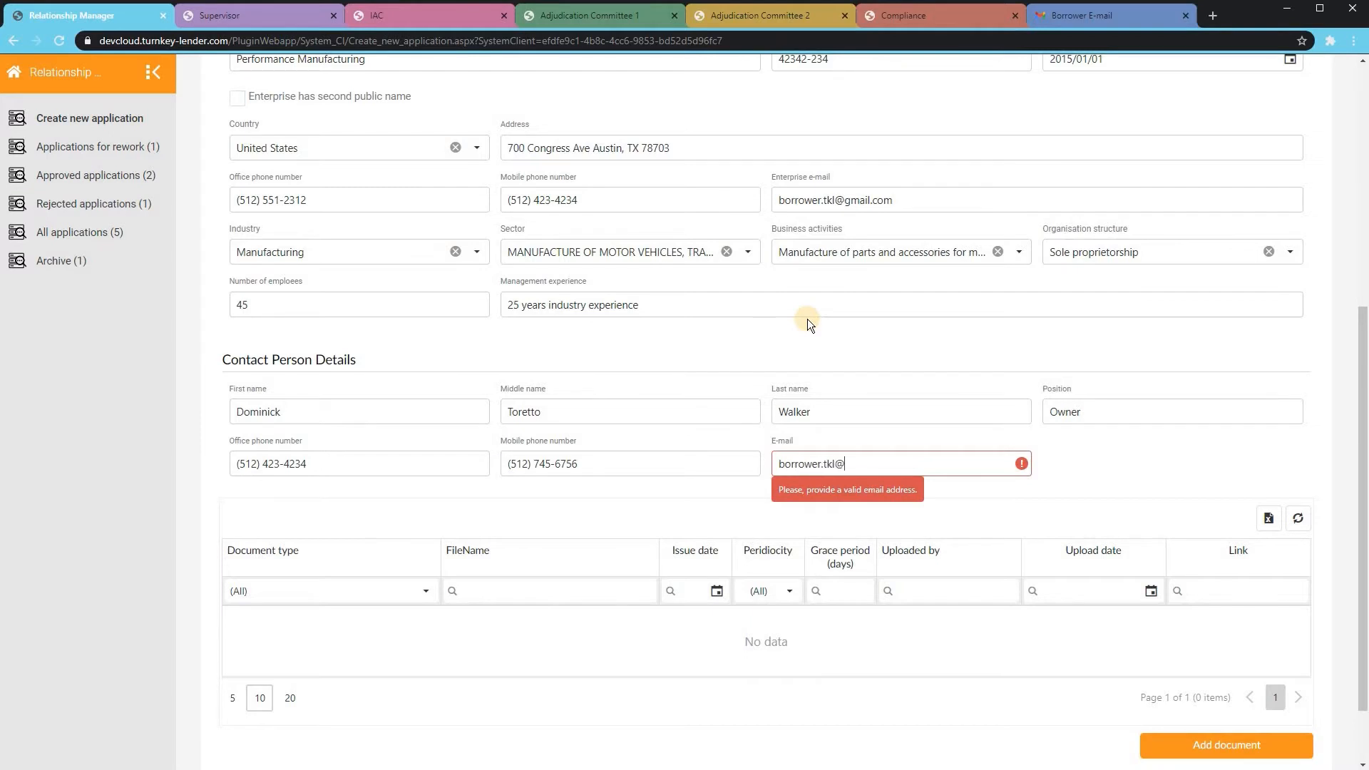
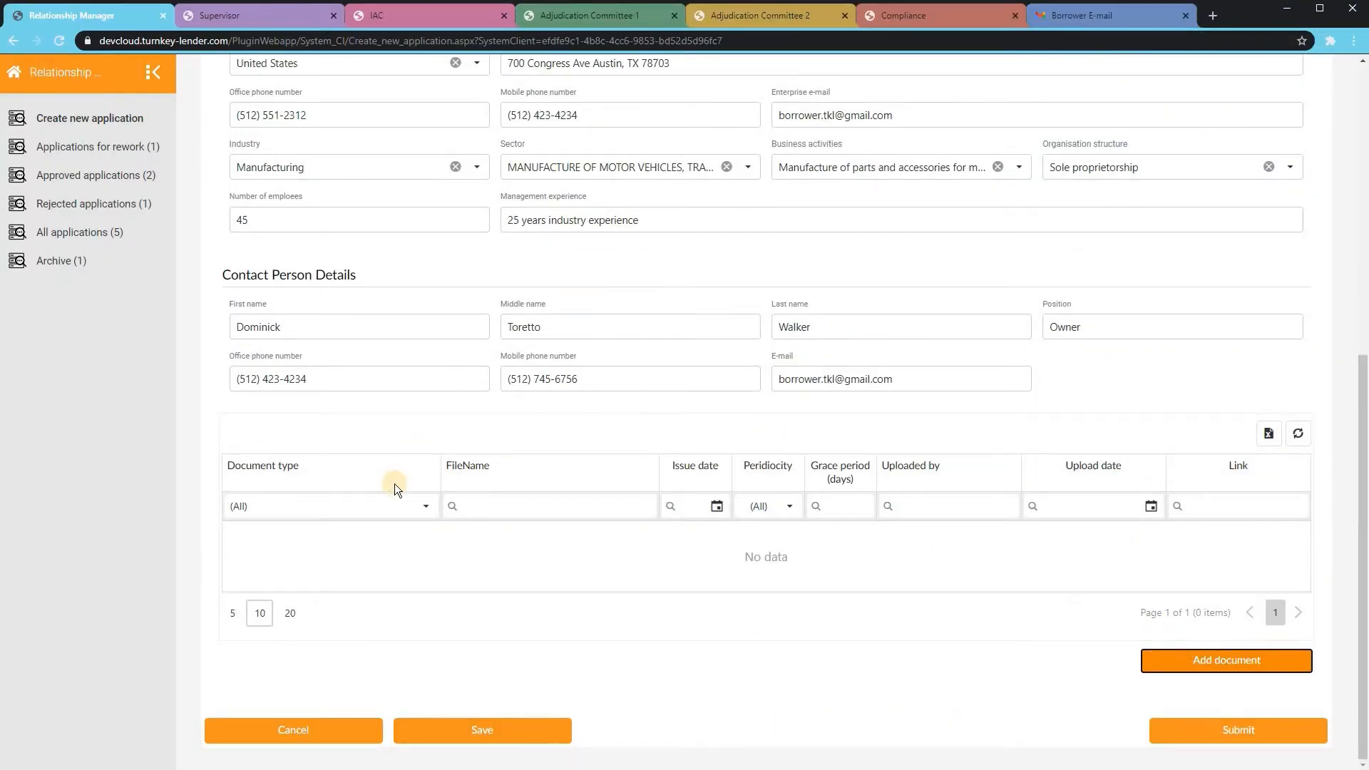
pyautogui.scroll(-4, 483, 534)
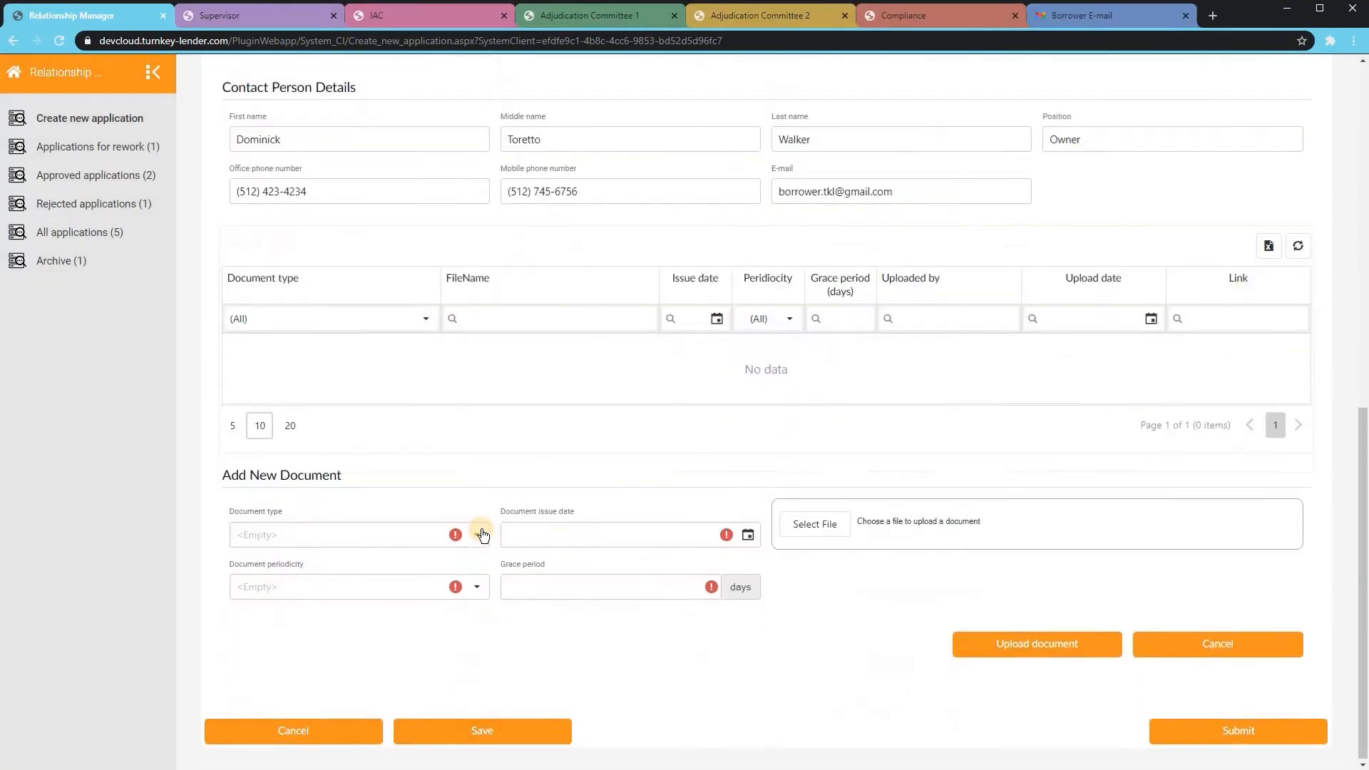
# Choose document type Annual Audited Statements with issue date 2021/01/31.
pyautogui.click(482, 533)
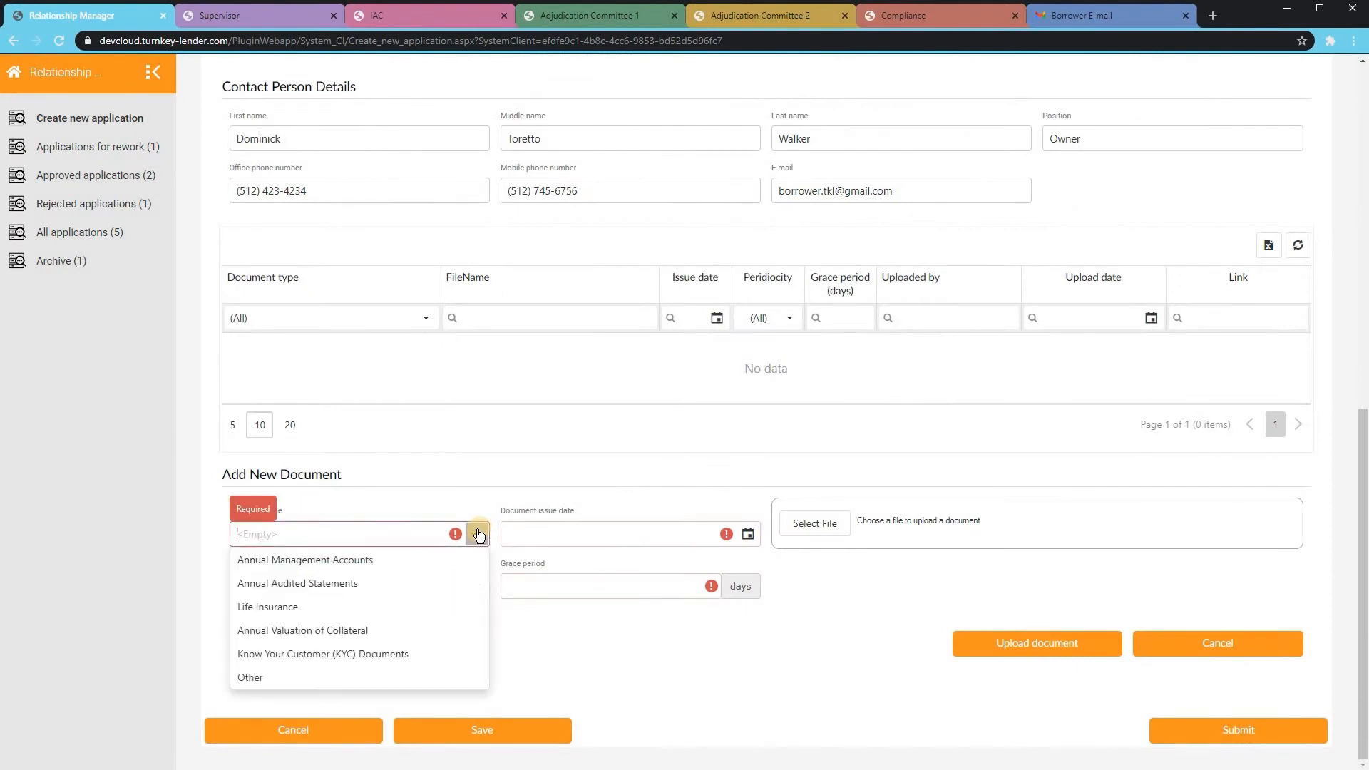
pyautogui.press('Down')
pyautogui.click(749, 536)
pyautogui.click(532, 320)
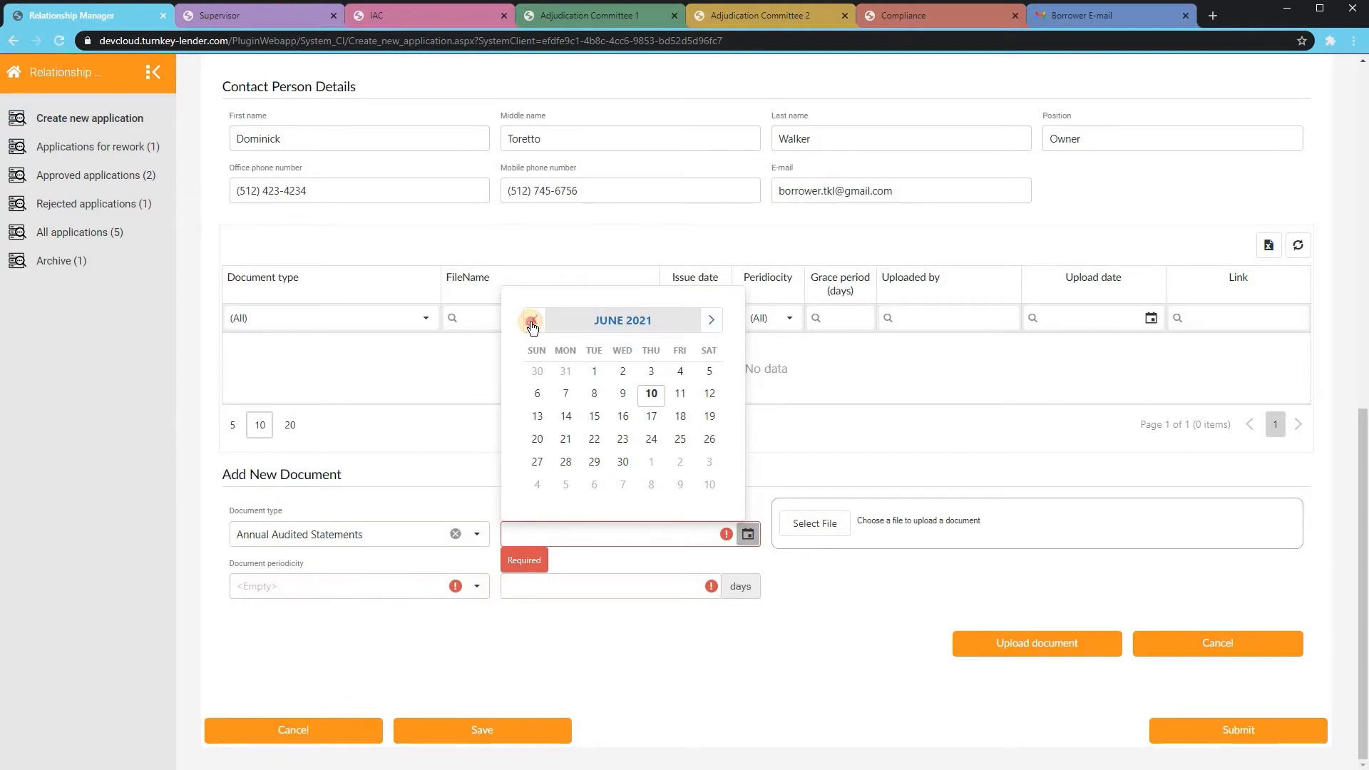
pyautogui.click(532, 320)
pyautogui.click(532, 320)
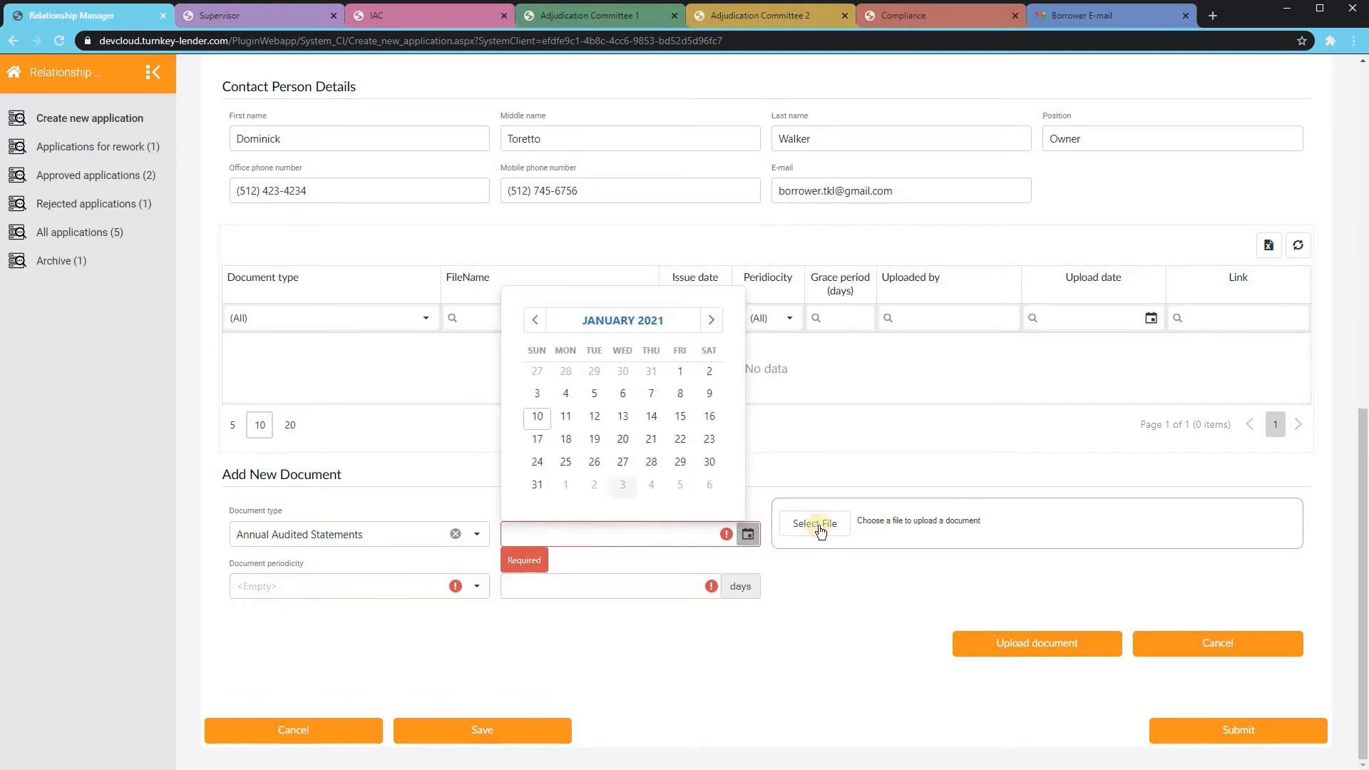
pyautogui.click(535, 485)
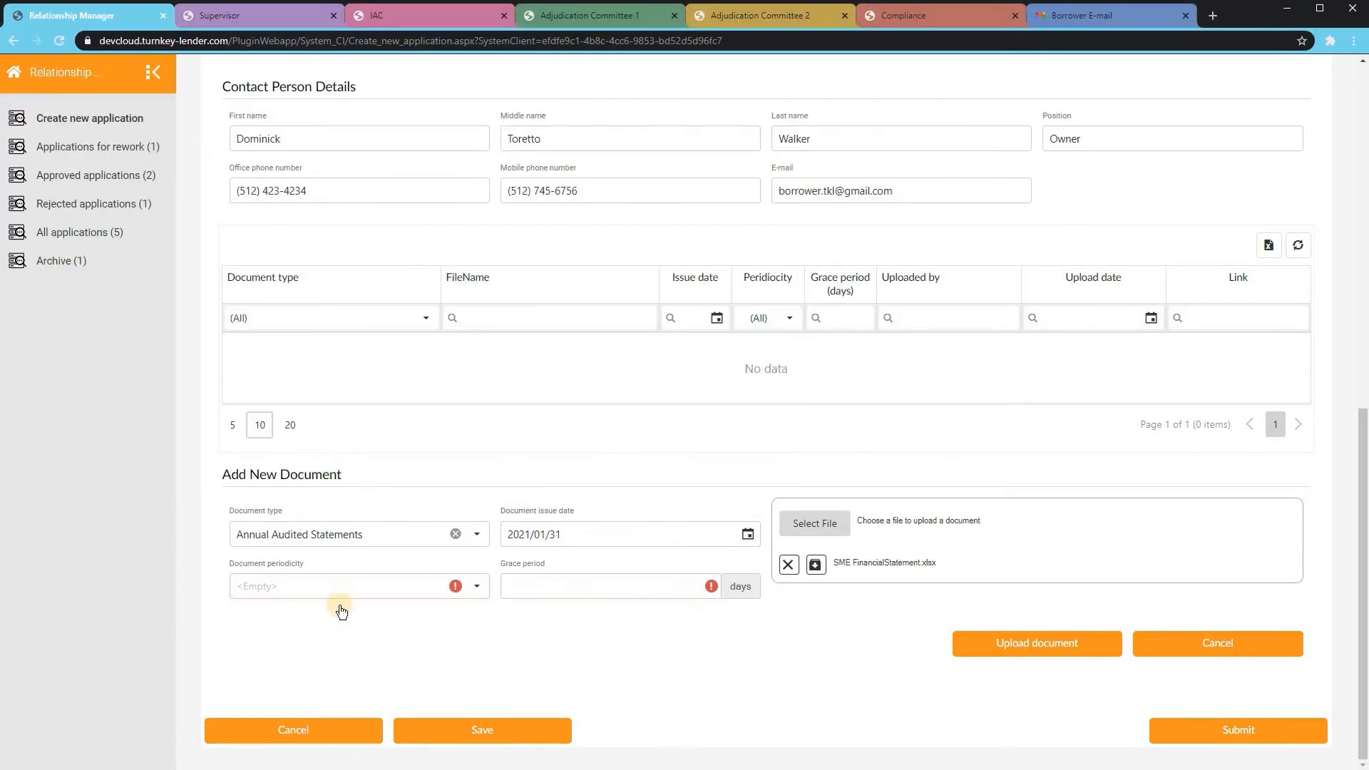
# Set periodicity Annually, 30-day grace period and upload SME FinancialStatement.xlsx.
pyautogui.click(341, 591)
pyautogui.press('Down')
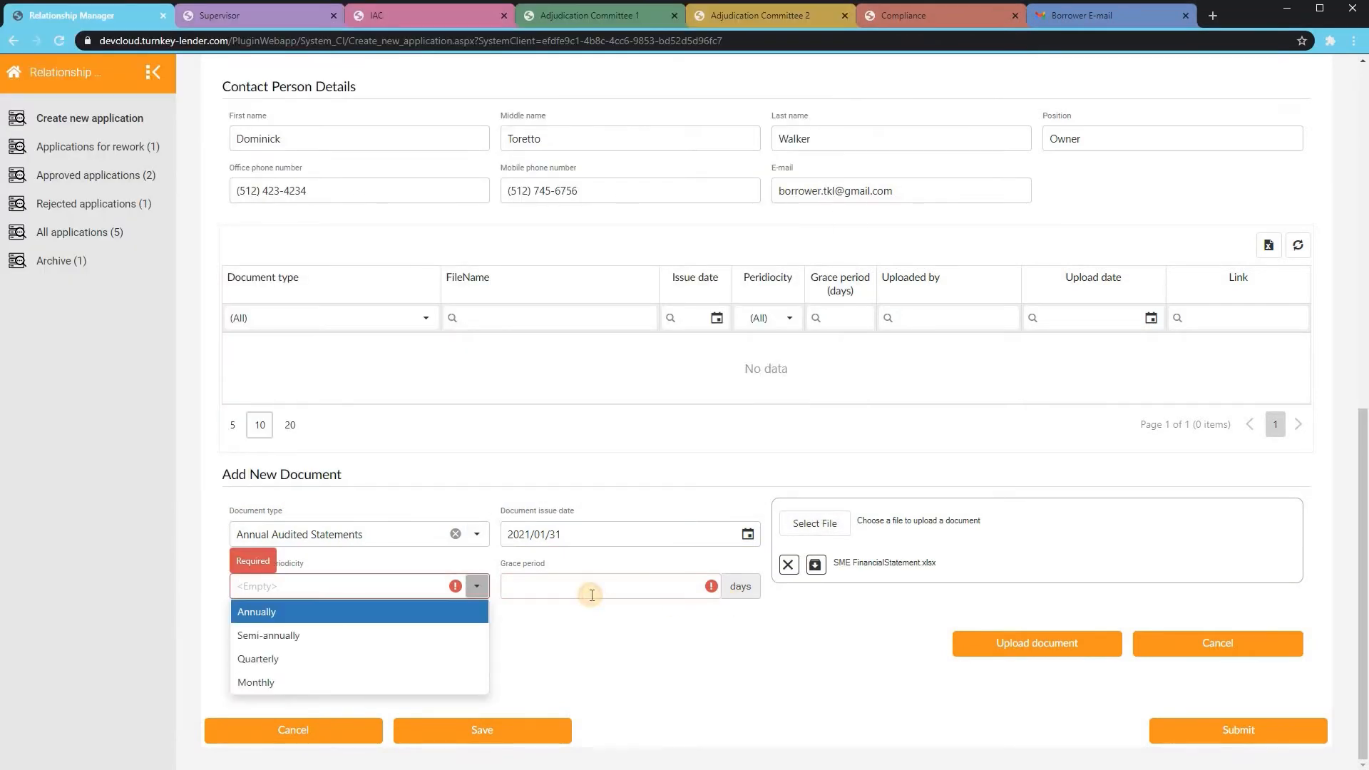
pyautogui.press('Return')
pyautogui.click(592, 595)
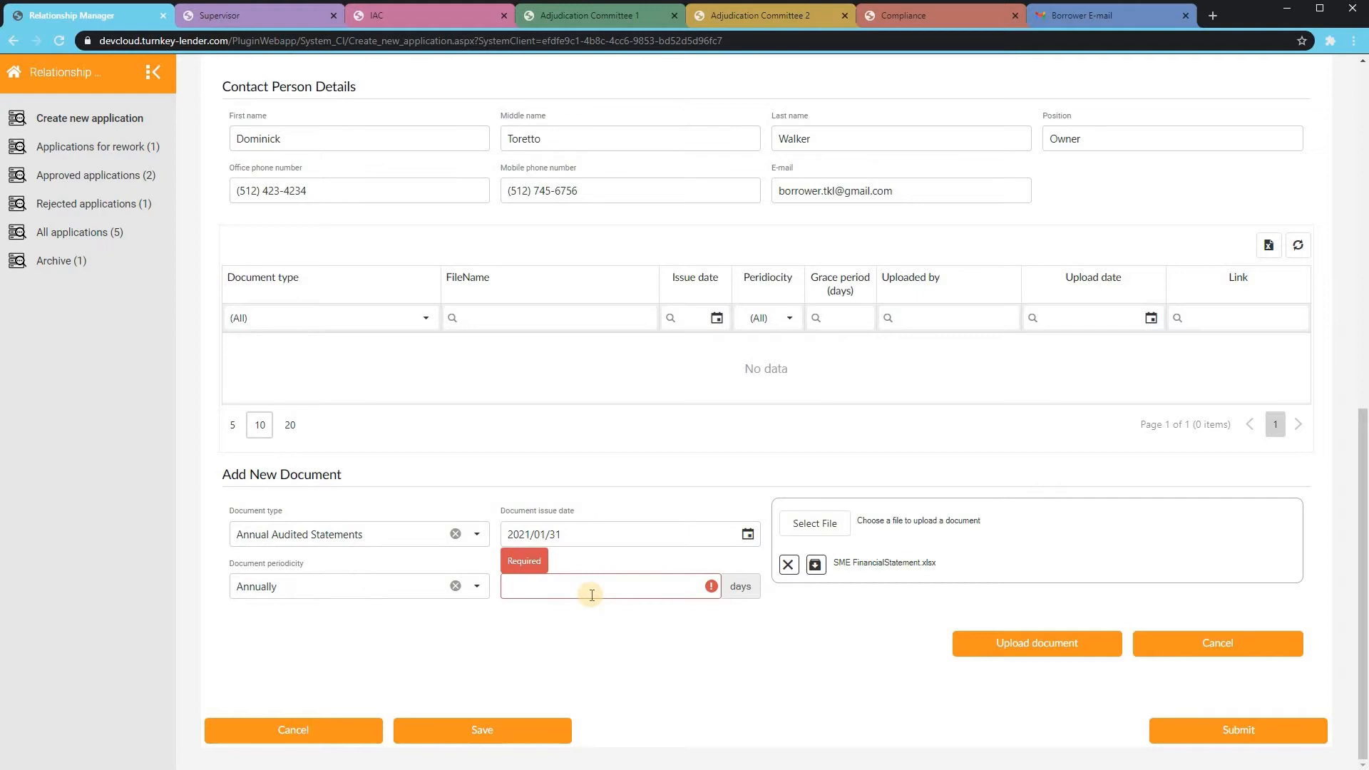
pyautogui.write('30')
pyautogui.click(1083, 646)
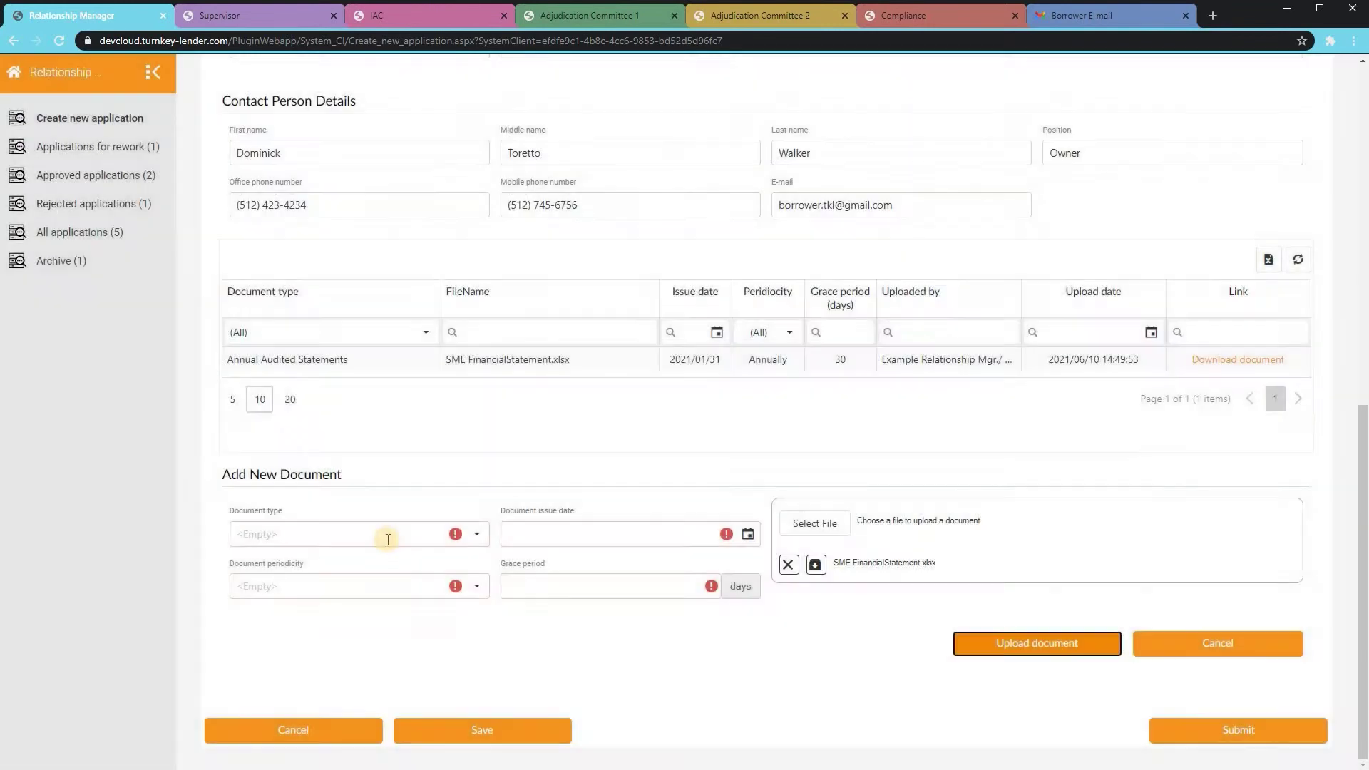
pyautogui.click(387, 539)
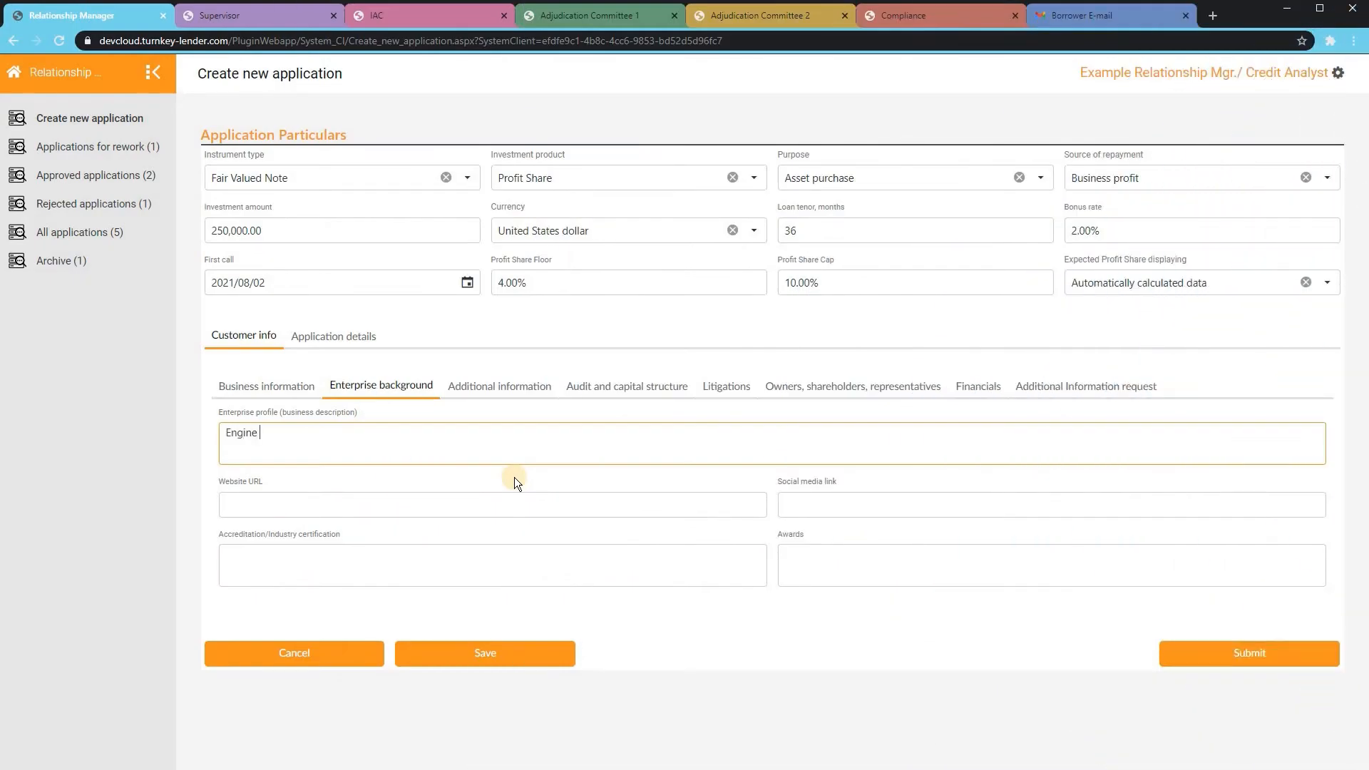
pyautogui.write('cturing')
# Enter the engine manufacturing description, website URL, Facebook link and Engine of the year 2019 award.
pyautogui.press('Tab')
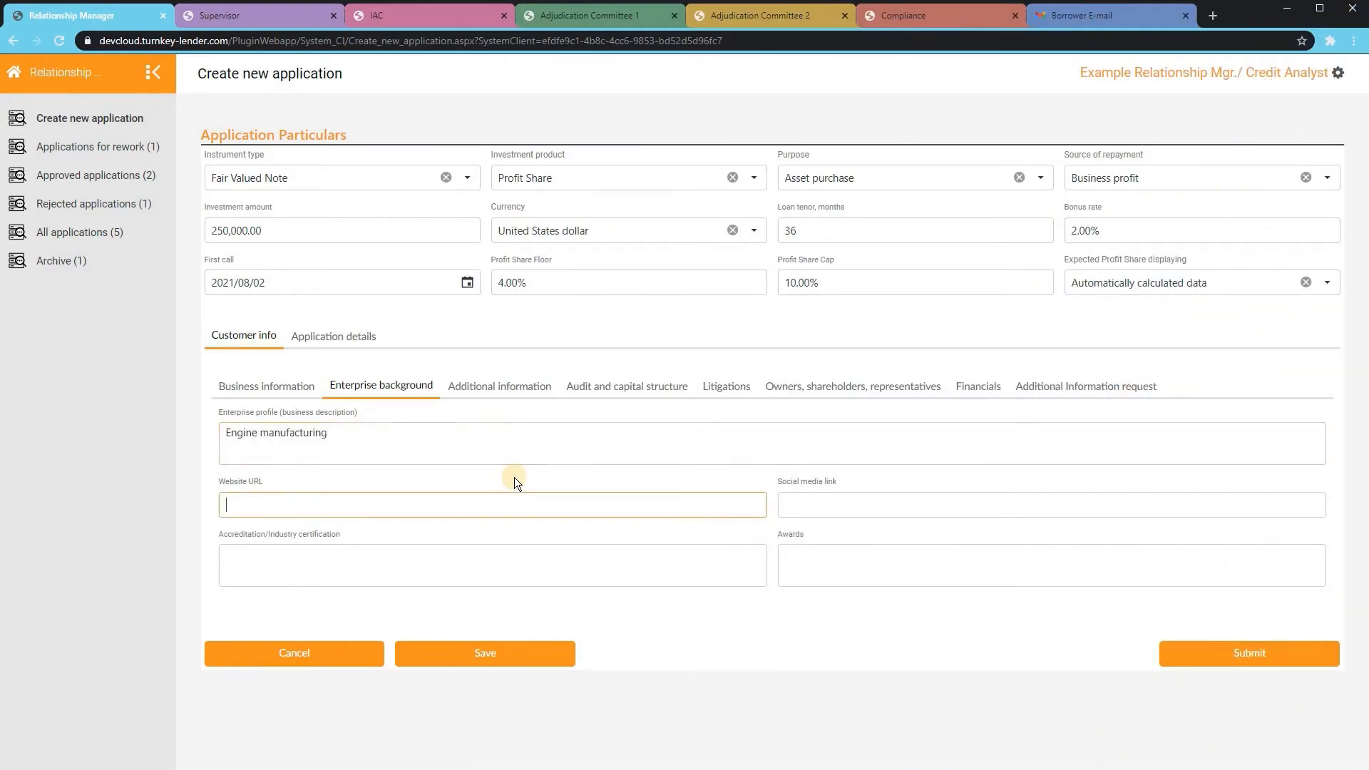
pyautogui.write('formancemanufacturing.com')
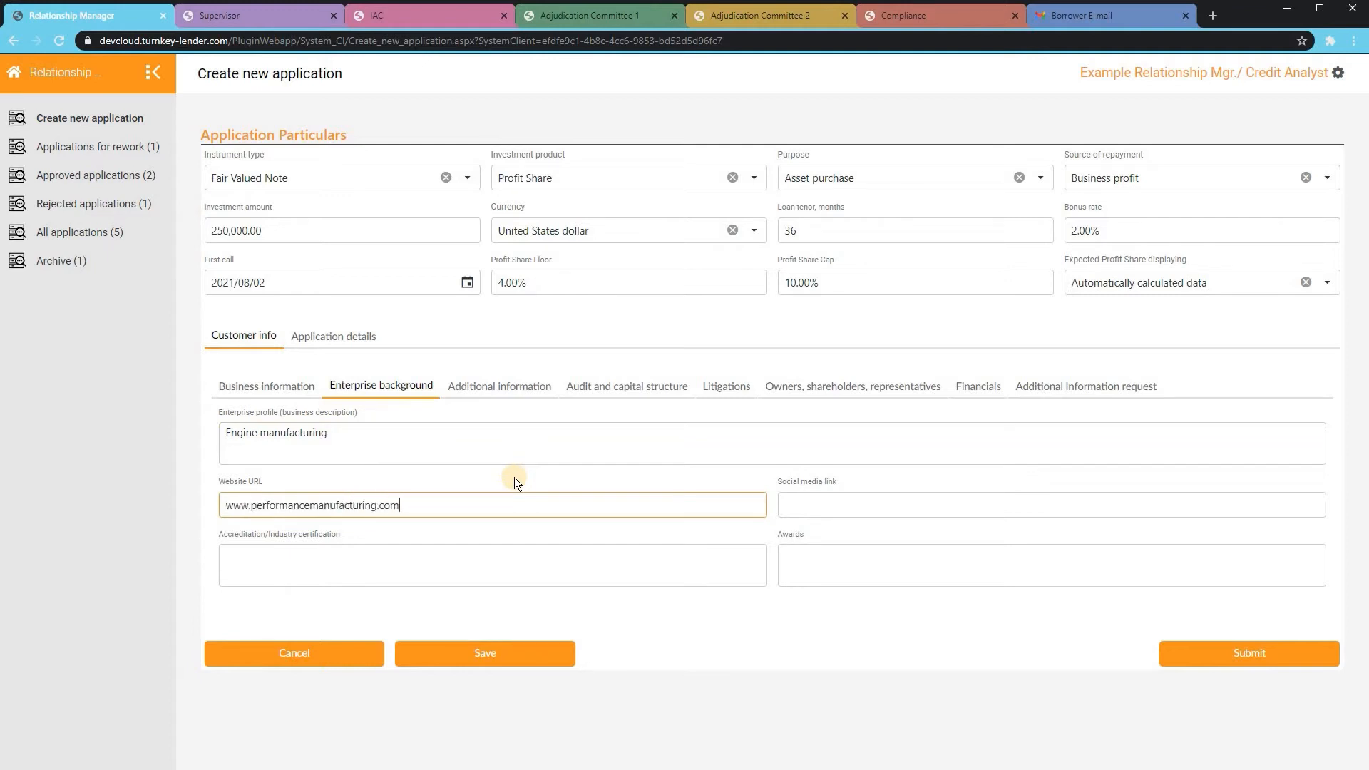
pyautogui.press('Tab')
pyautogui.write('www.facebook')
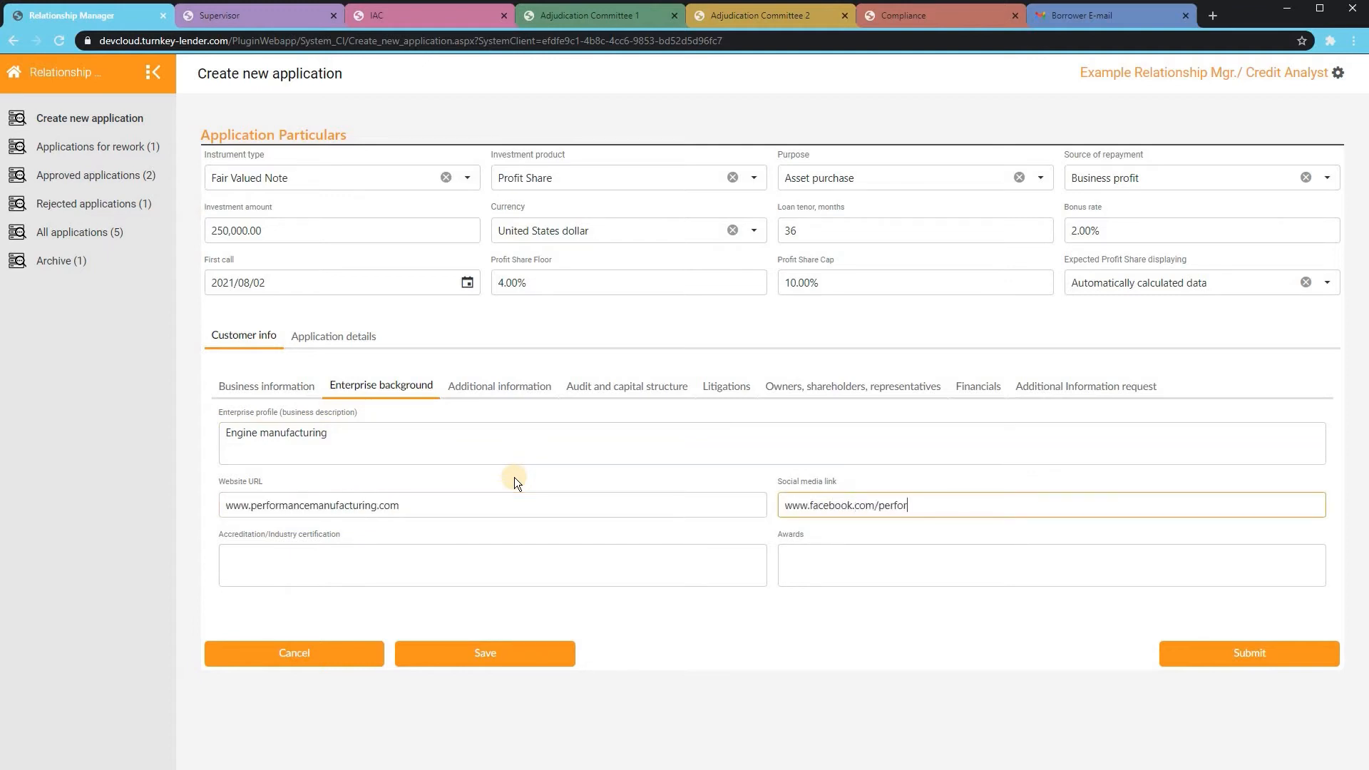
pyautogui.write('mancemanufacturing')
pyautogui.press('Tab')
pyautogui.write('Engine of the year 2019')
pyautogui.click(512, 568)
pyautogui.write('Mopar')
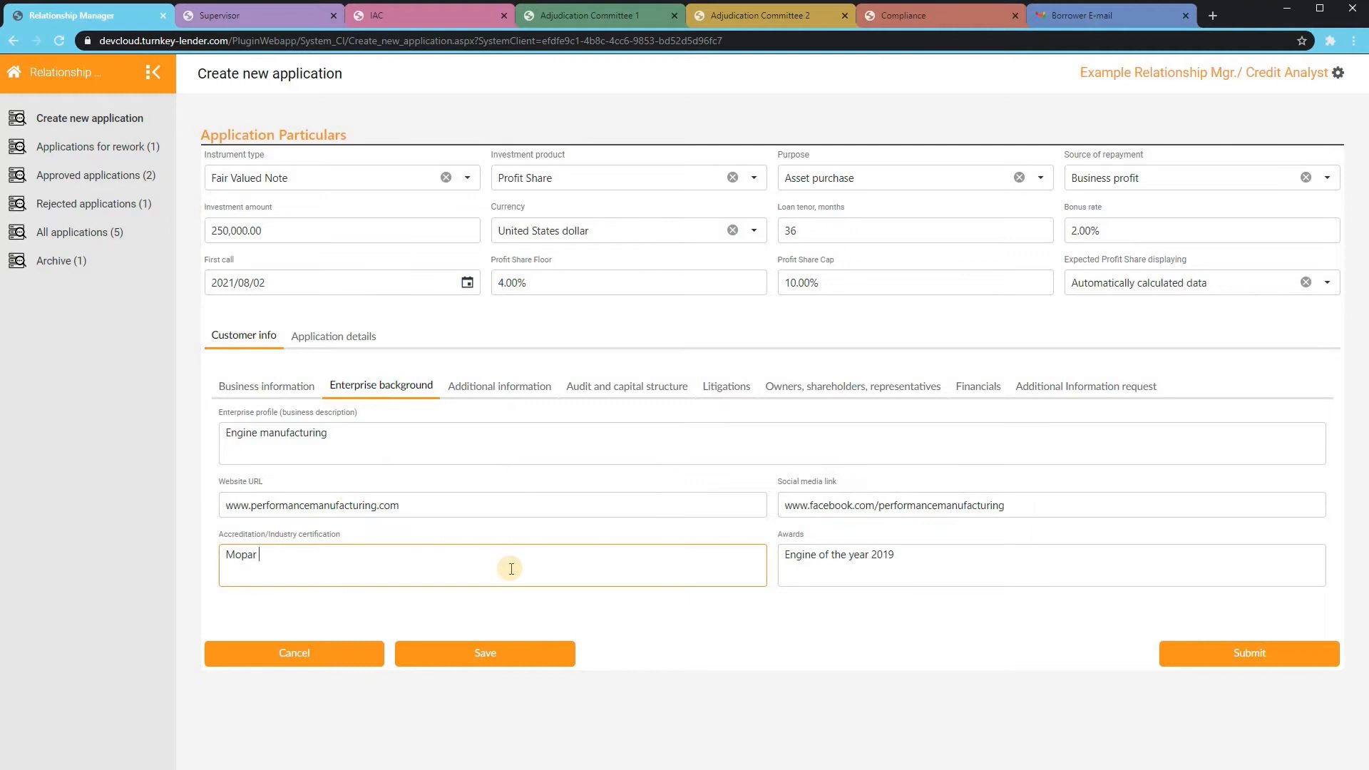
pyautogui.write('Certified')
# Record the positive 2021-22 sales outlook citing COVID-19 vehicle shortages and the invoices summary.
pyautogui.click(499, 385)
pyautogui.click(526, 449)
pyautogui.write('Positive 2021')
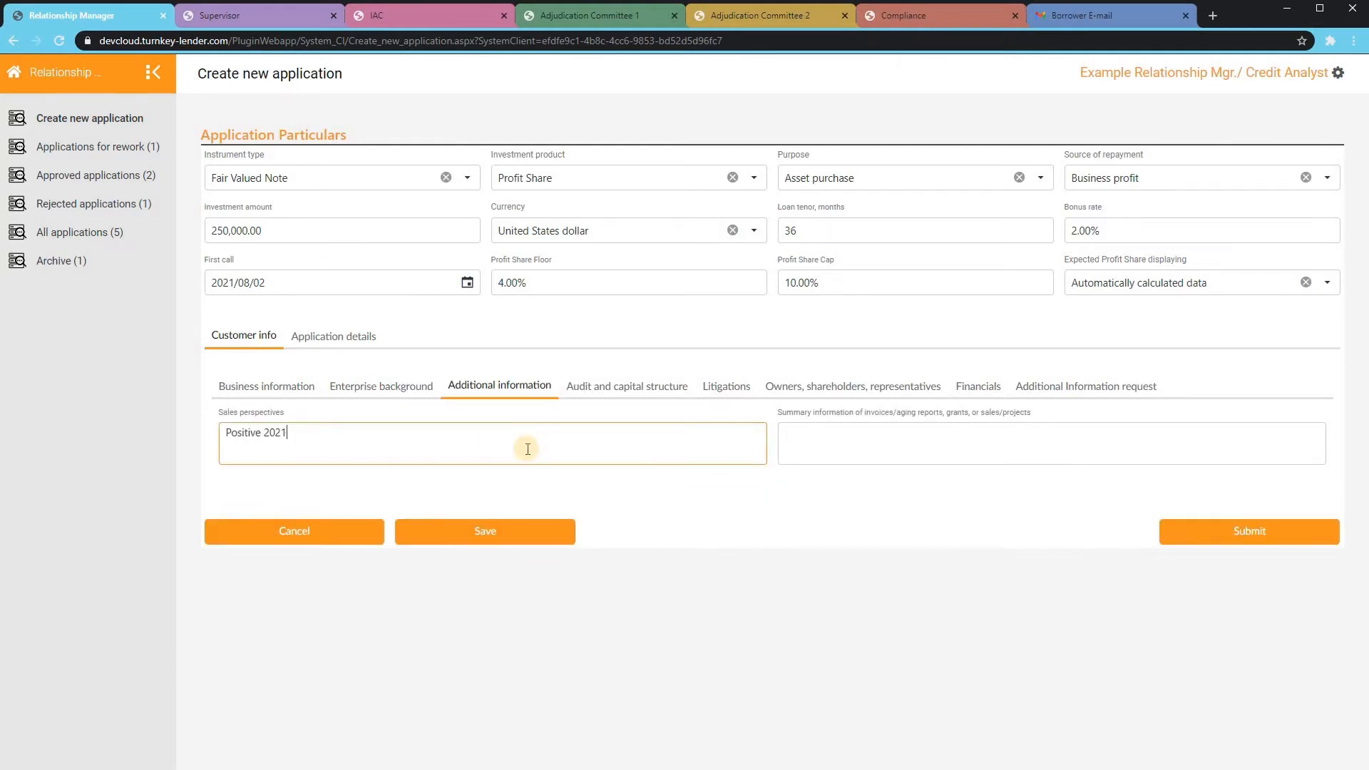
pyautogui.write('-22 outlooks due to COVID-19')
pyautogui.write(' vehicle shortages.')
pyautogui.press('Tab')
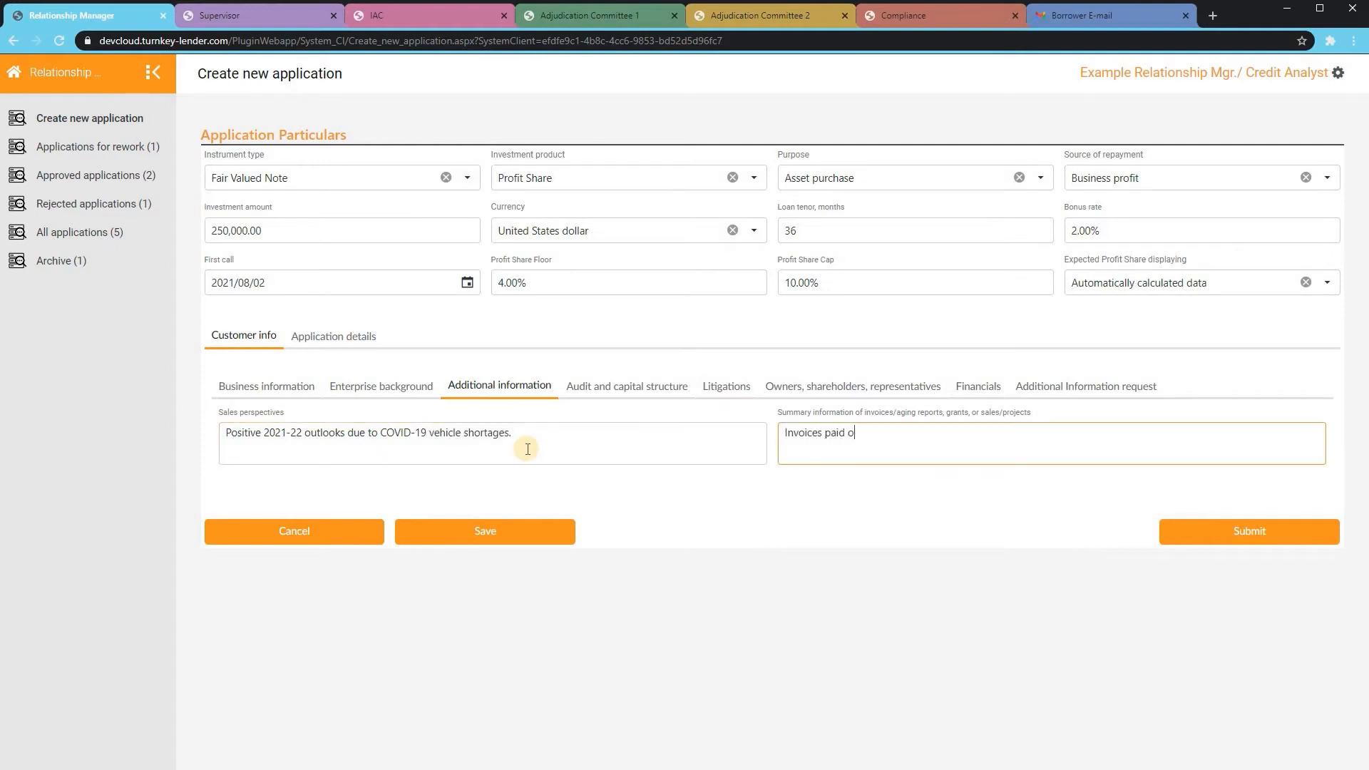
pyautogui.write('n time')
# Mark the enterprise as not audited and enter 15,000.00 as the number of shares.
pyautogui.click(627, 386)
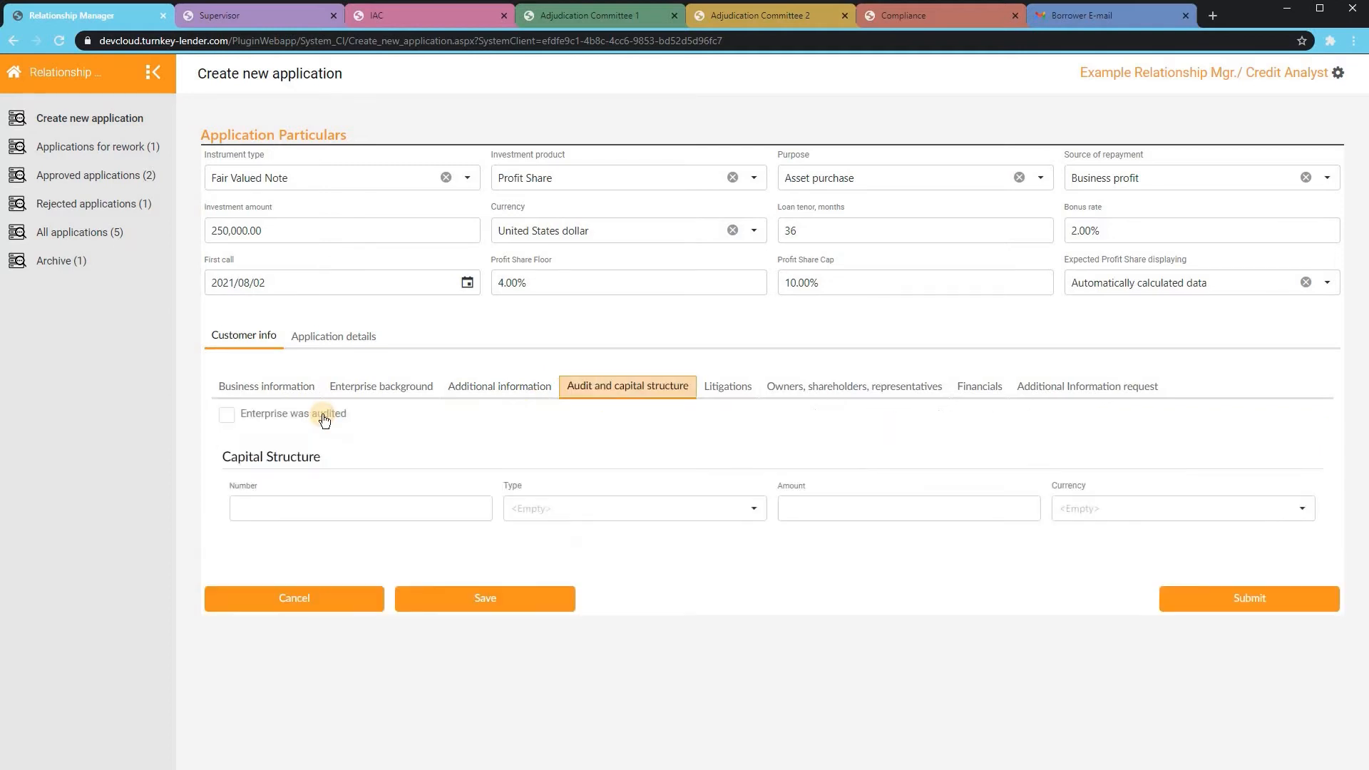
pyautogui.click(325, 414)
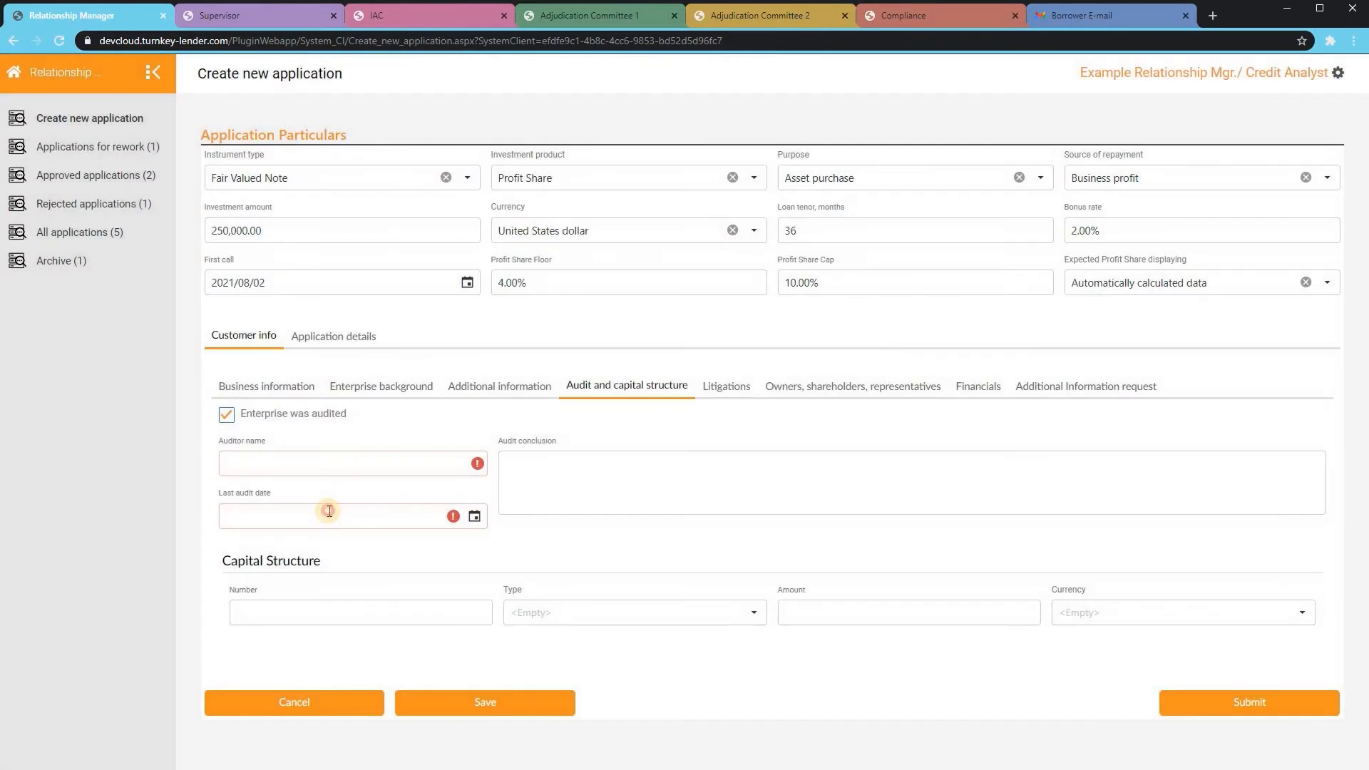
pyautogui.click(326, 513)
pyautogui.click(326, 513)
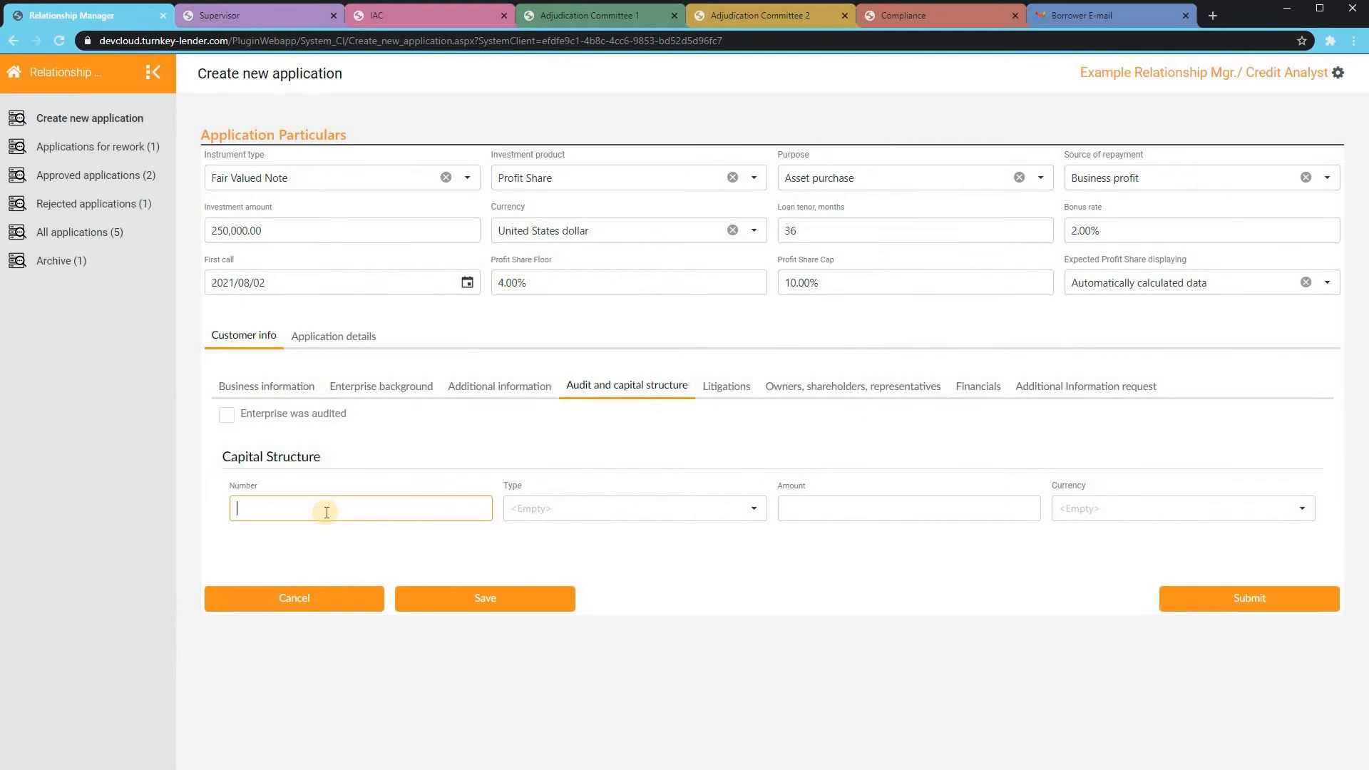
pyautogui.write('150000.00')
# Set capital type Issued share ordinary with its amount in United States dollars.
pyautogui.click(754, 508)
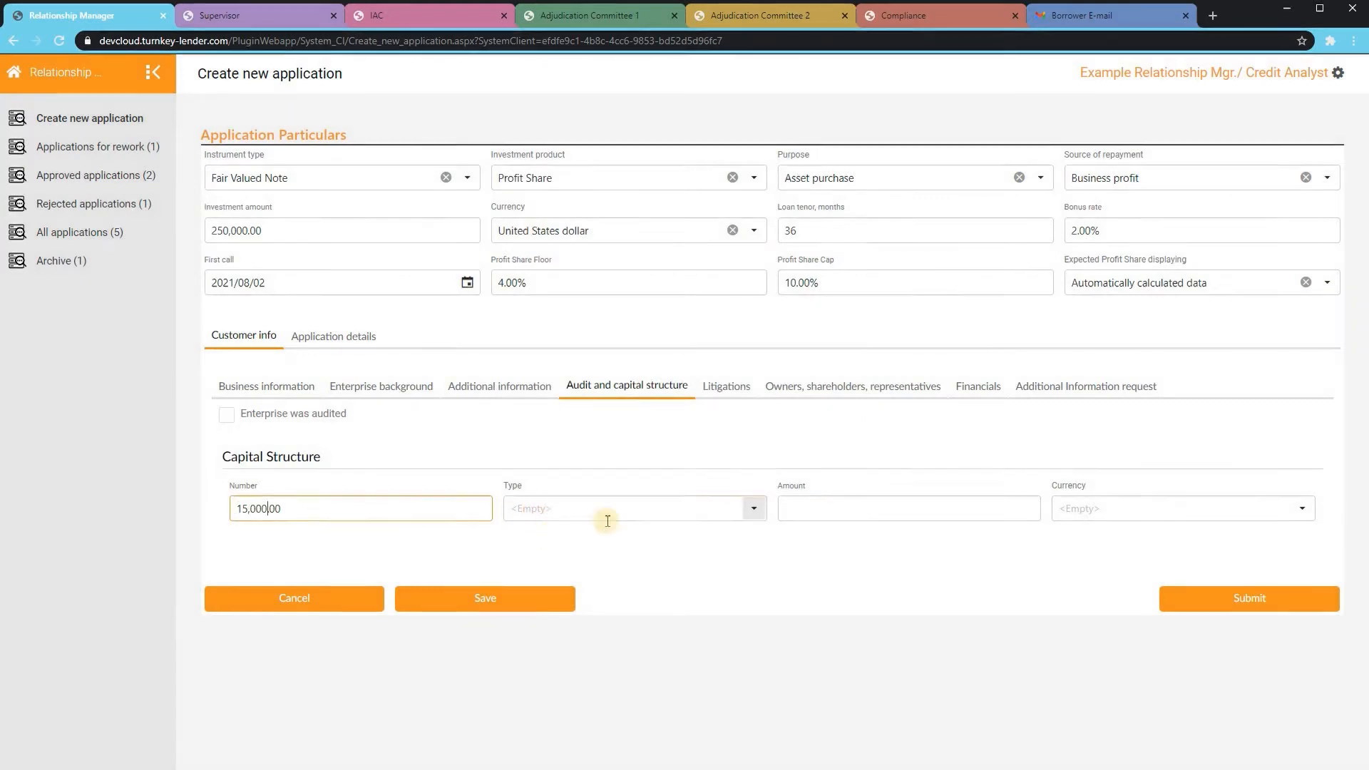
pyautogui.press('Return')
pyautogui.click(856, 505)
pyautogui.write('1500000')
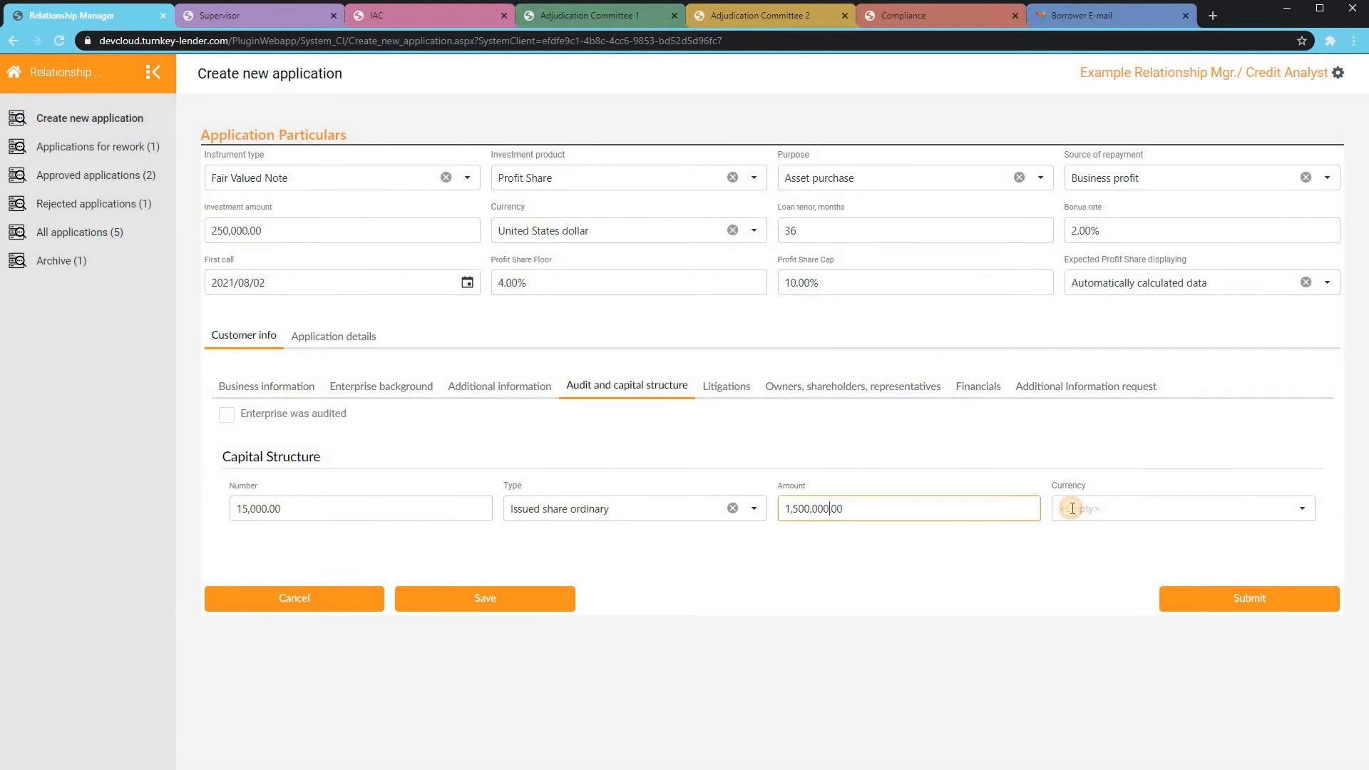
pyautogui.click(1071, 509)
pyautogui.press('Down')
pyautogui.press('Down')
pyautogui.press('Return')
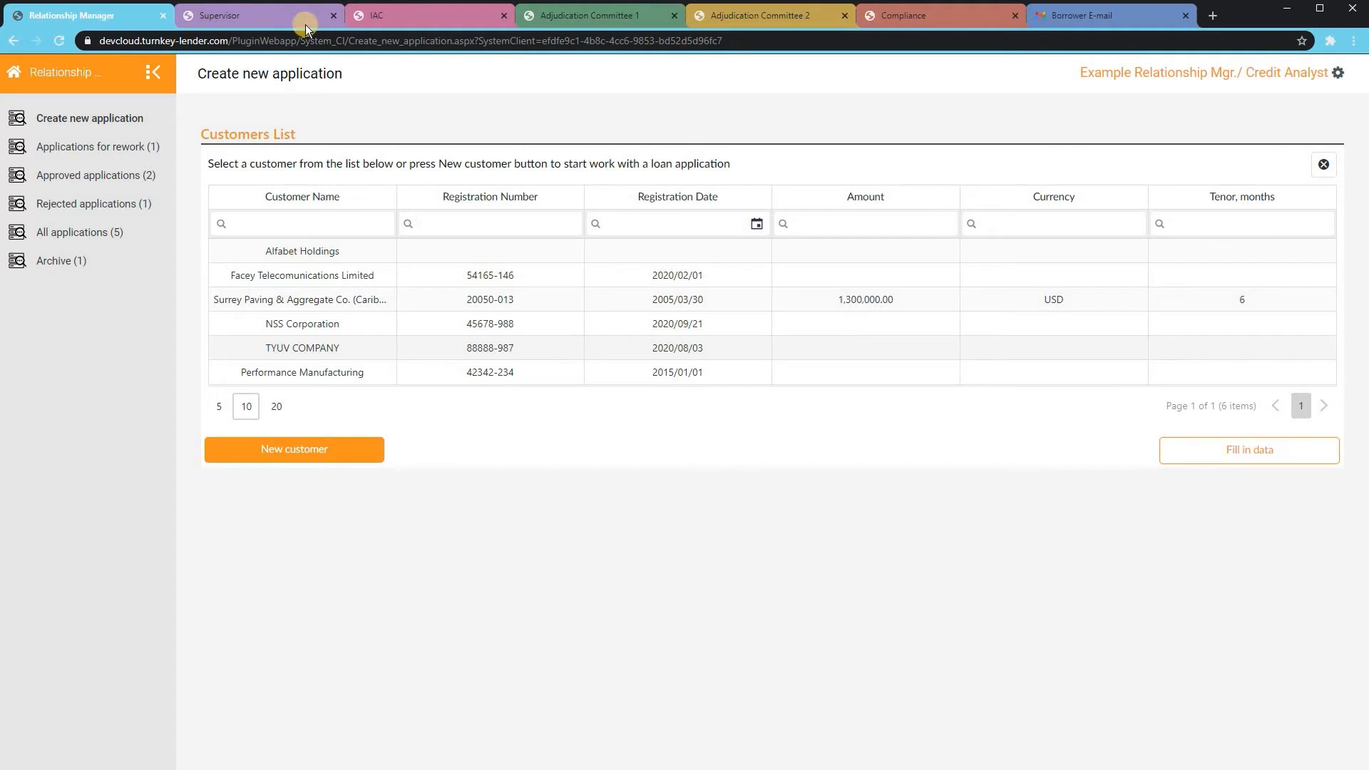
# Check the Supervisor's review queue, then select the Performance Manufacturing customer as Relationship Manager.
pyautogui.click(228, 13)
pyautogui.click(361, 251)
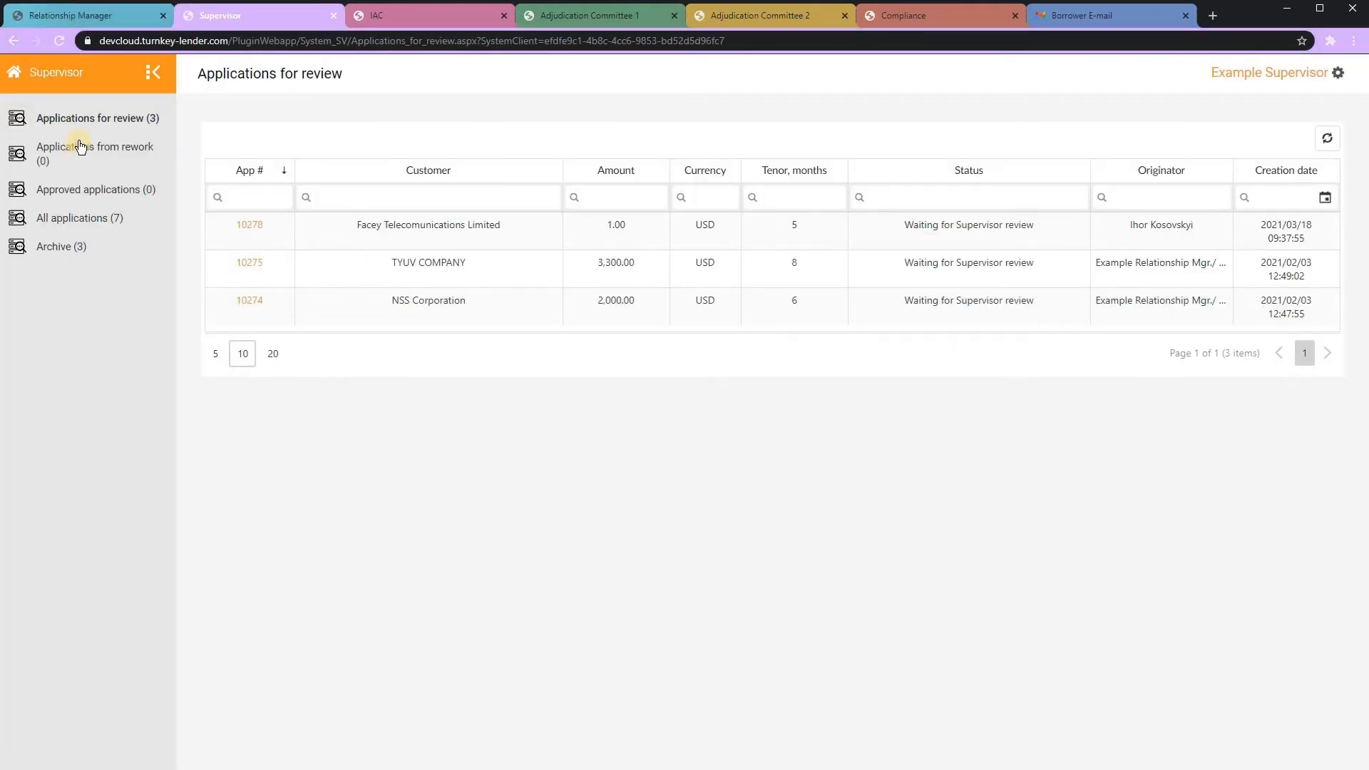
pyautogui.click(80, 146)
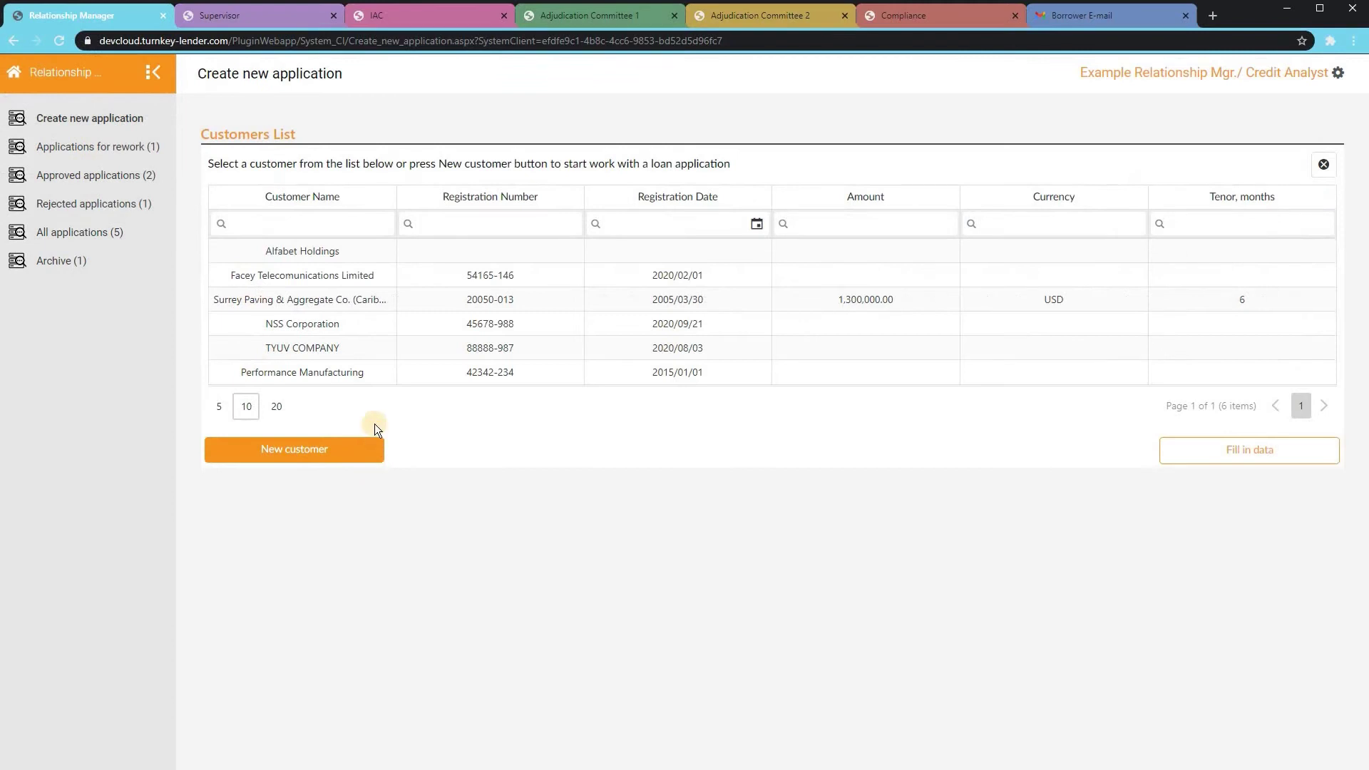
pyautogui.click(354, 378)
# Review the rework, approved, rejected and all-applications lists, then return to the Supervisor workspace.
pyautogui.click(117, 150)
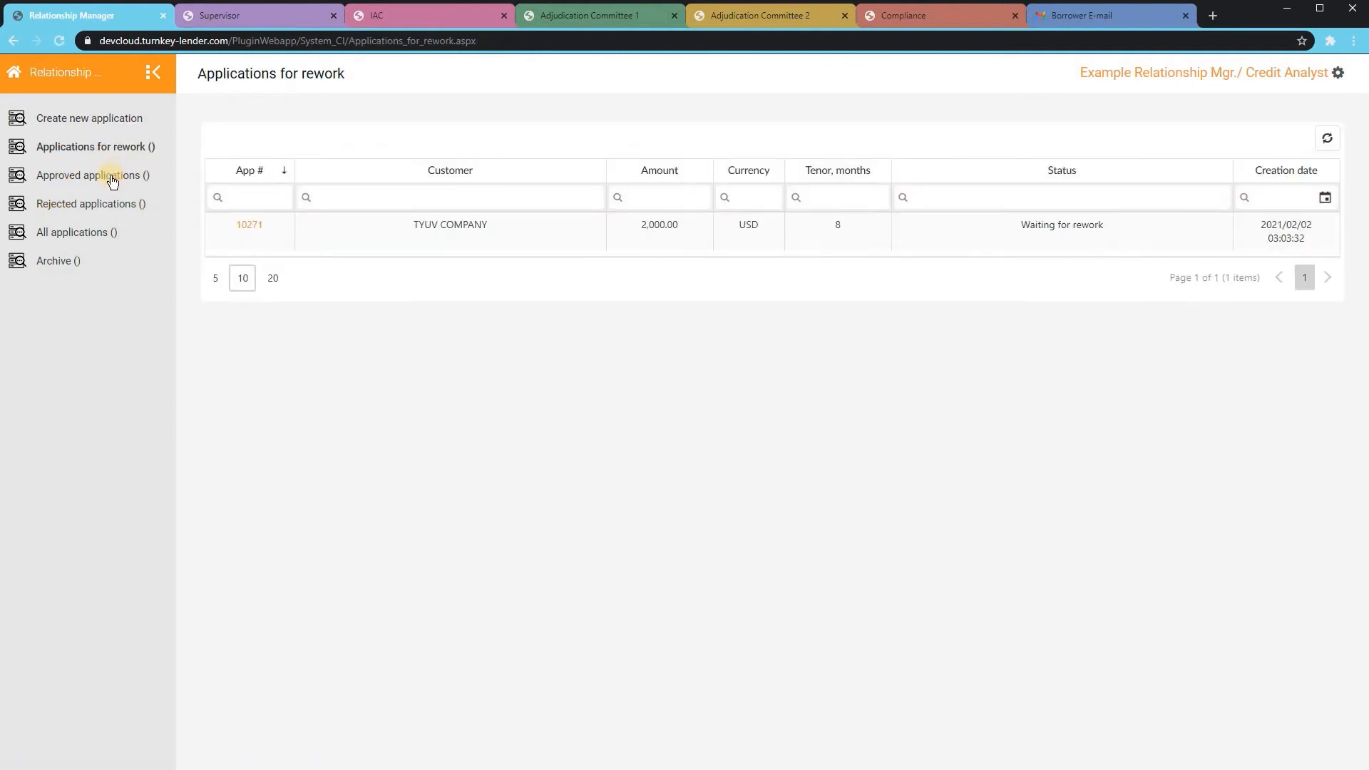
pyautogui.click(111, 196)
pyautogui.click(110, 204)
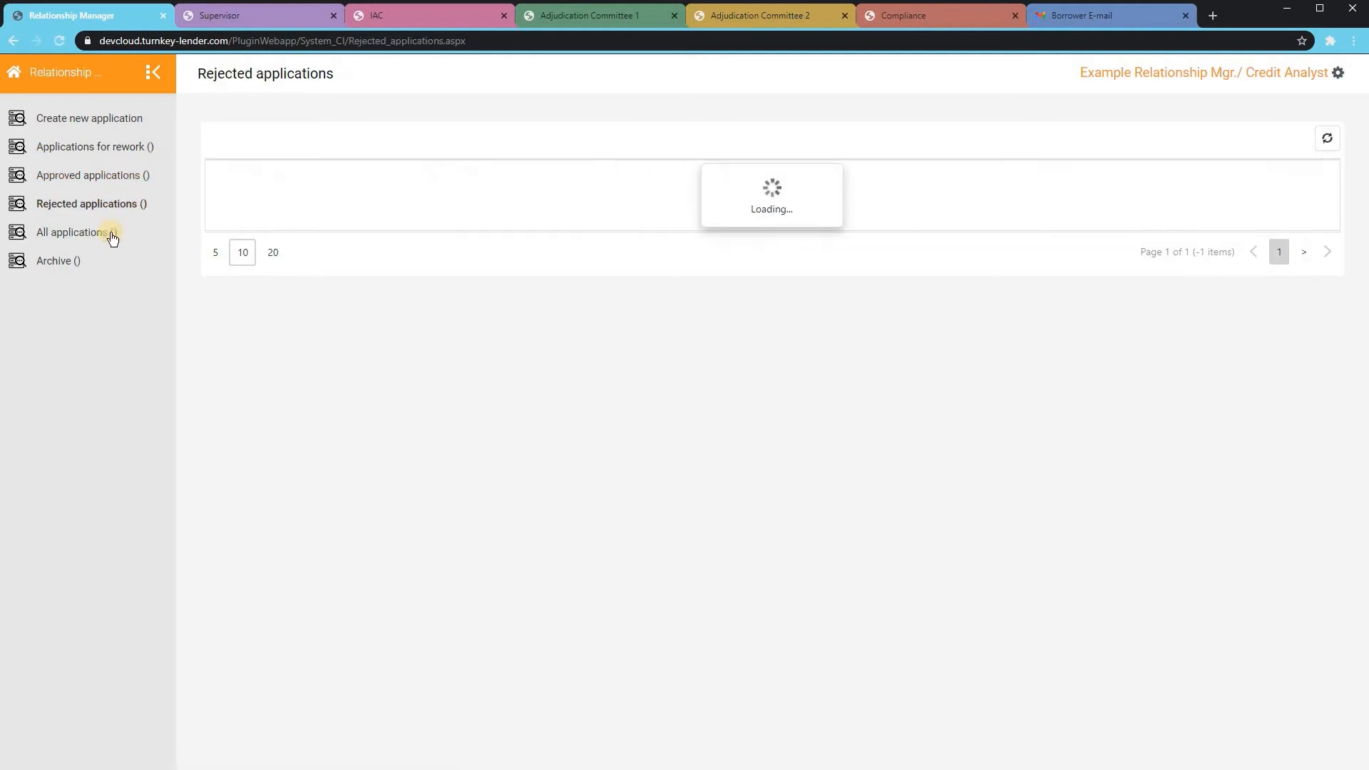
pyautogui.click(111, 236)
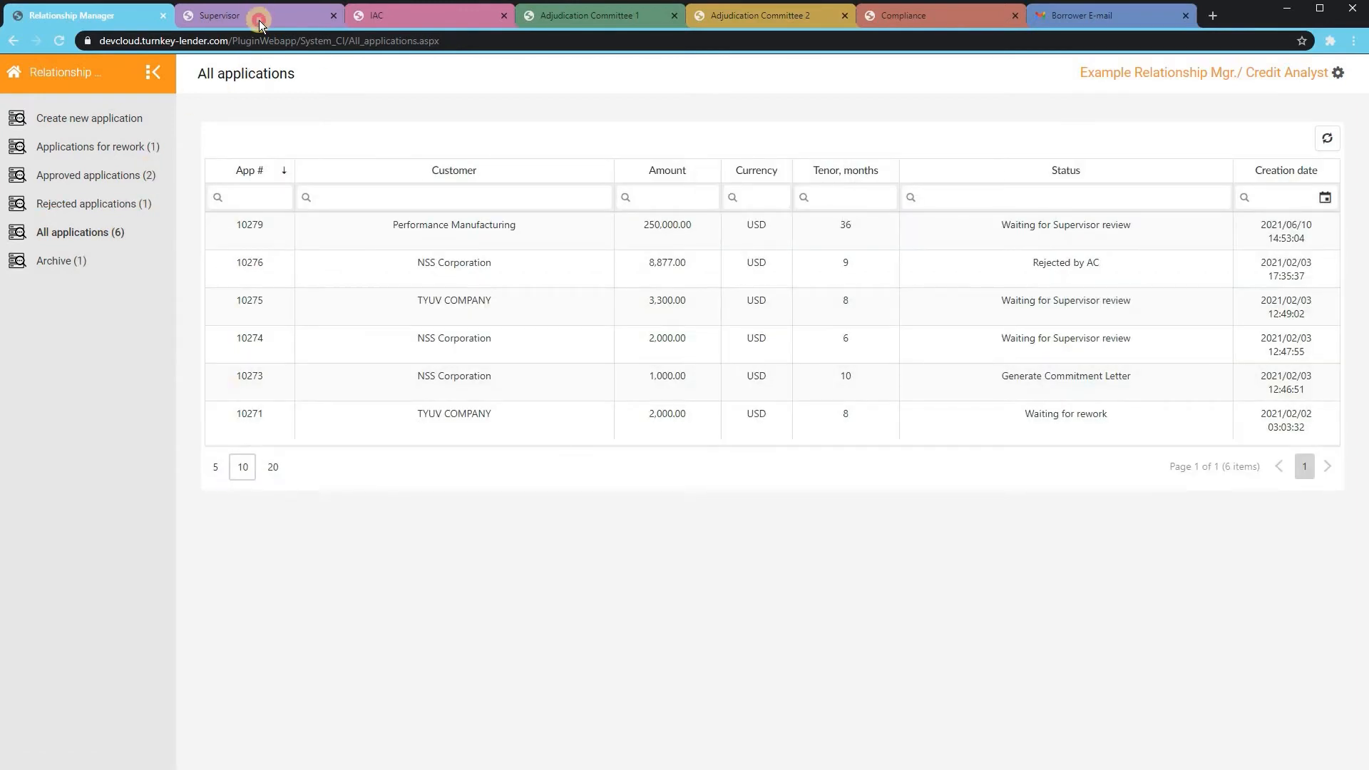
pyautogui.click(260, 15)
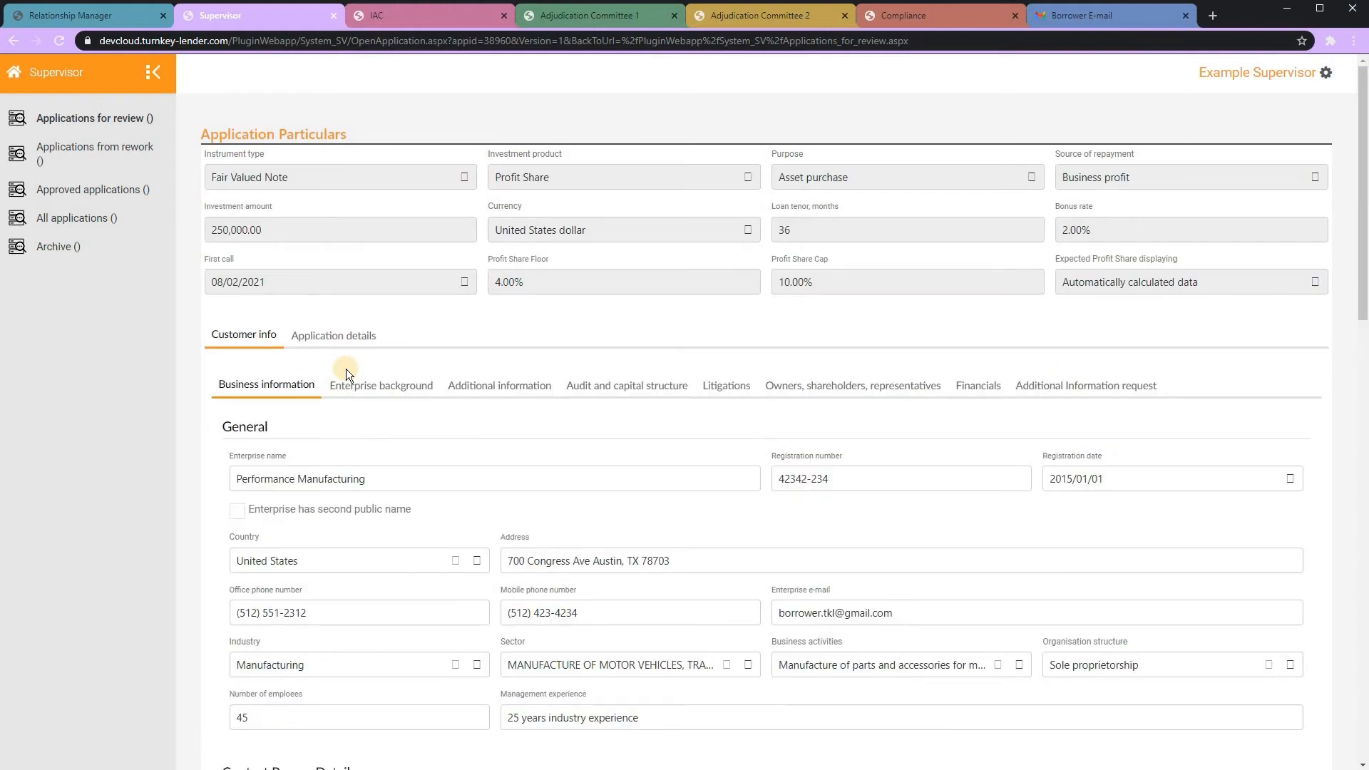
pyautogui.scroll(-1, 395, 251)
pyautogui.scroll(-1, 395, 252)
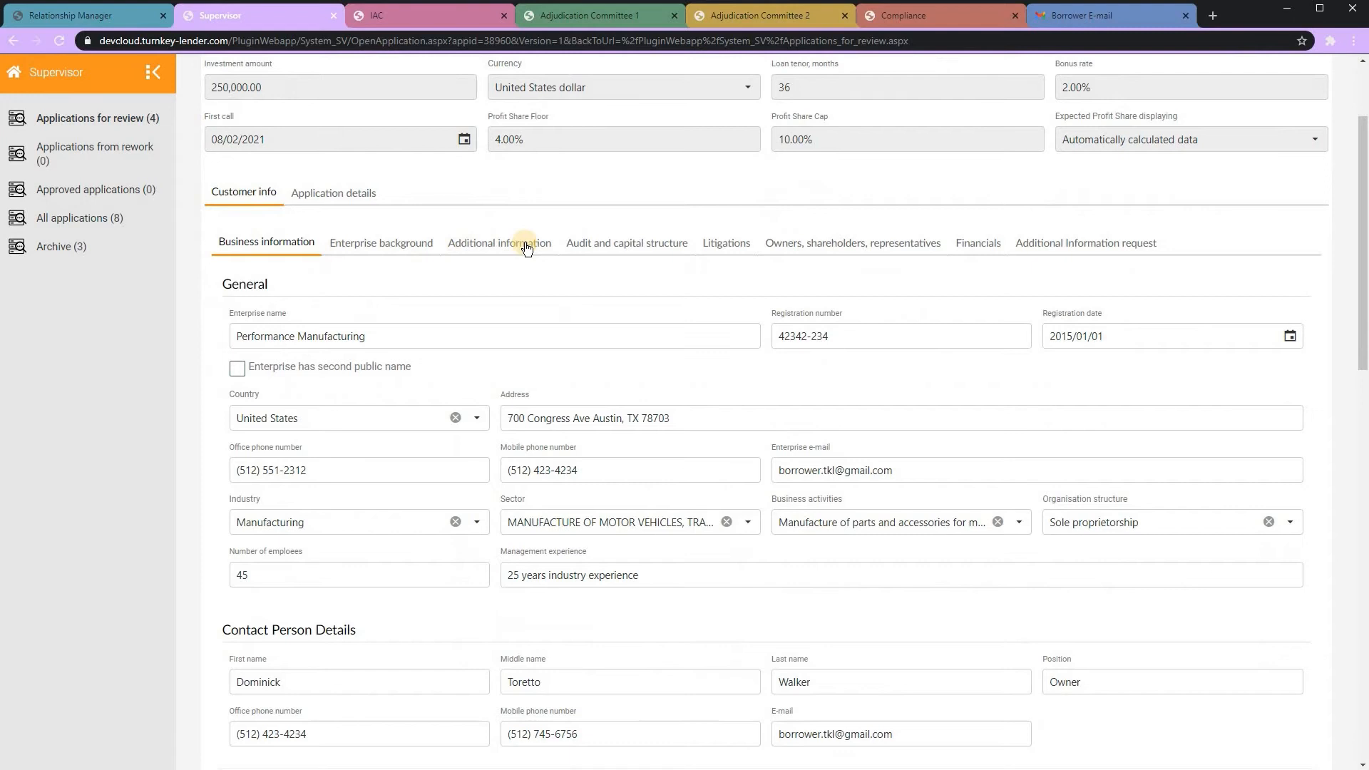
# Browse additional details, litigations and owners sections, then start a new guarantor entry.
pyautogui.click(525, 244)
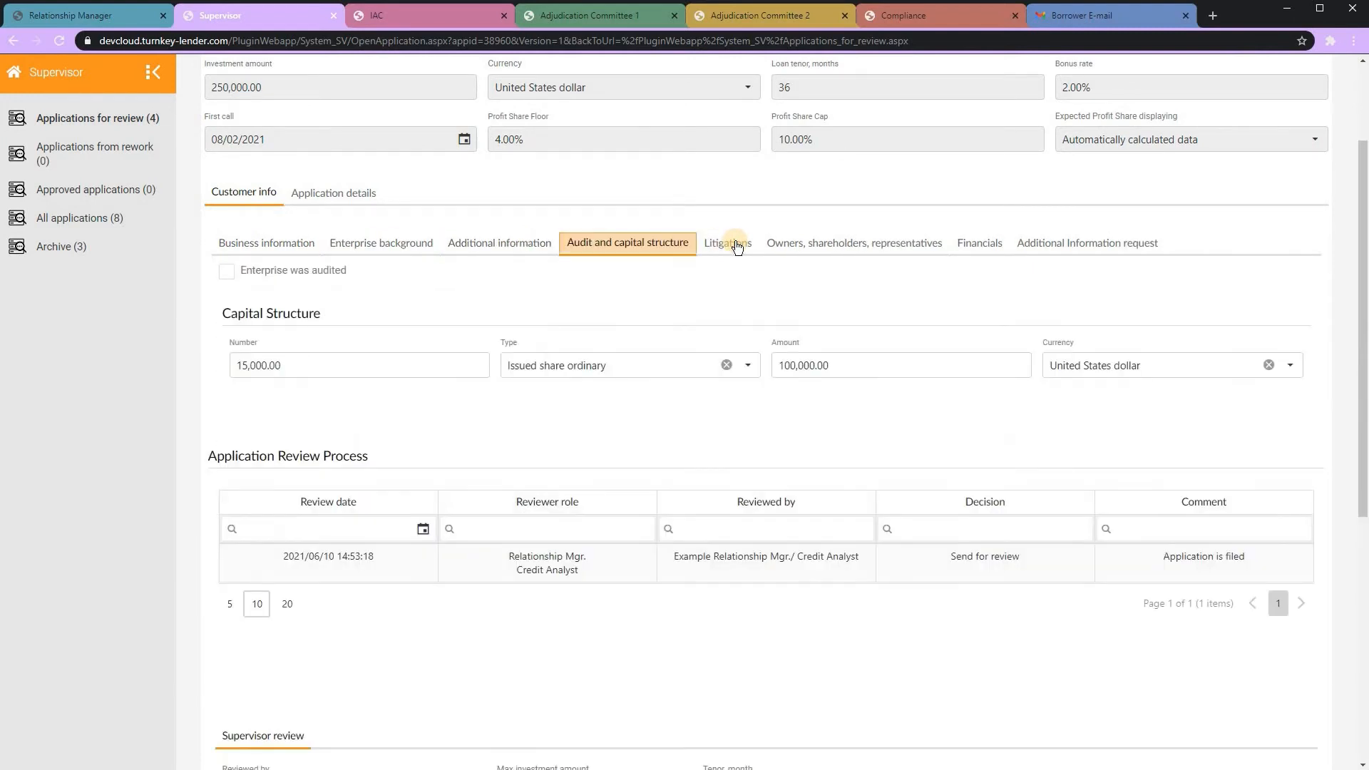
pyautogui.click(737, 249)
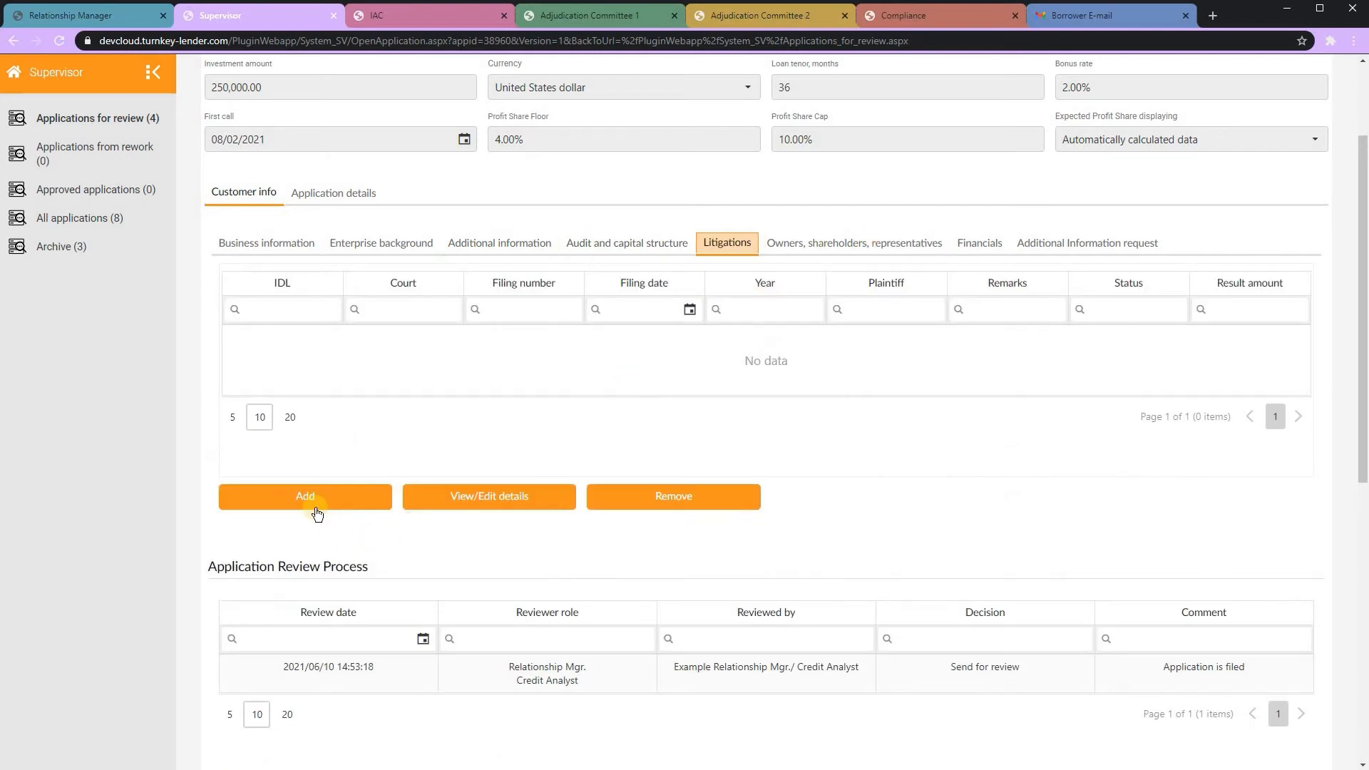
pyautogui.press('Return')
# Enter the guarantor's full name, American nationality and graduate education.
pyautogui.click(621, 134)
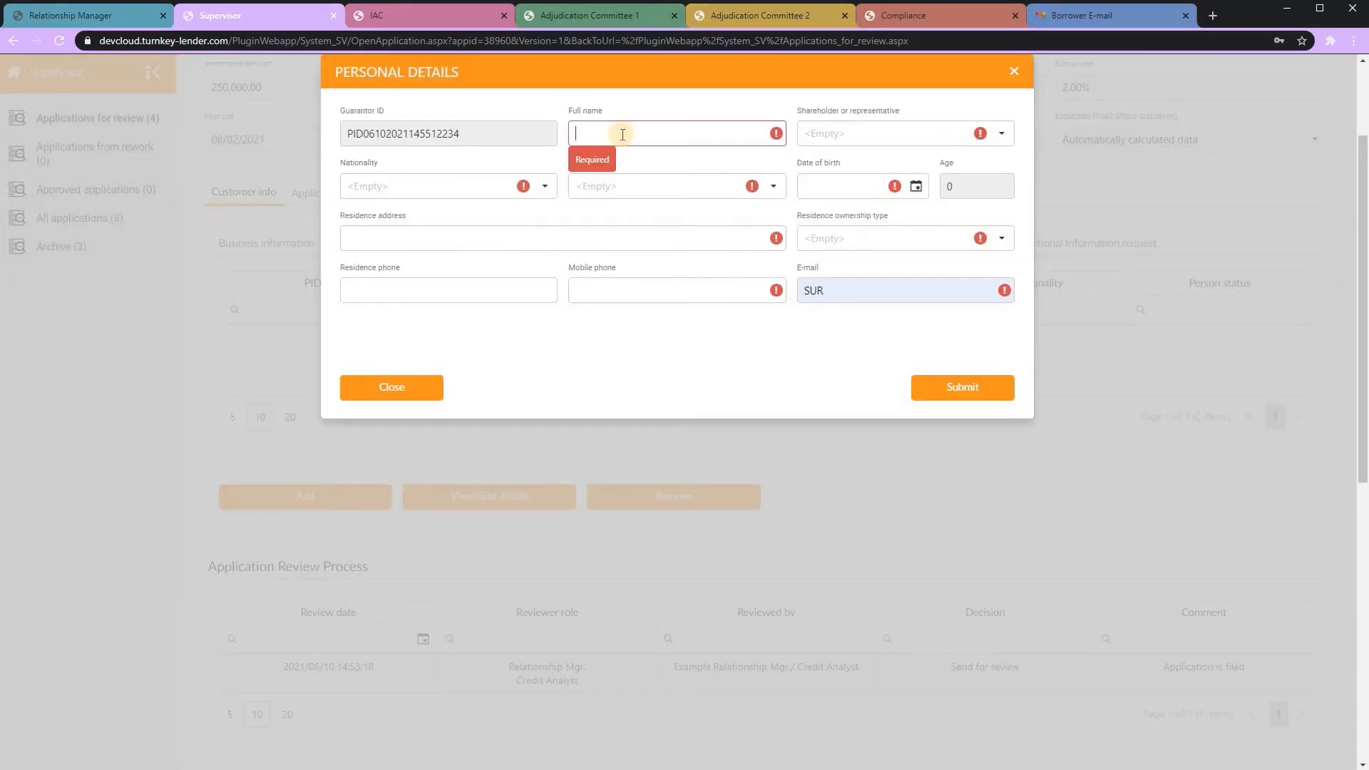
pyautogui.click(548, 187)
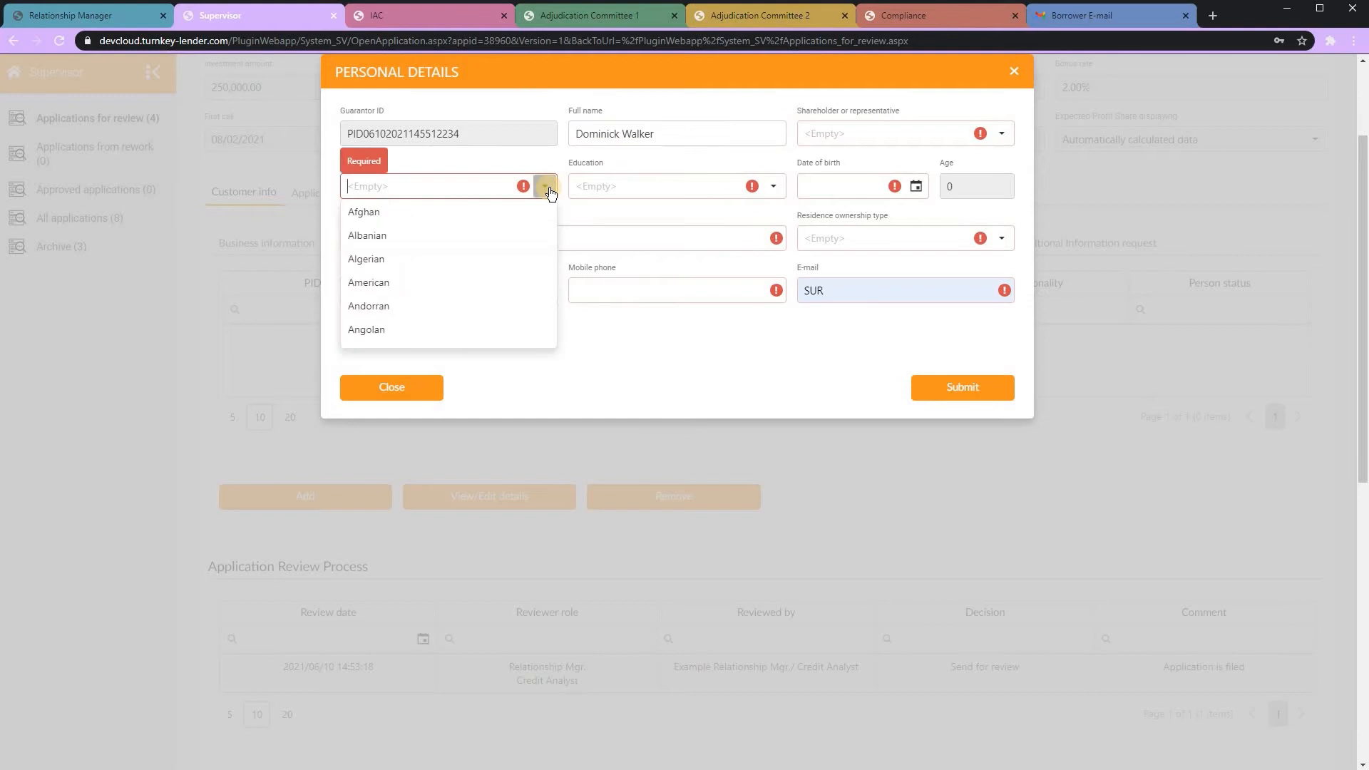
pyautogui.write('amer')
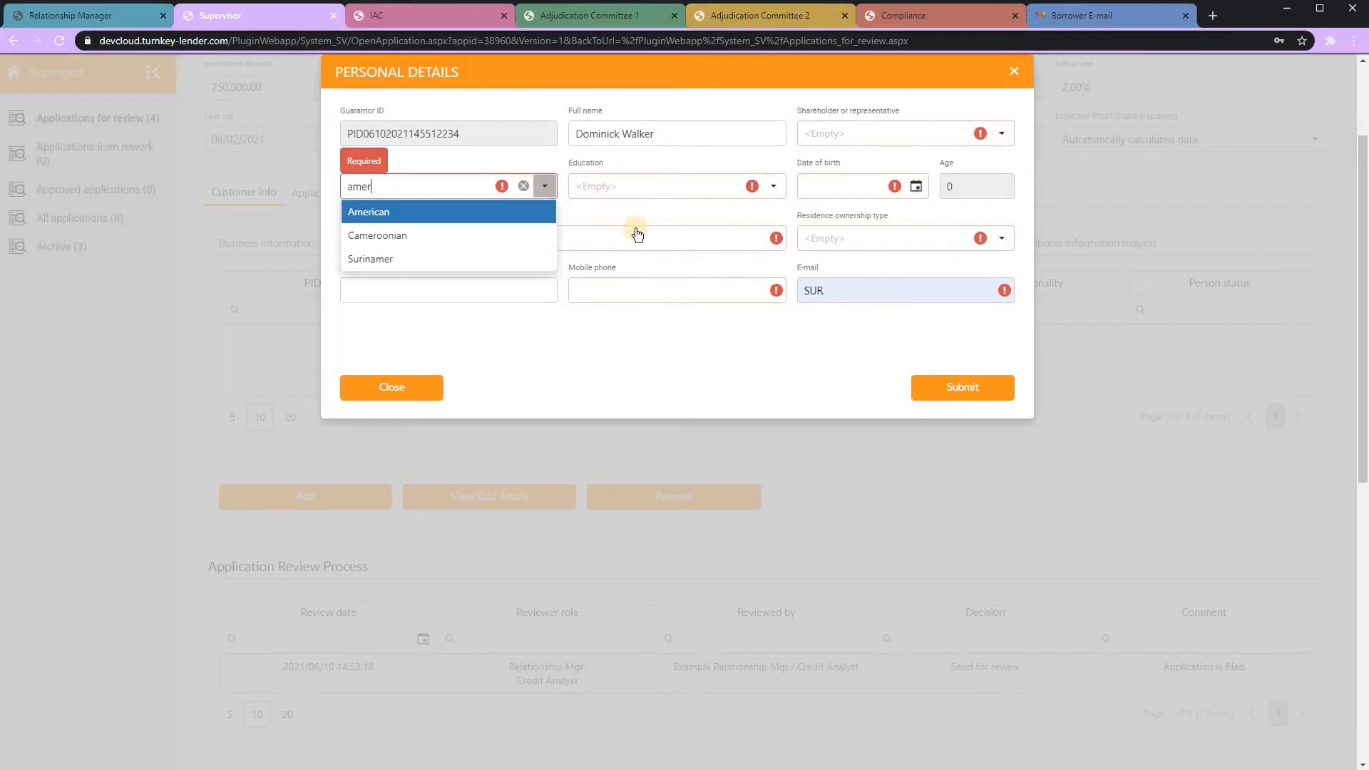
pyautogui.press('Tab')
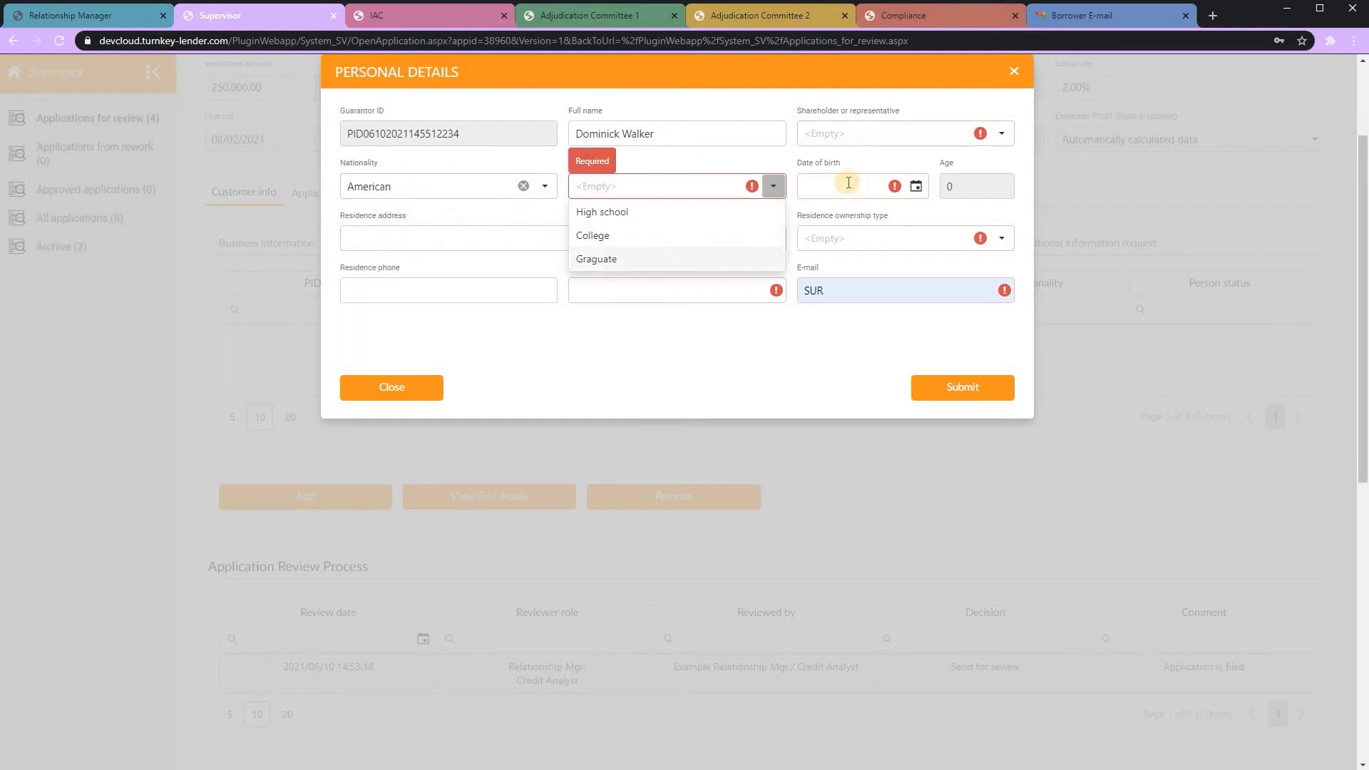
pyautogui.press('Tab')
pyautogui.write('1988')
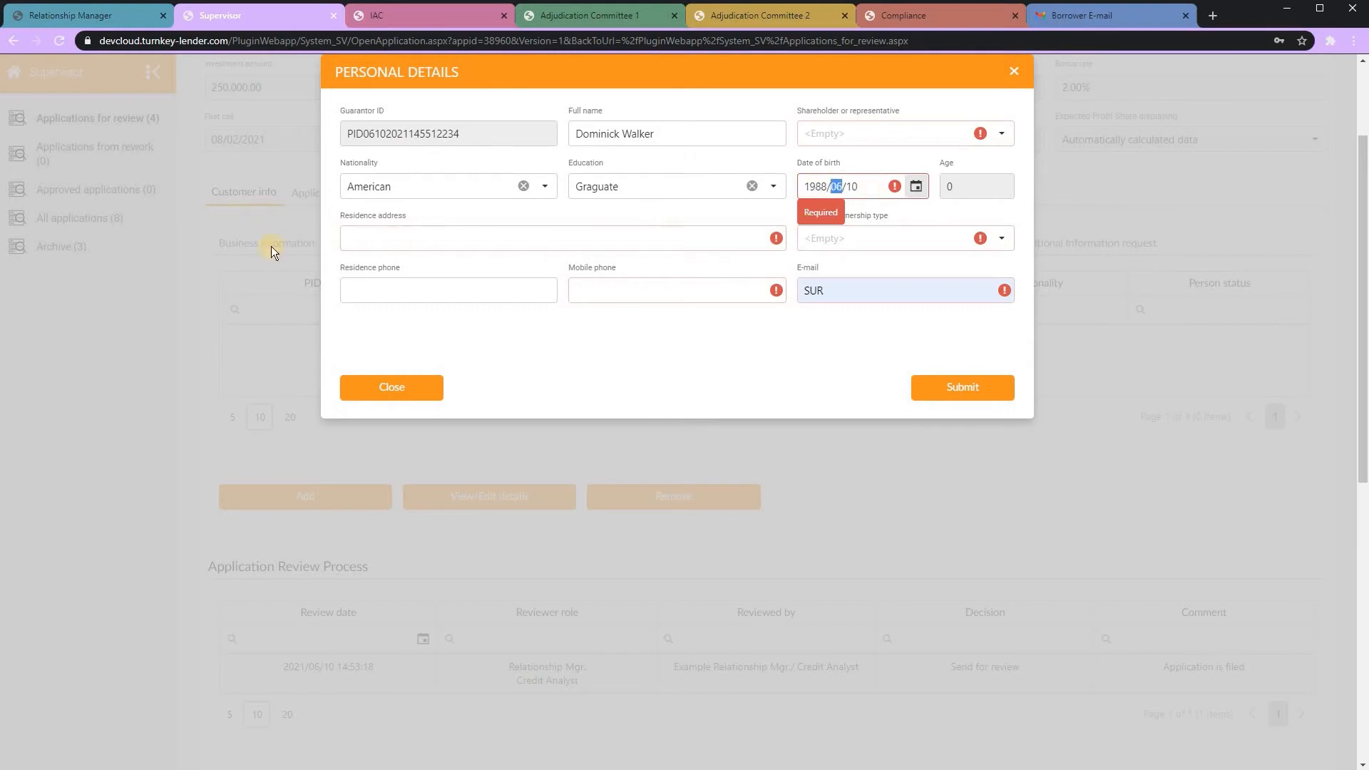
# Enter the Austin residence address, phones, e-mail and Free simple residence ownership.
pyautogui.click(387, 239)
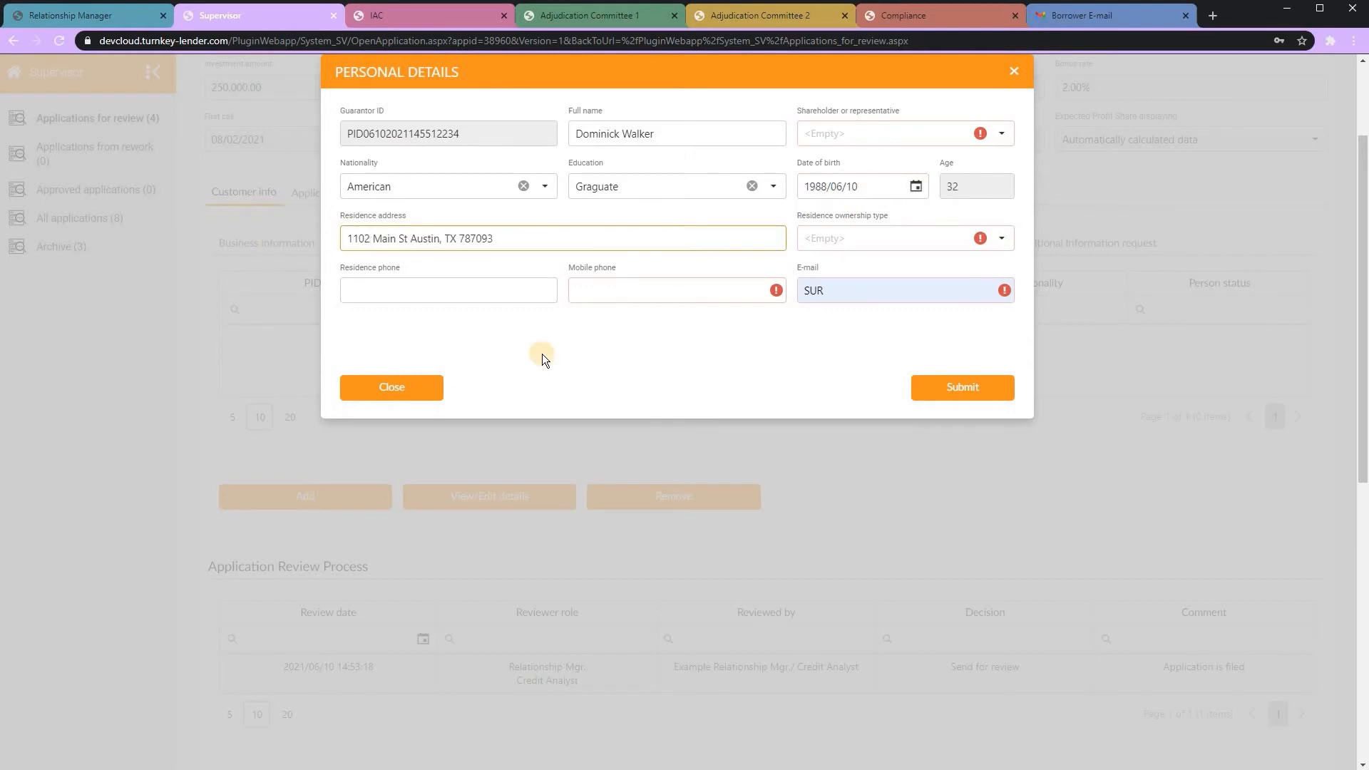
pyautogui.press('Tab')
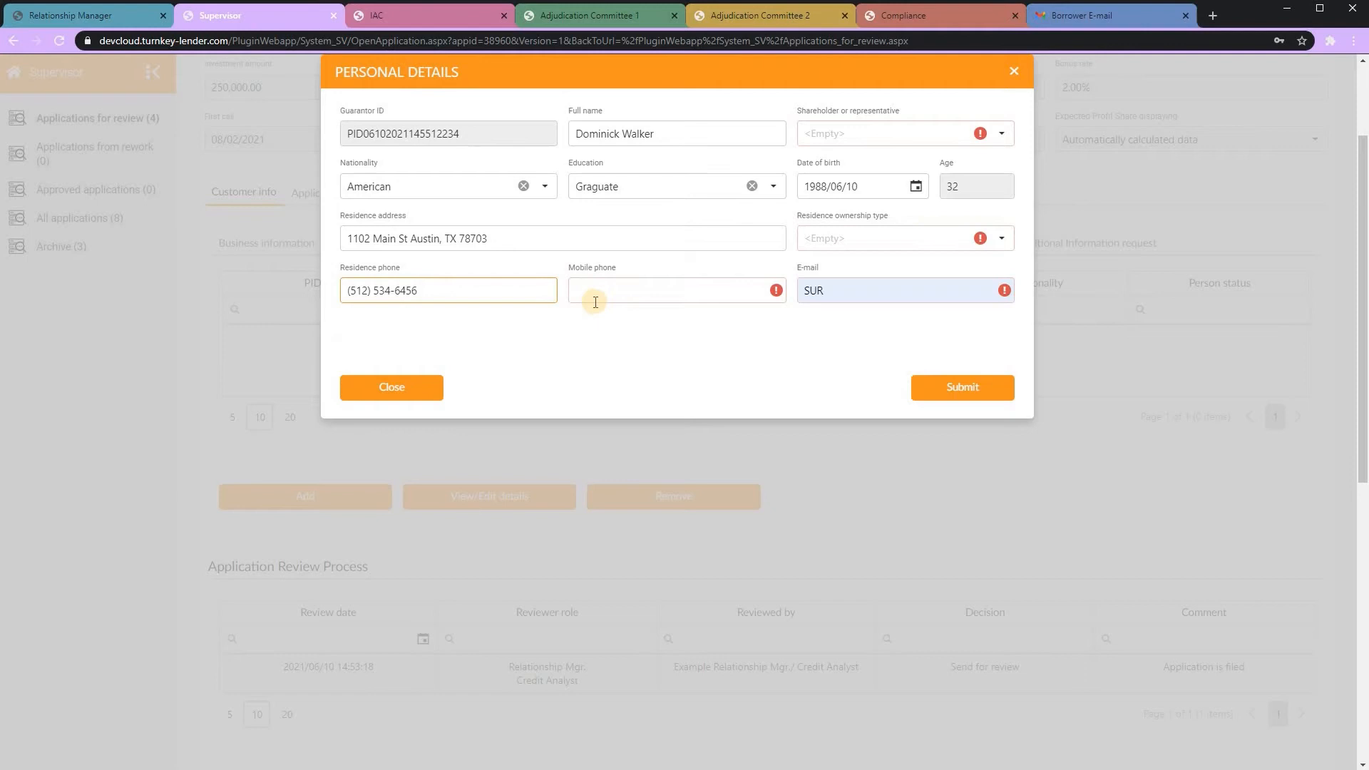
pyautogui.click(595, 292)
pyautogui.click(849, 291)
pyautogui.hotkey('ctrl', 'a')
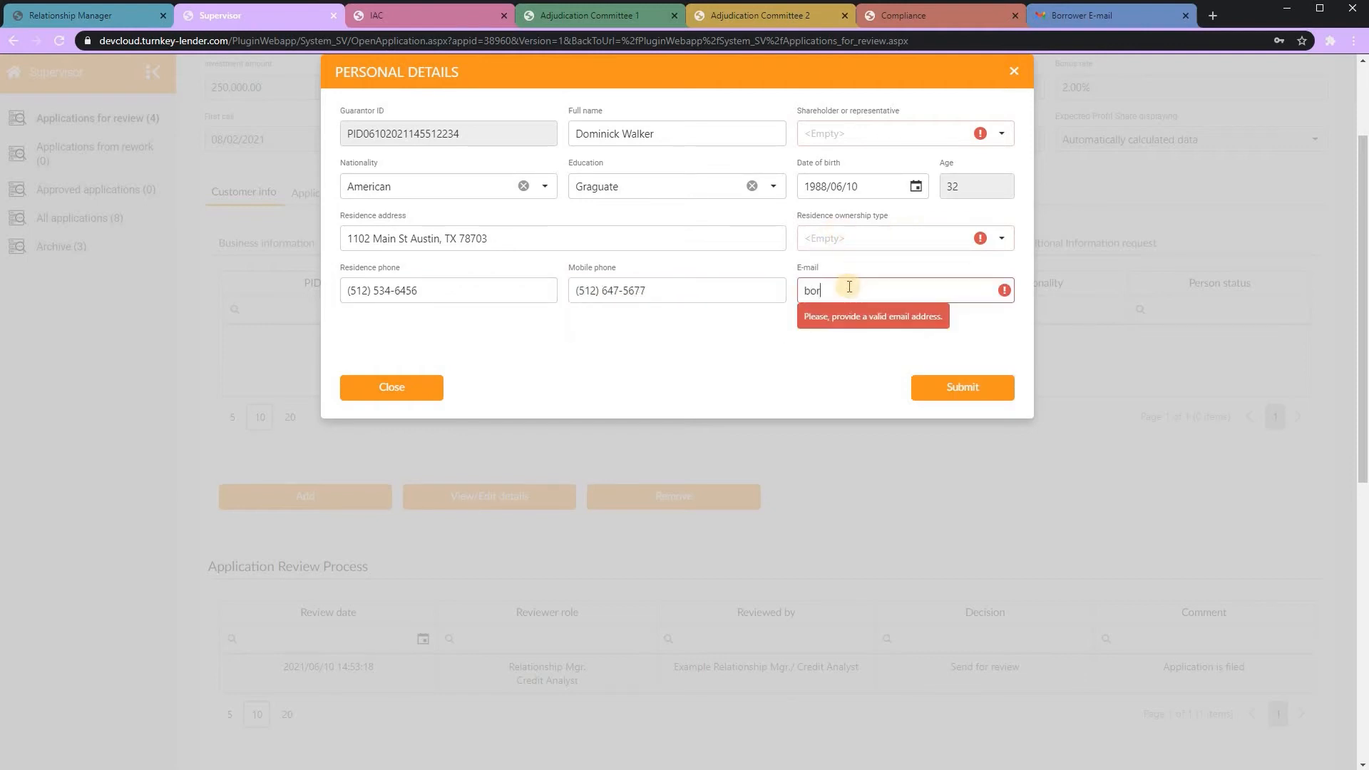
pyautogui.click(927, 238)
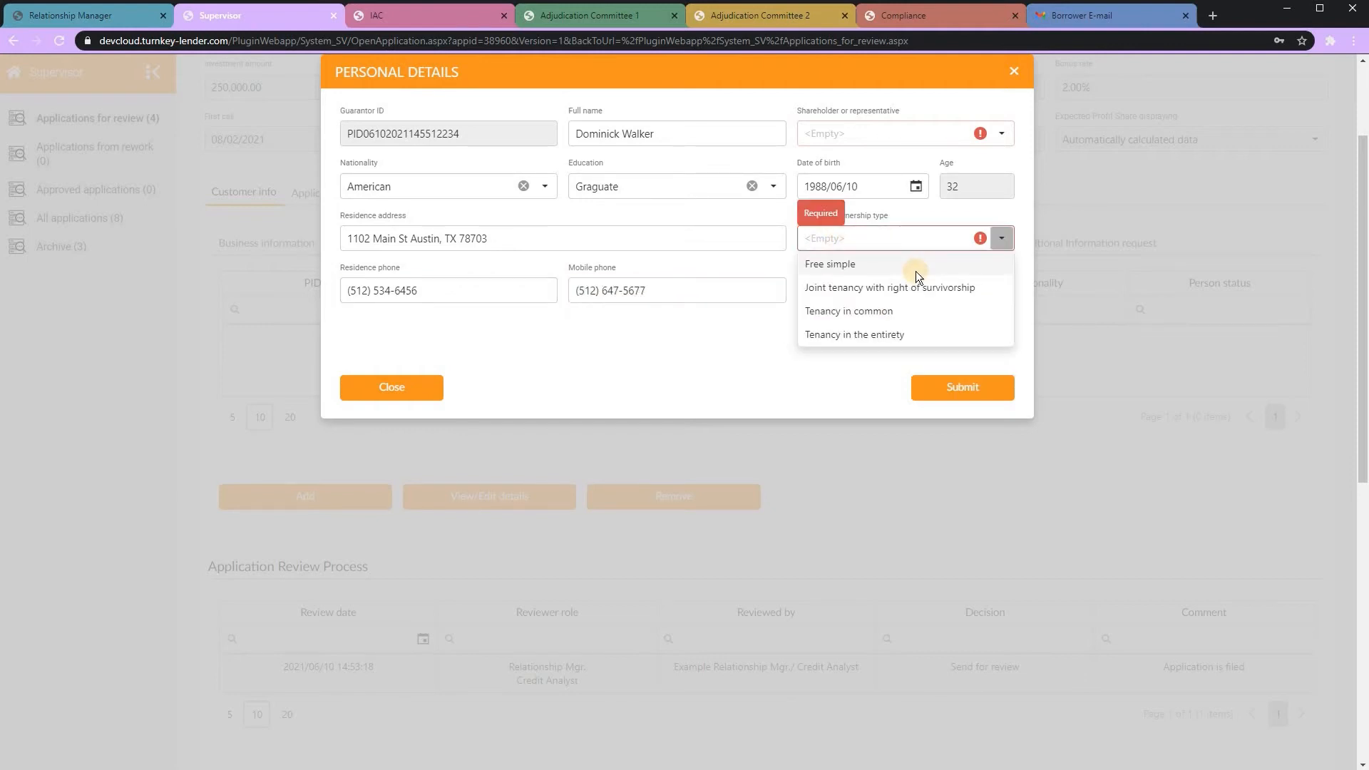
pyautogui.click(845, 272)
# Set role Shareholder and representative, position Owner, 15 years in enterprise and trade experience, and submit.
pyautogui.click(903, 134)
pyautogui.press('Down')
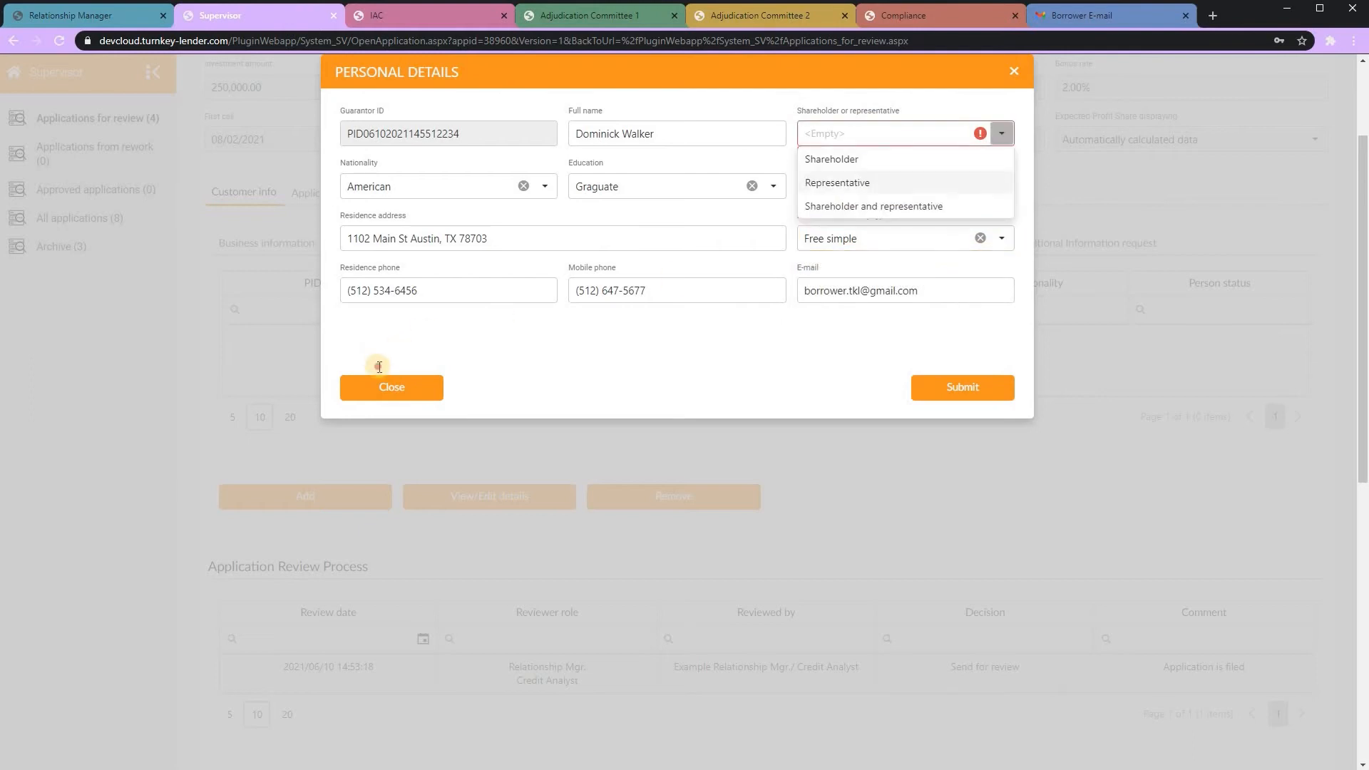
pyautogui.press('Down')
pyautogui.press('Return')
pyautogui.click(379, 368)
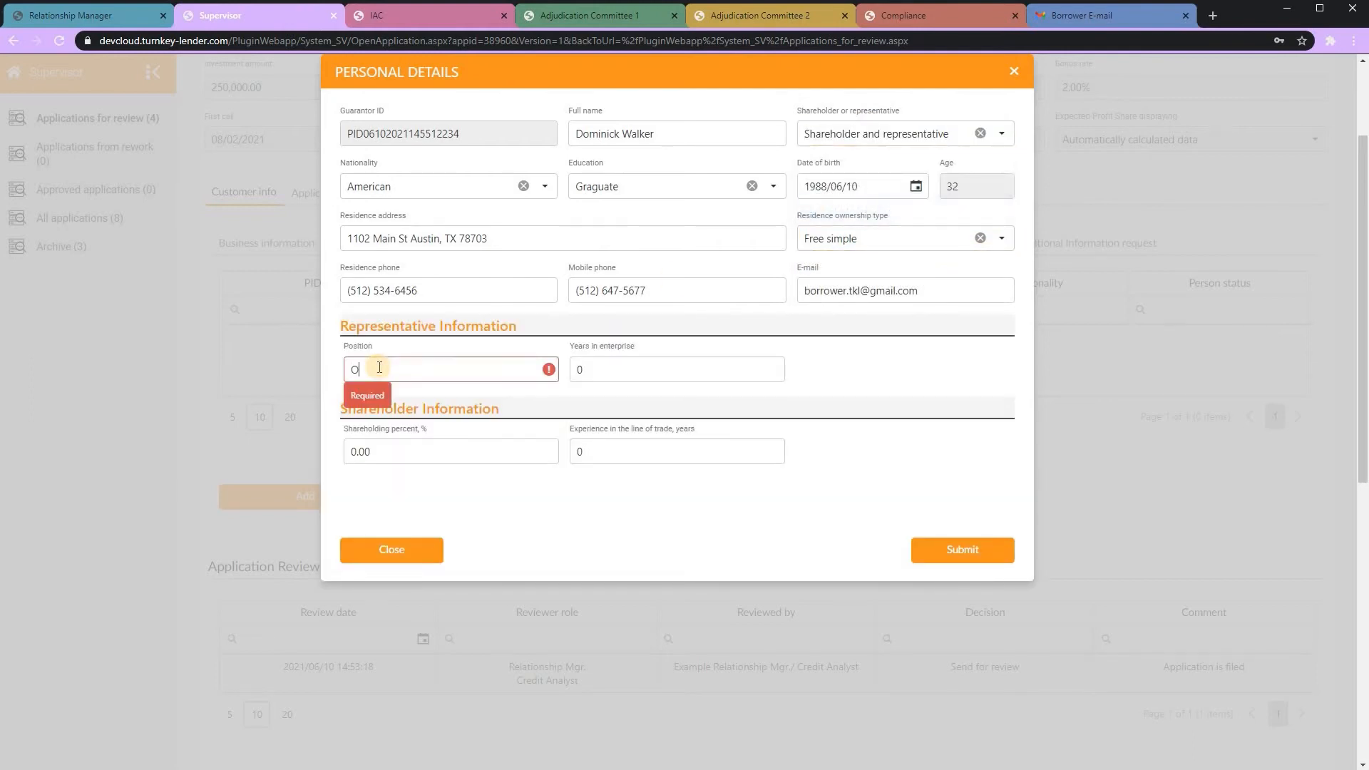
pyautogui.write('Owner')
pyautogui.press('Tab')
pyautogui.write('15')
pyautogui.click(449, 451)
pyautogui.write('100')
pyautogui.press('Tab')
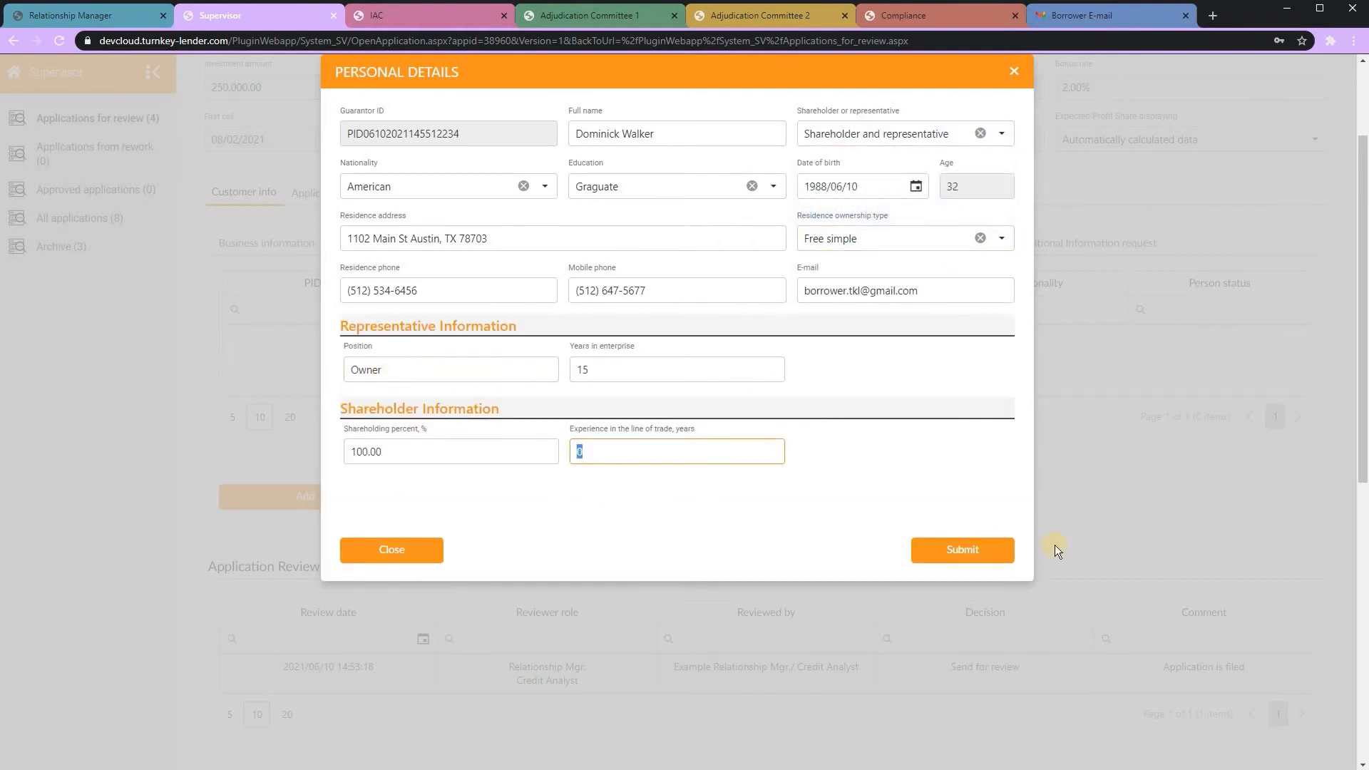
pyautogui.write('15')
pyautogui.press('Return')
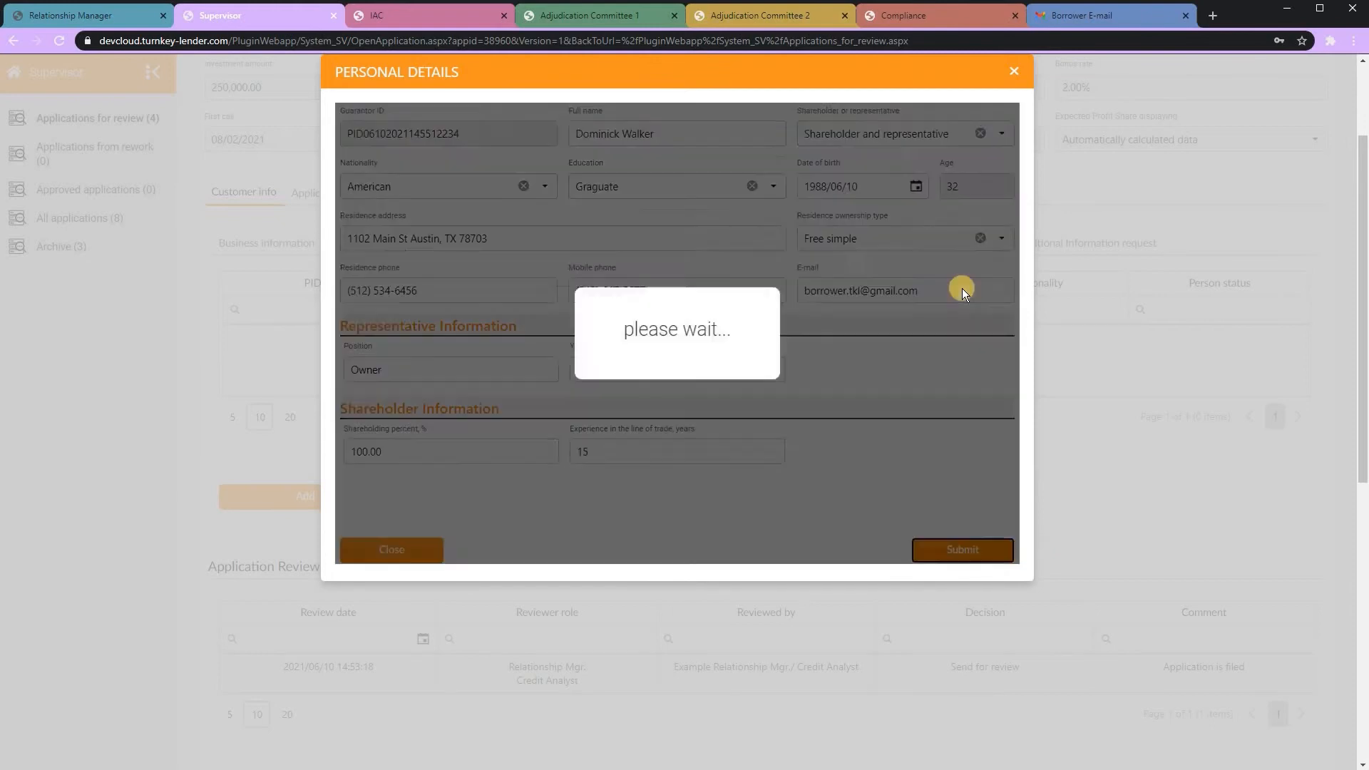
pyautogui.click(392, 586)
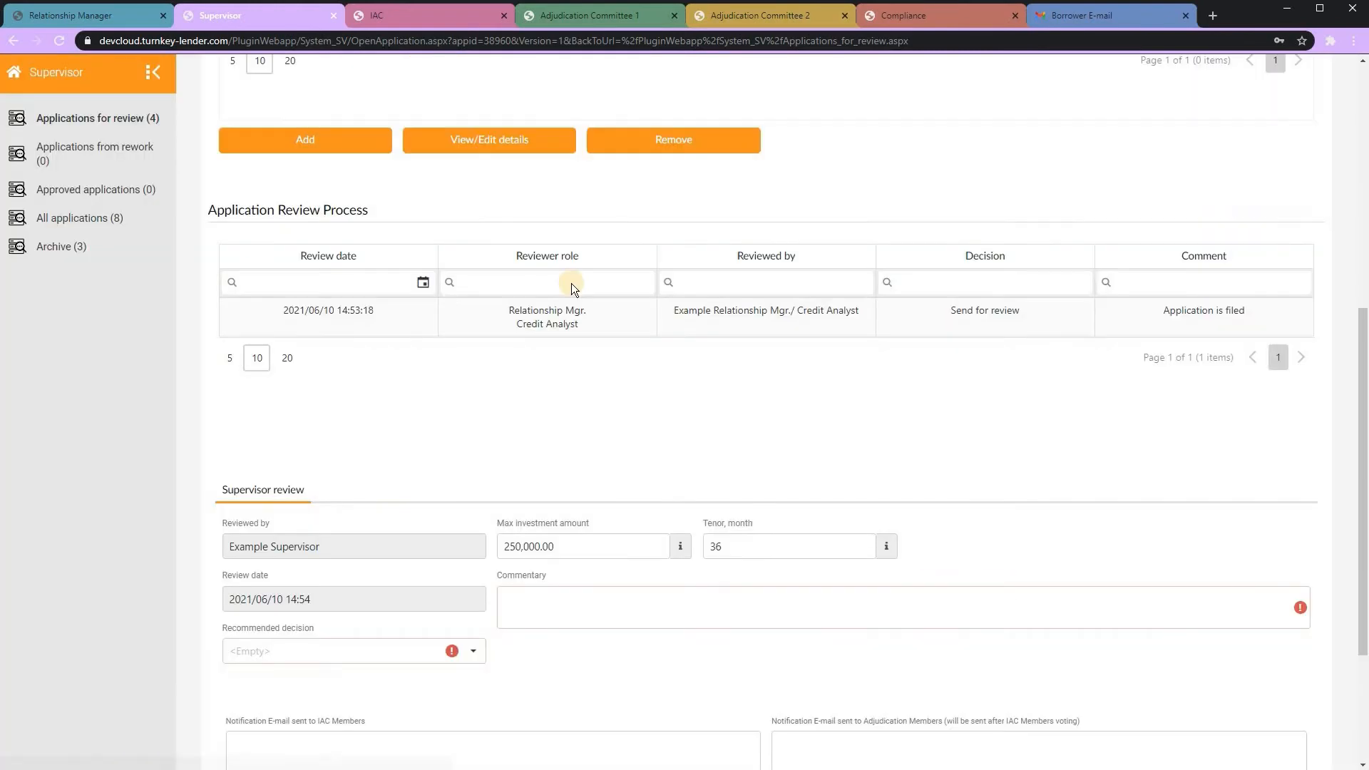
pyautogui.scroll(1, 571, 283)
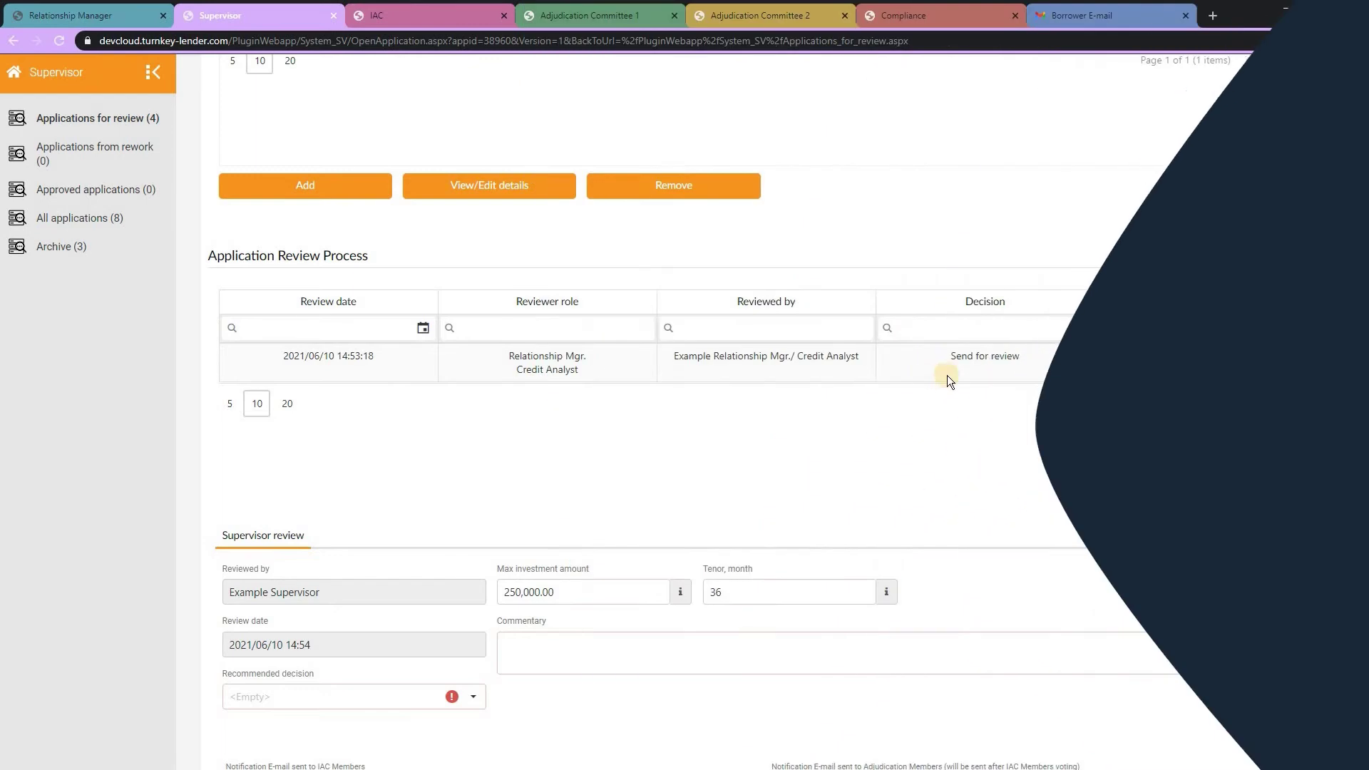
pyautogui.scroll(3, 962, 375)
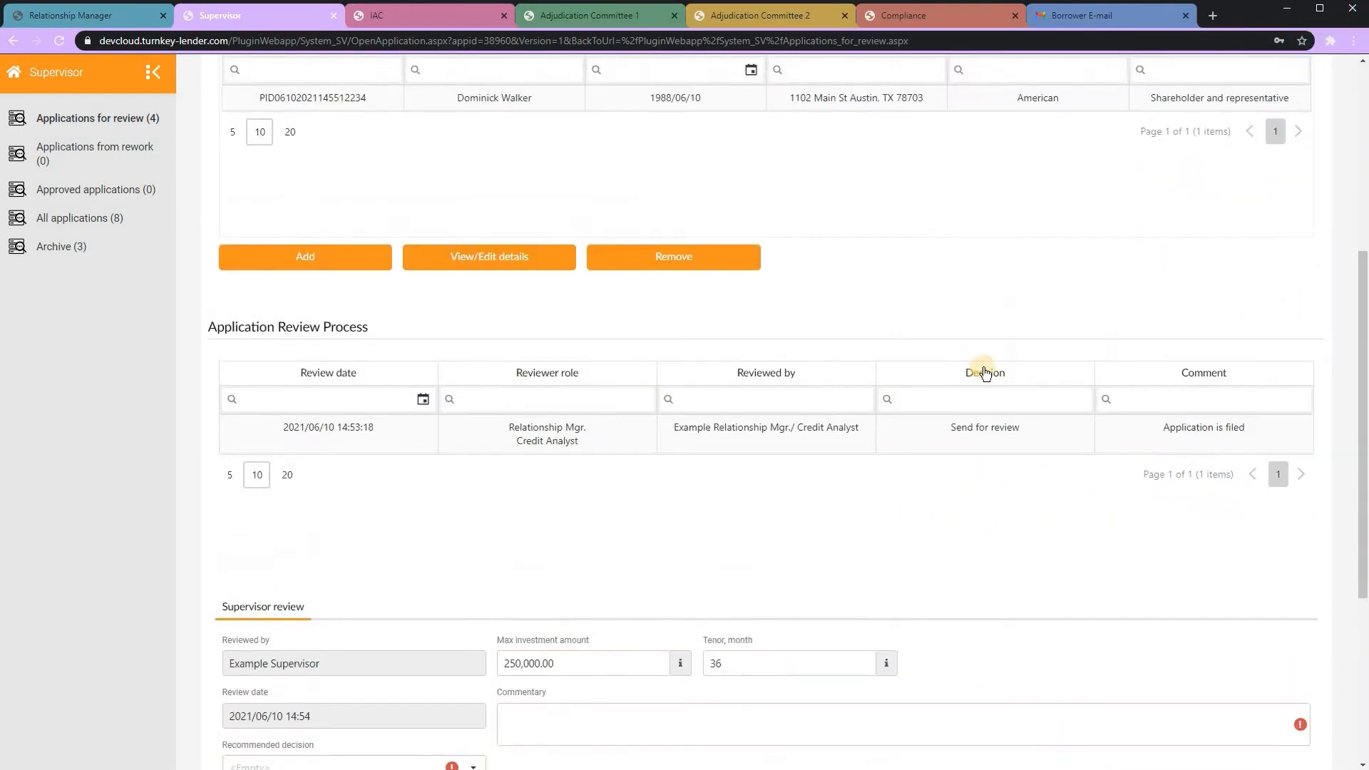
pyautogui.scroll(3, 981, 364)
# Start a new financial statement in Financials and choose the SME file to upload.
pyautogui.click(982, 365)
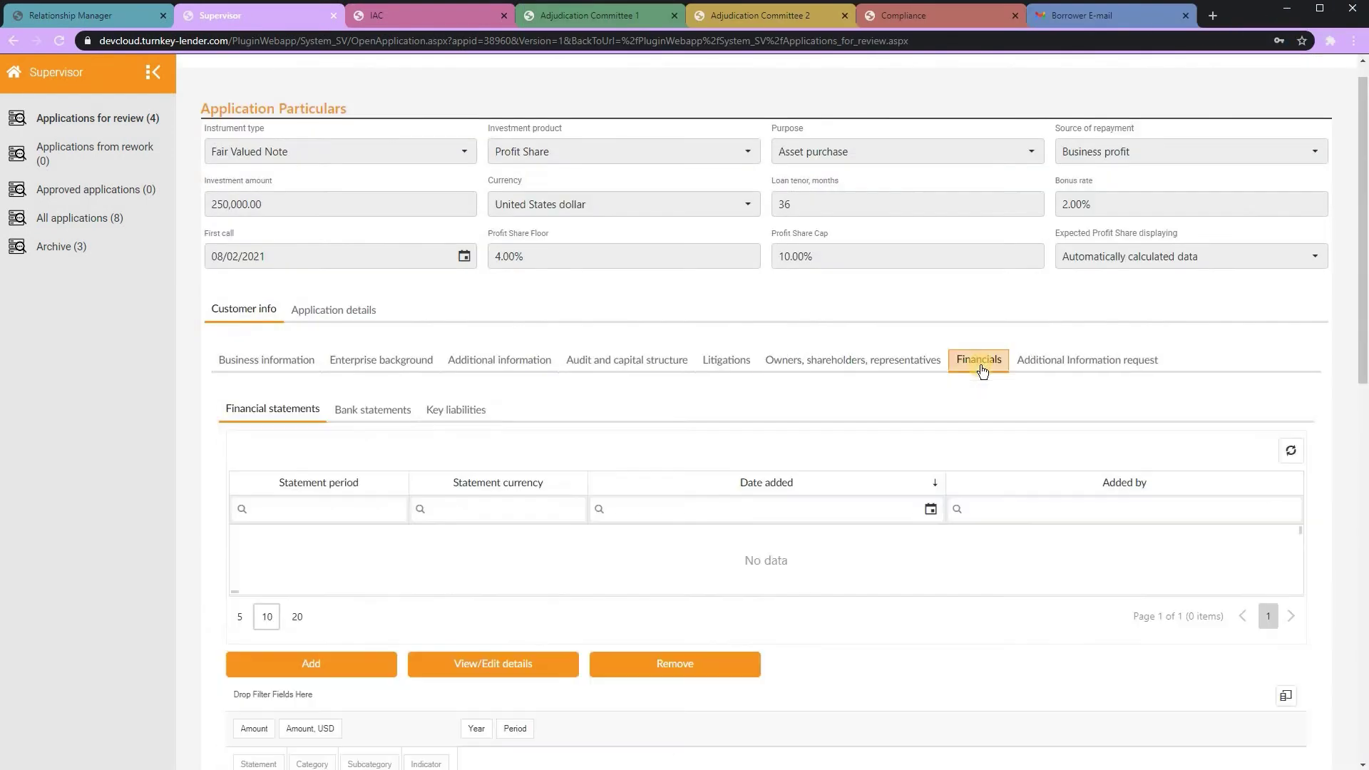
pyautogui.click(335, 664)
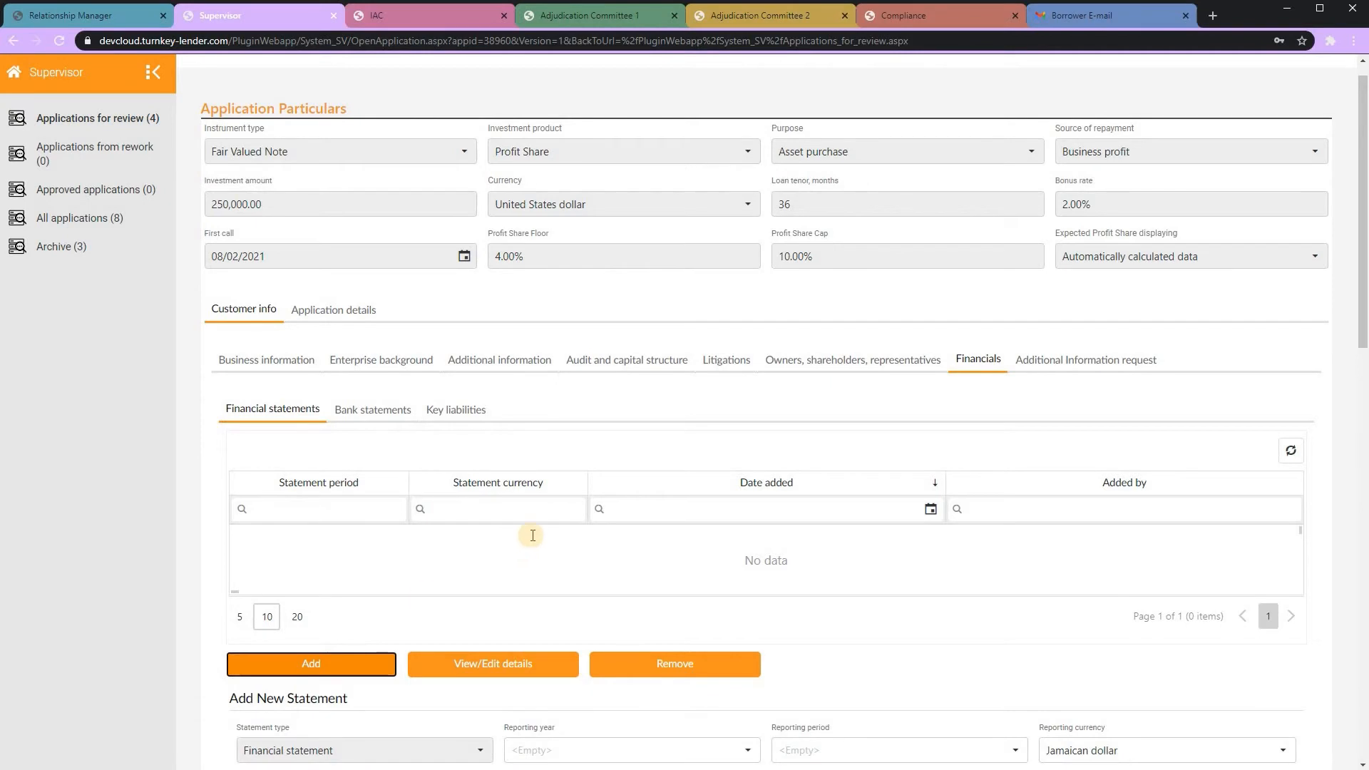
pyautogui.scroll(-2, 532, 536)
pyautogui.click(259, 589)
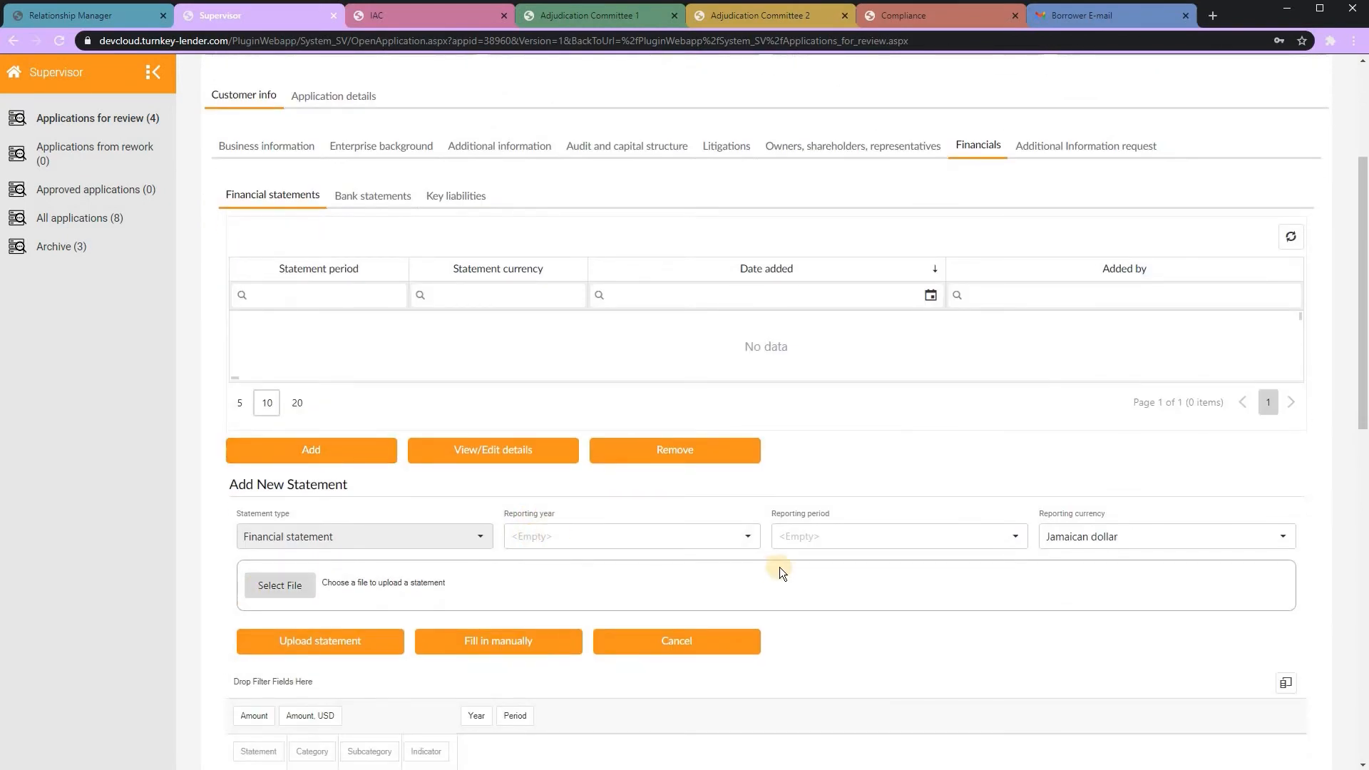
# Set the statement to year 2020, period Year, currency United States dollar, ready to upload.
pyautogui.click(692, 533)
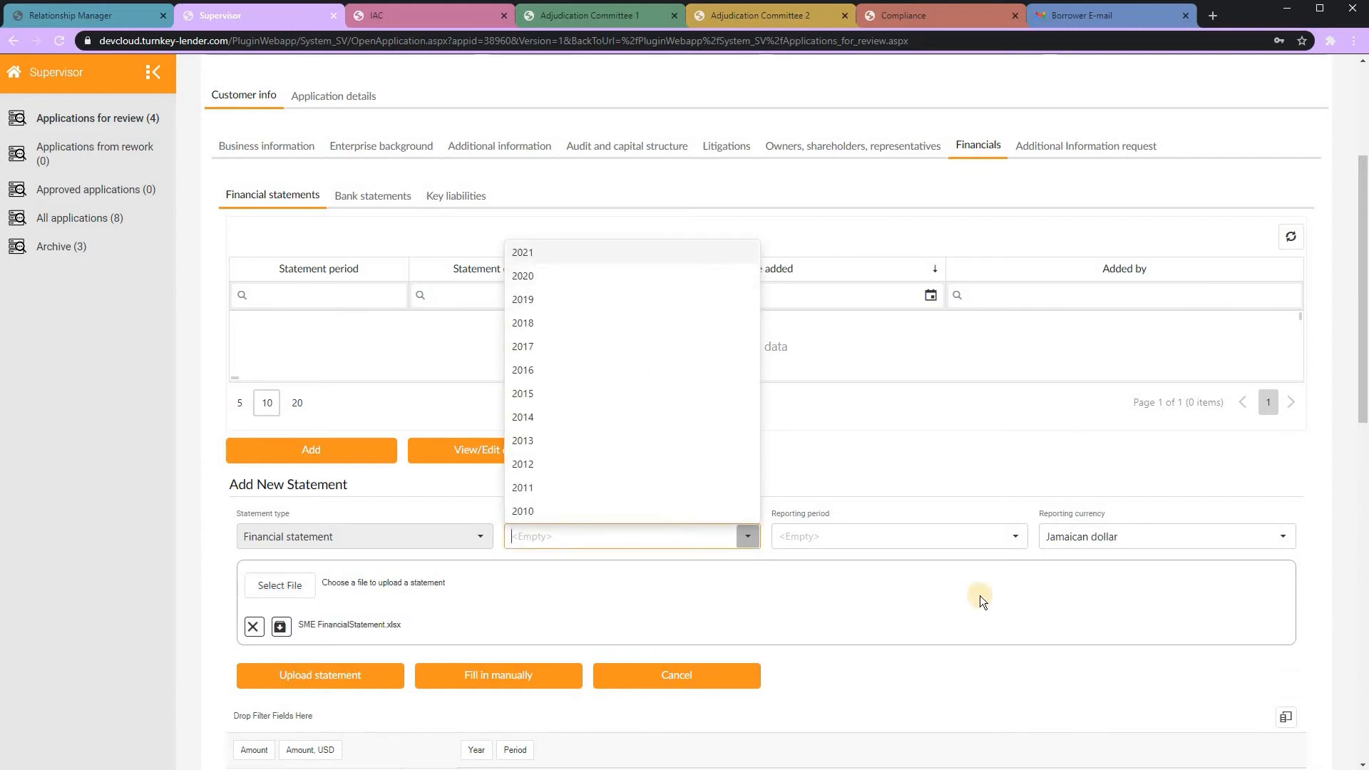
pyautogui.press('Return')
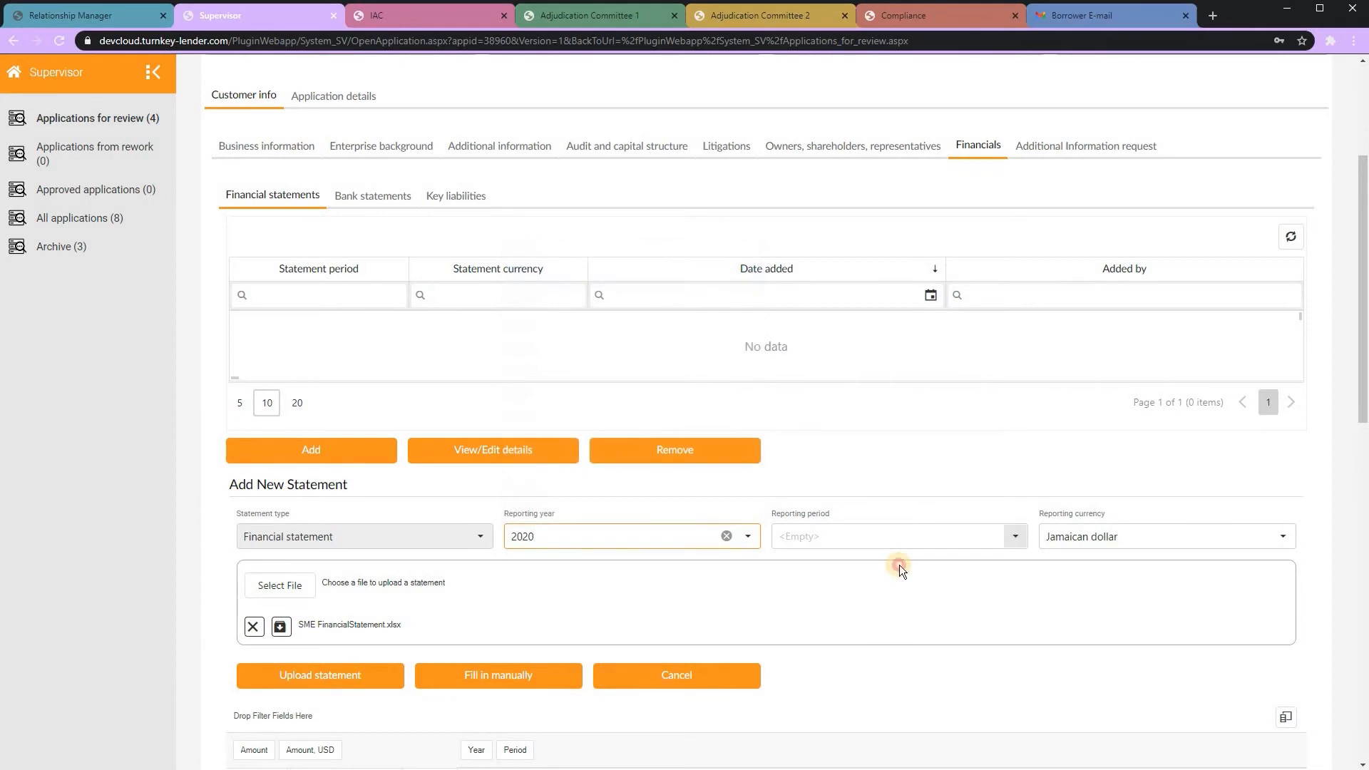
pyautogui.click(1015, 536)
pyautogui.press('Down')
pyautogui.press('Return')
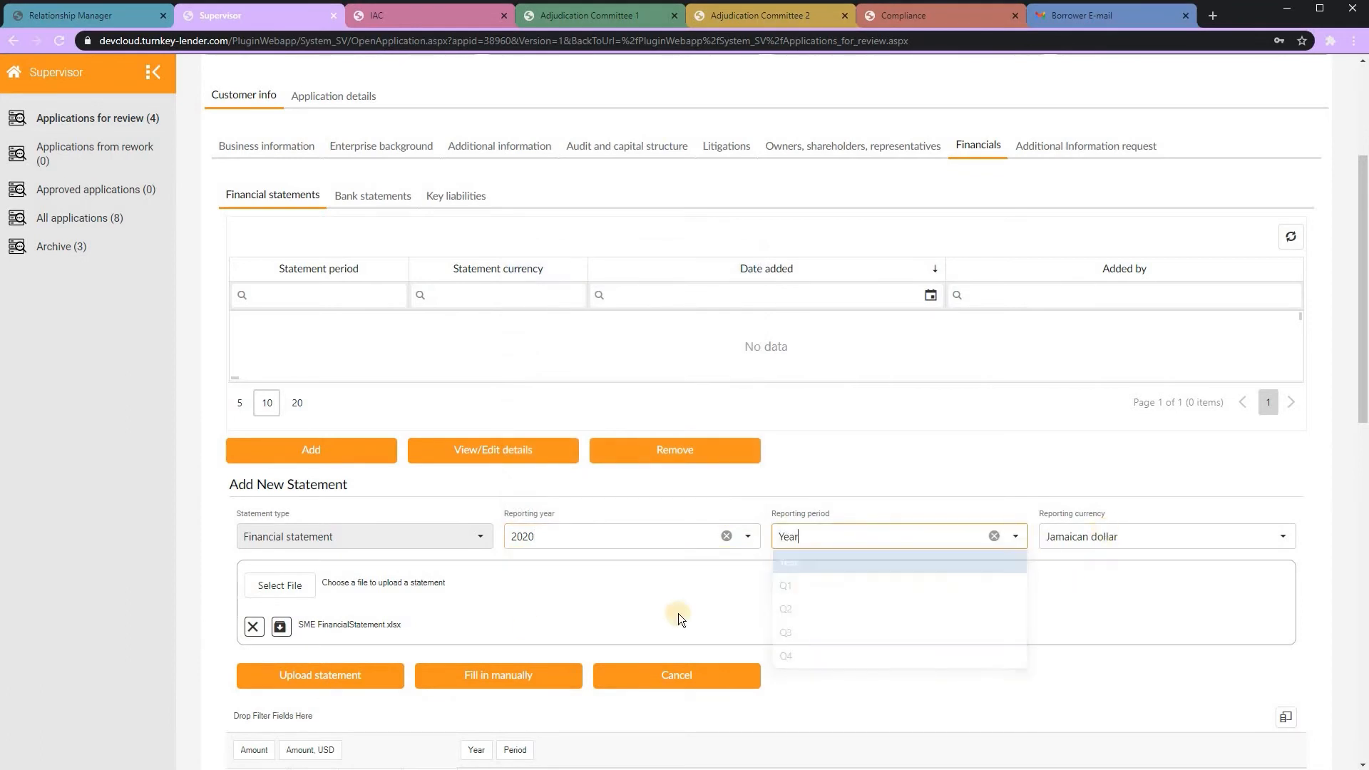
pyautogui.press('Tab')
pyautogui.hotkey('alt', 'Down')
pyautogui.press('Down')
pyautogui.press('Return')
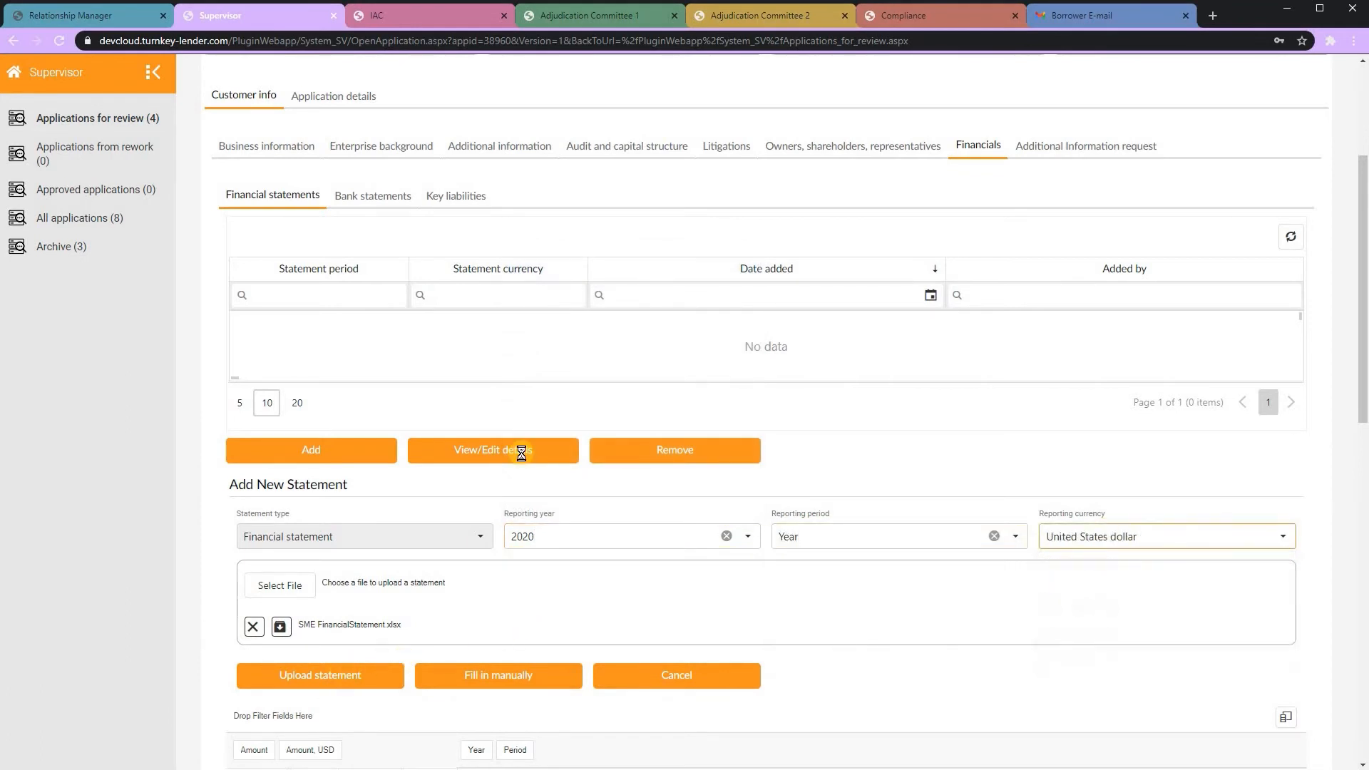
pyautogui.press('Tab')
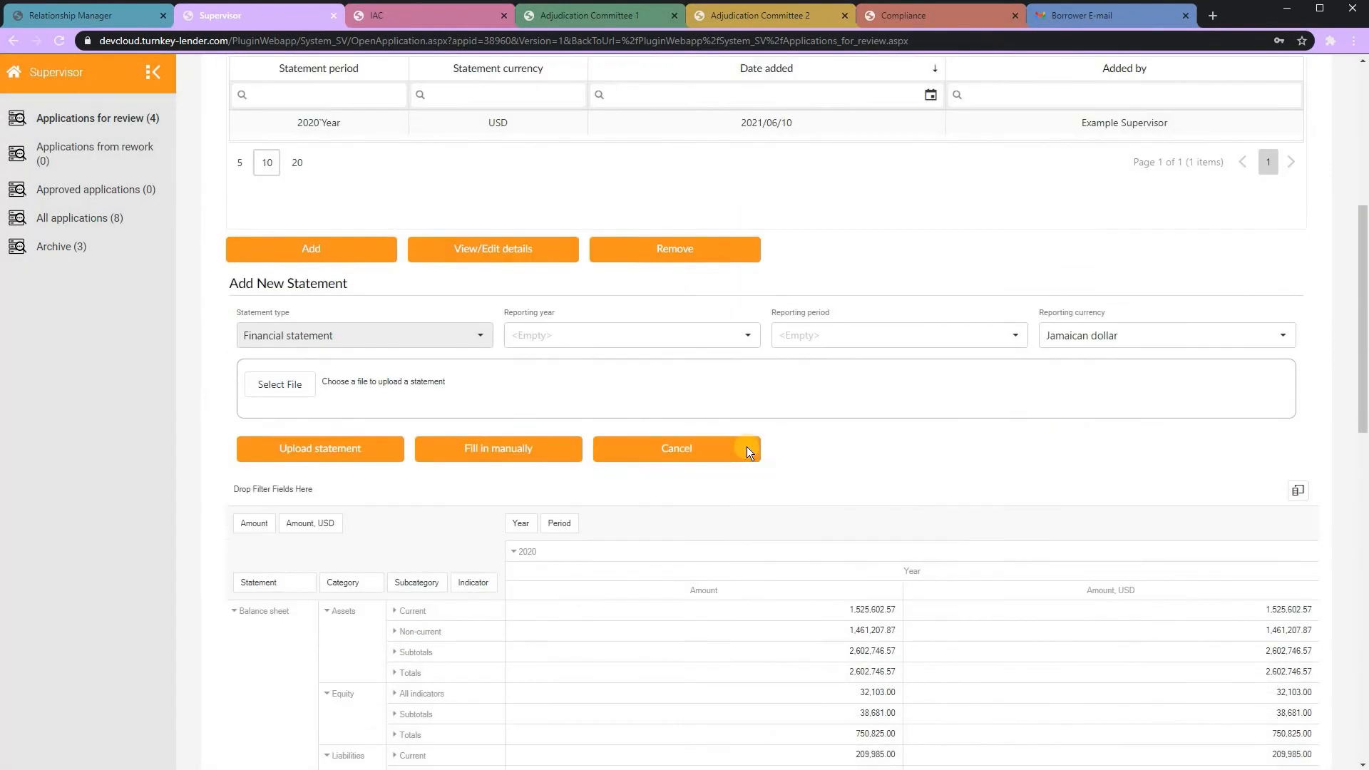
pyautogui.scroll(-5, 747, 450)
pyautogui.scroll(-3, 747, 446)
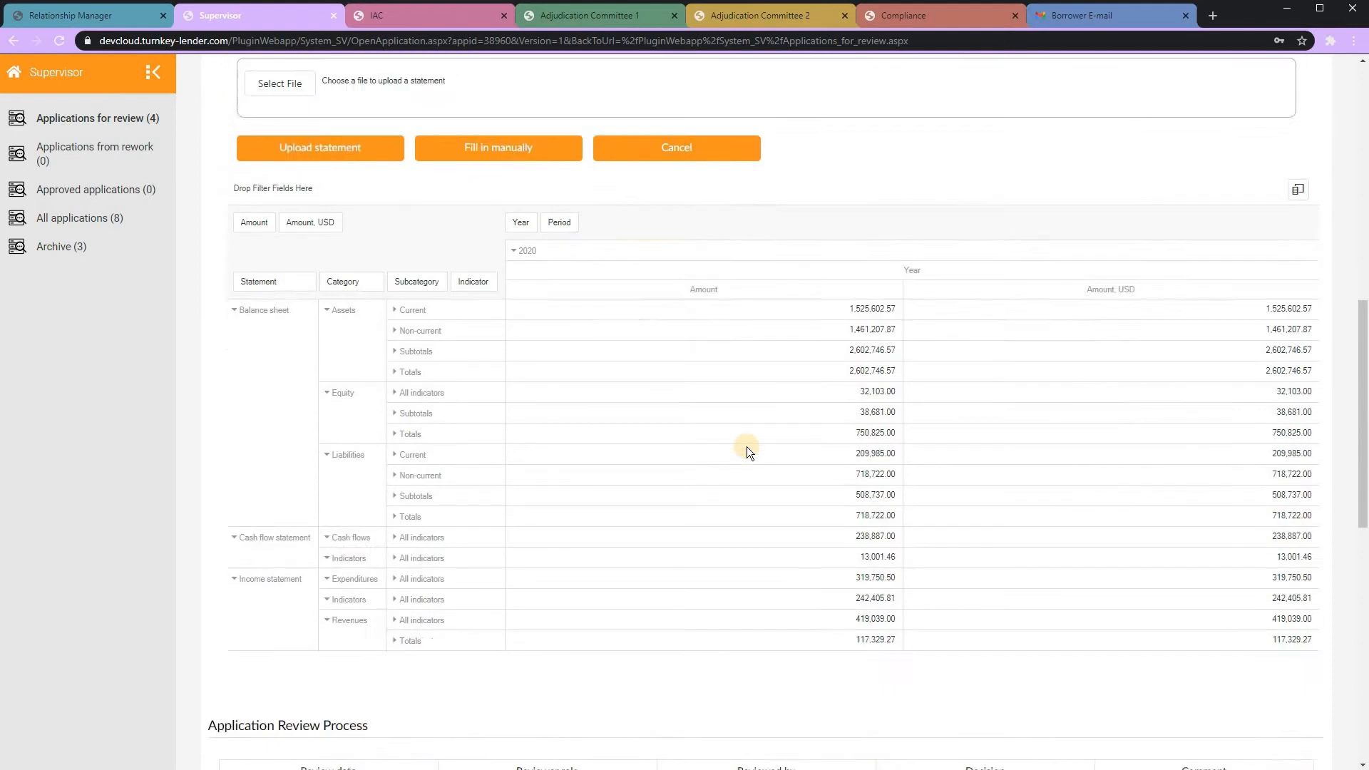
pyautogui.scroll(-2, 747, 447)
pyautogui.scroll(4, 746, 447)
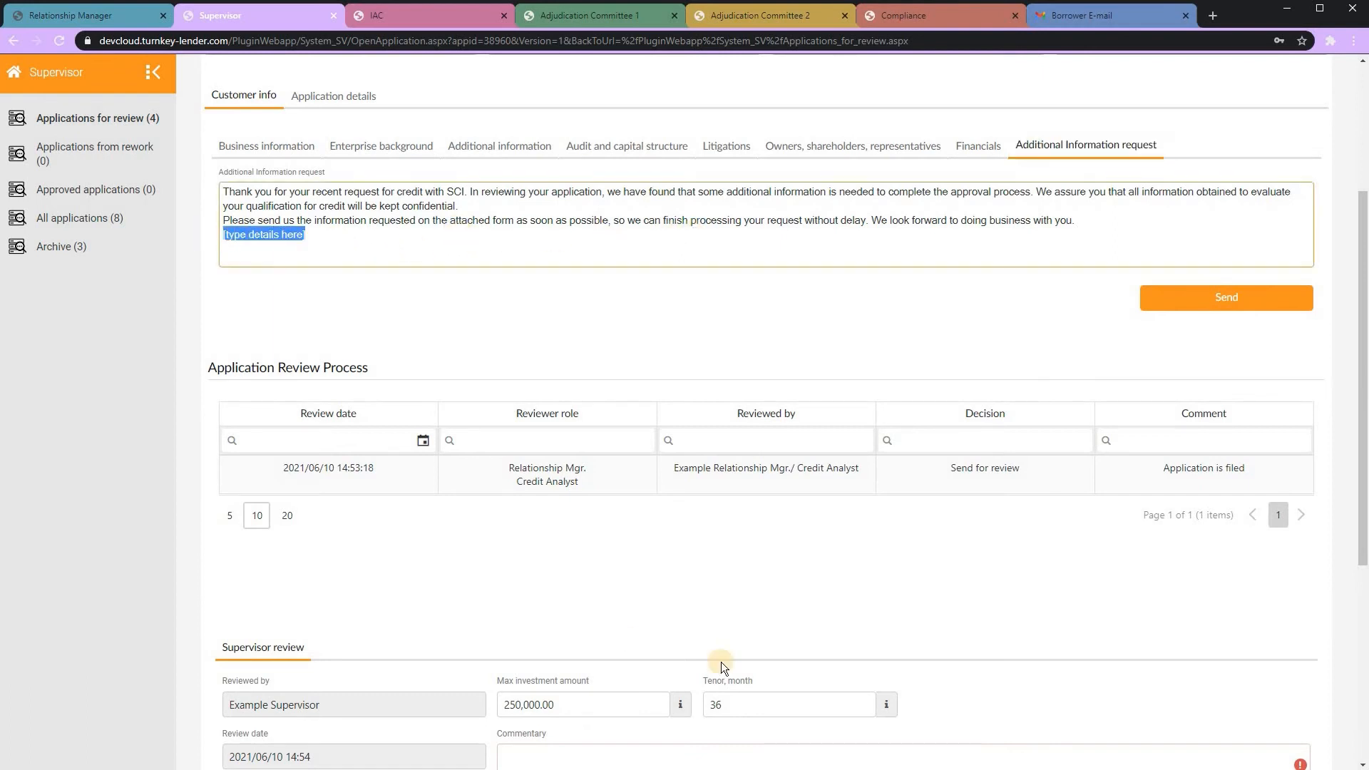
# Send the request for '- Proof of Life Insurance' and confirm it arrived in the borrower's inbox.
pyautogui.write('- Proof of Life Insurance')
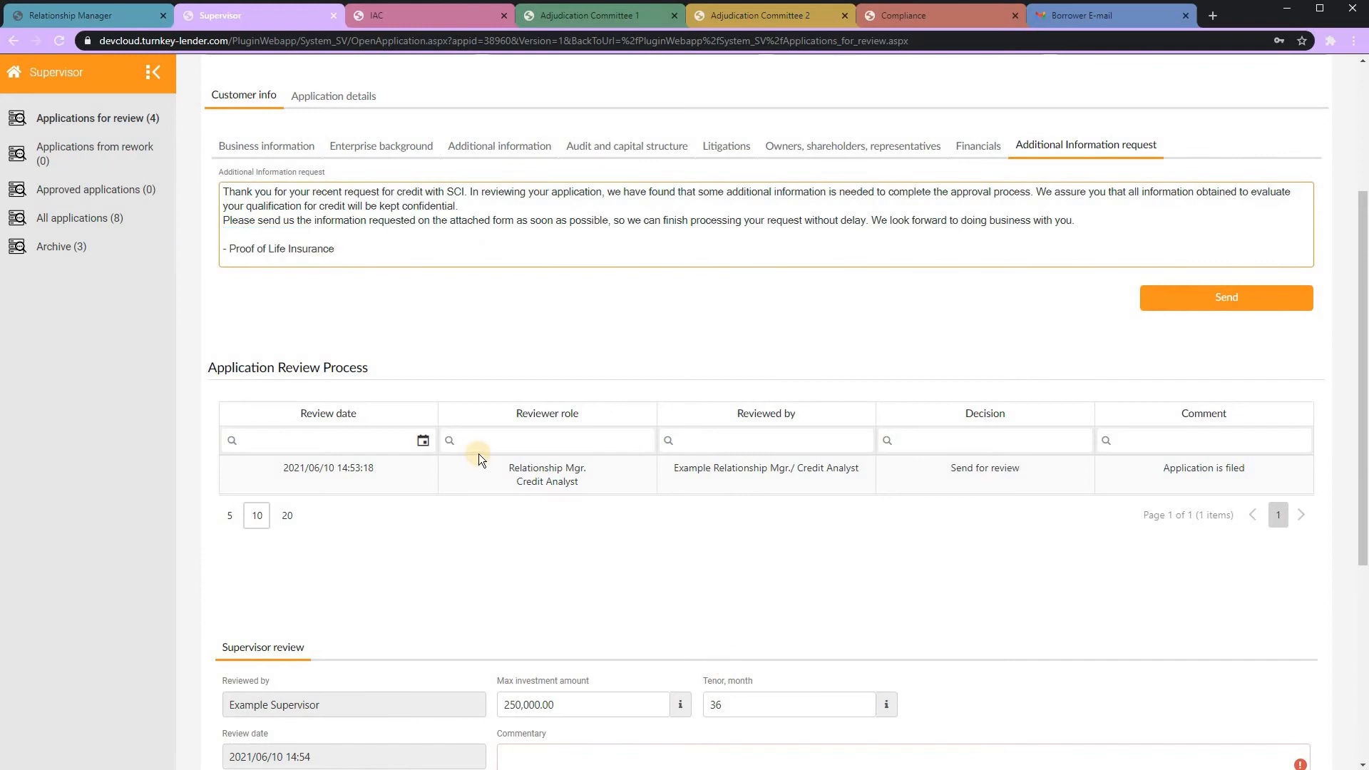
pyautogui.scroll(-2, 477, 454)
pyautogui.scroll(-2, 479, 454)
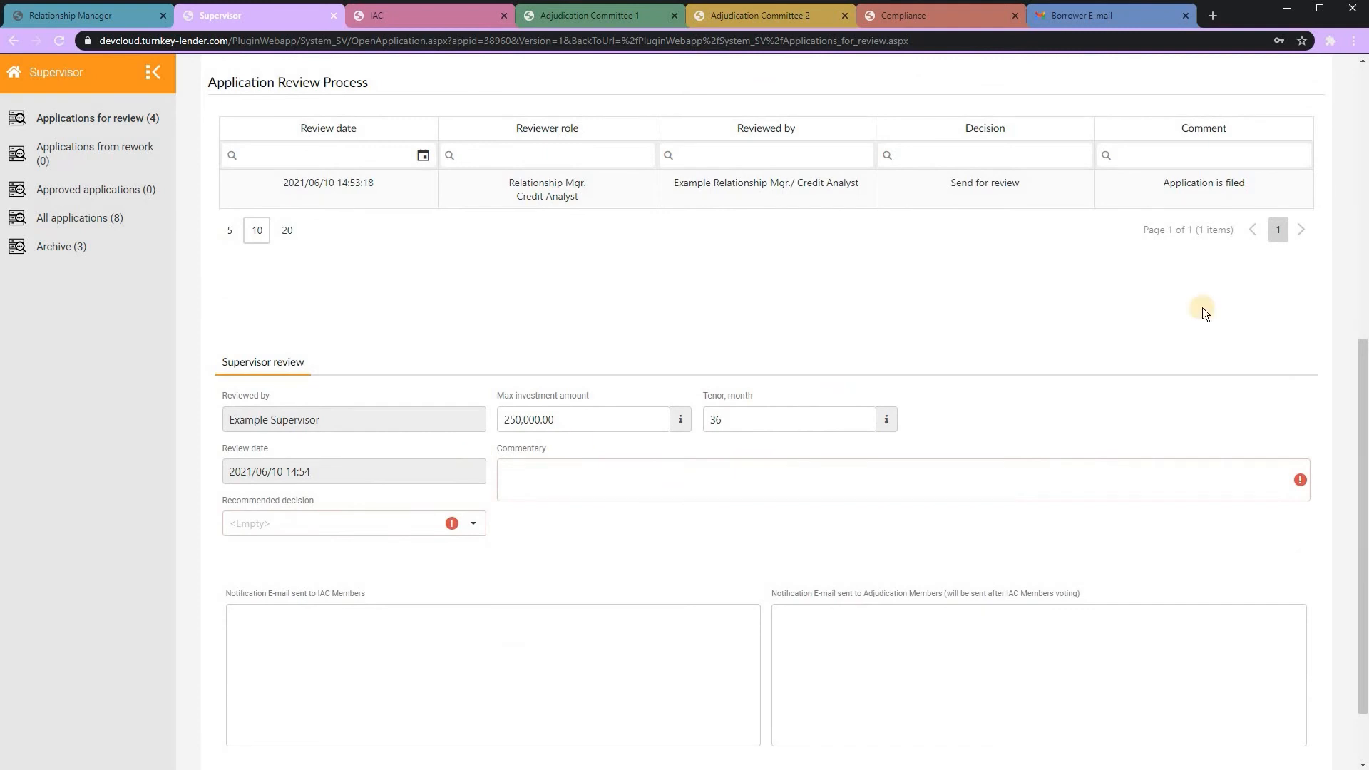
pyautogui.scroll(3, 810, 292)
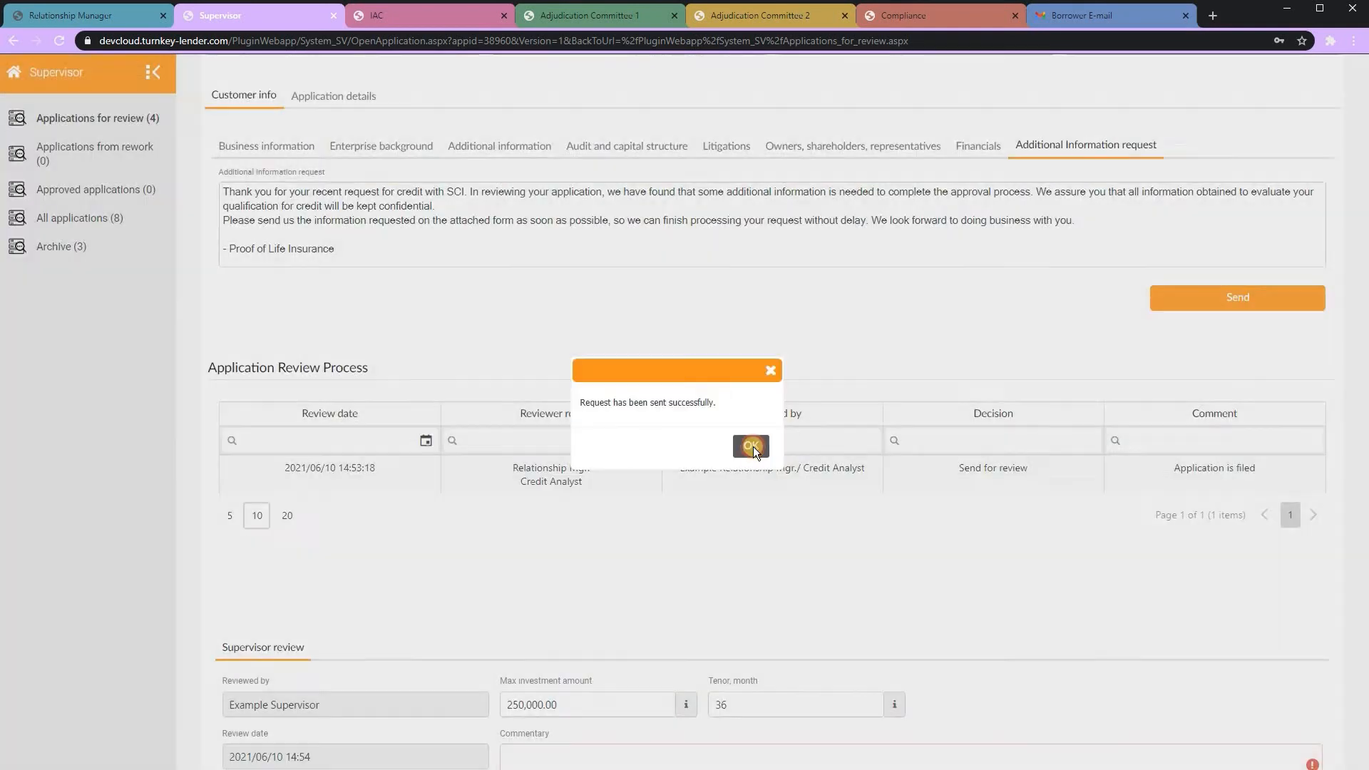
pyautogui.click(749, 445)
pyautogui.hotkey('ctrl', '9')
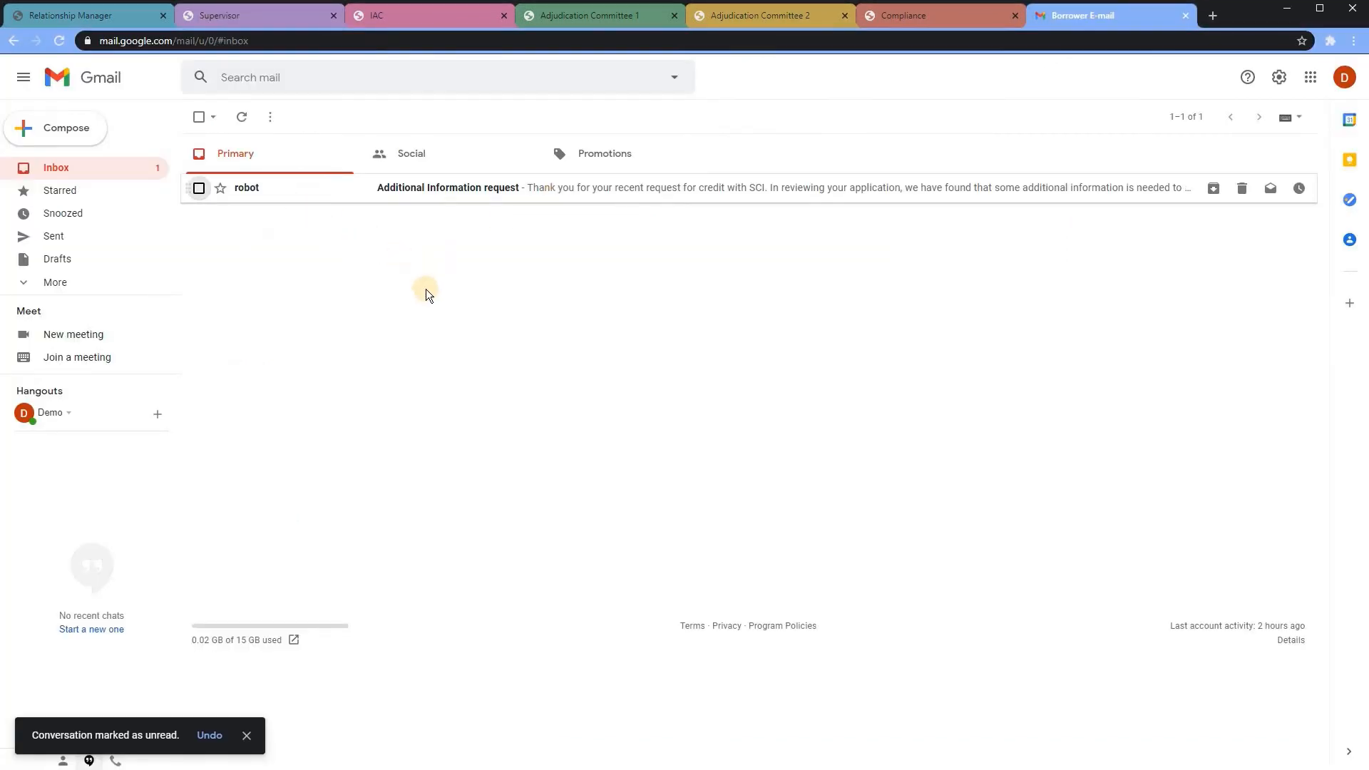
pyautogui.click(449, 186)
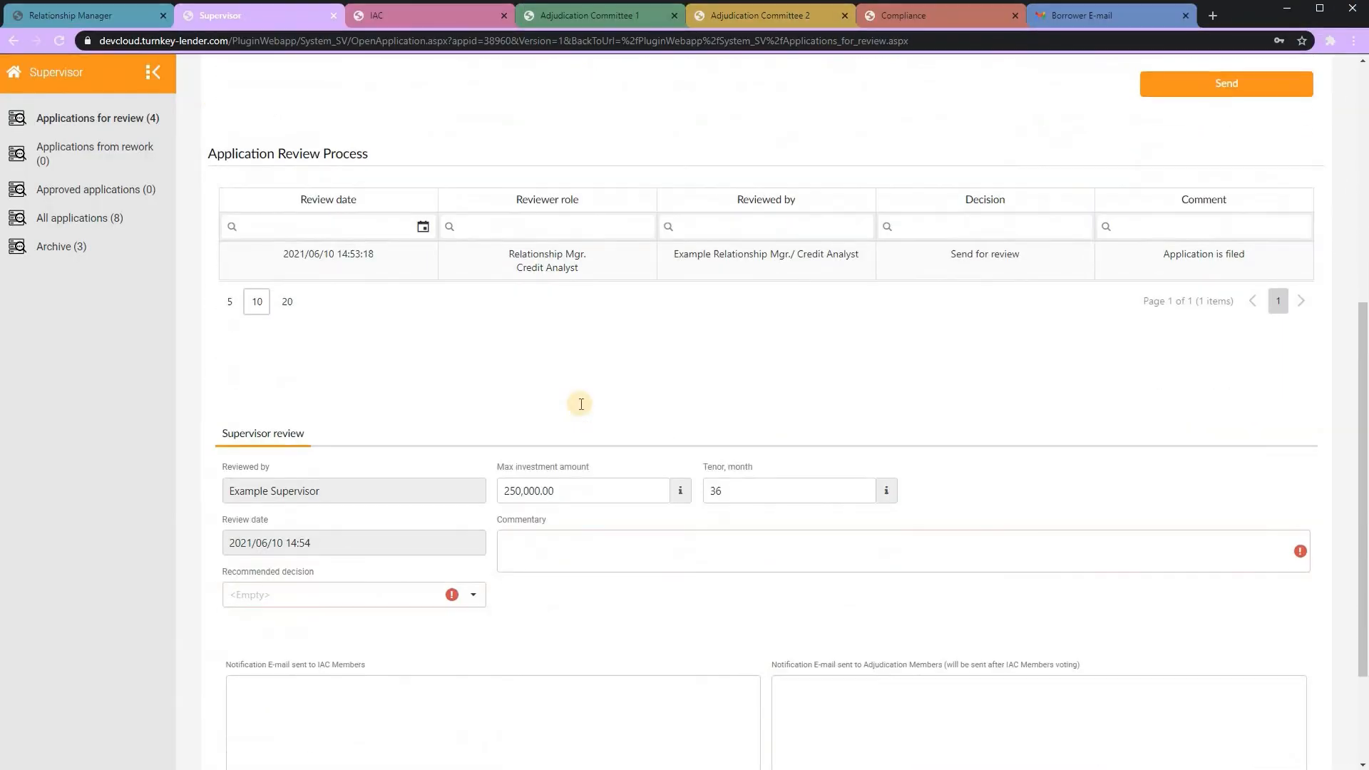
pyautogui.scroll(-2, 581, 403)
# Enter the commentary 'Recommend Approval', set the recommended decision to Approve and begin the IAC notification.
pyautogui.click(643, 407)
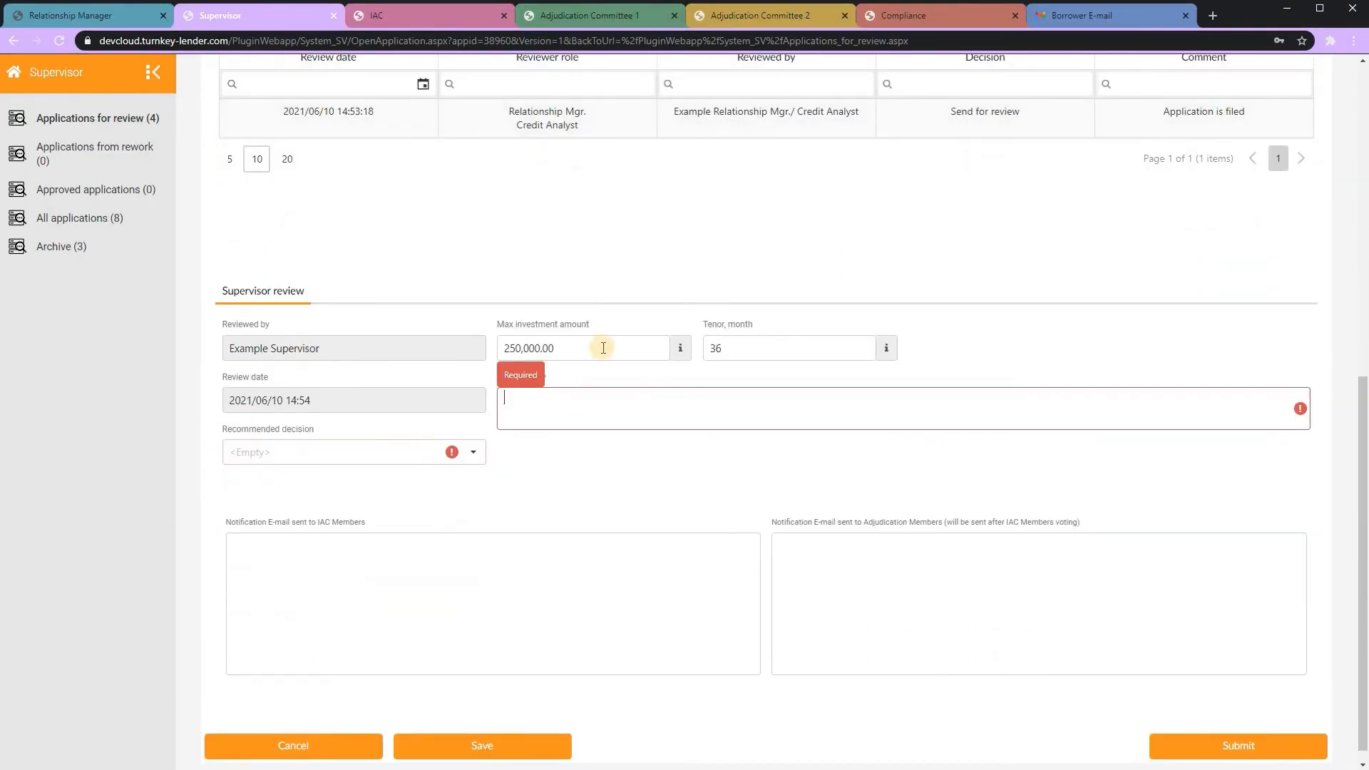
pyautogui.write('Recommend')
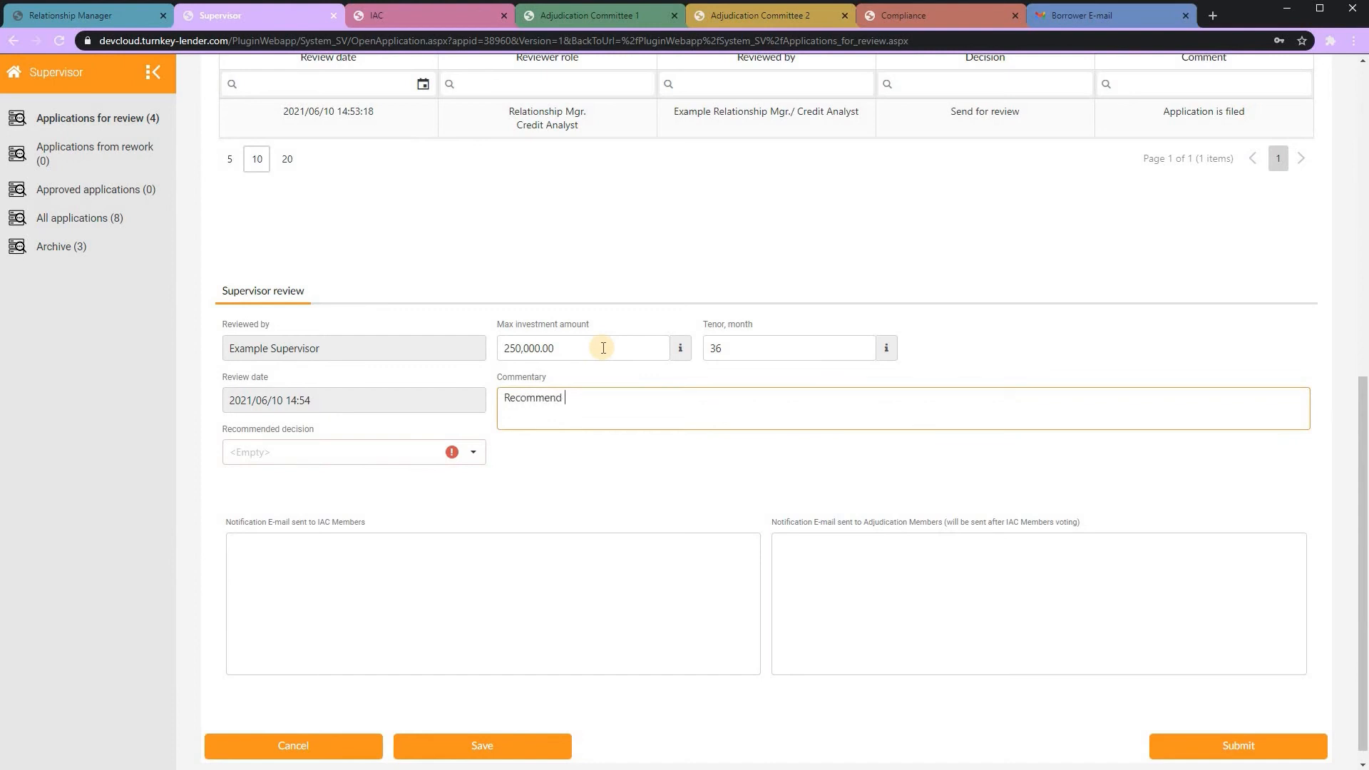
pyautogui.write('oval')
pyautogui.click(261, 451)
pyautogui.click(256, 477)
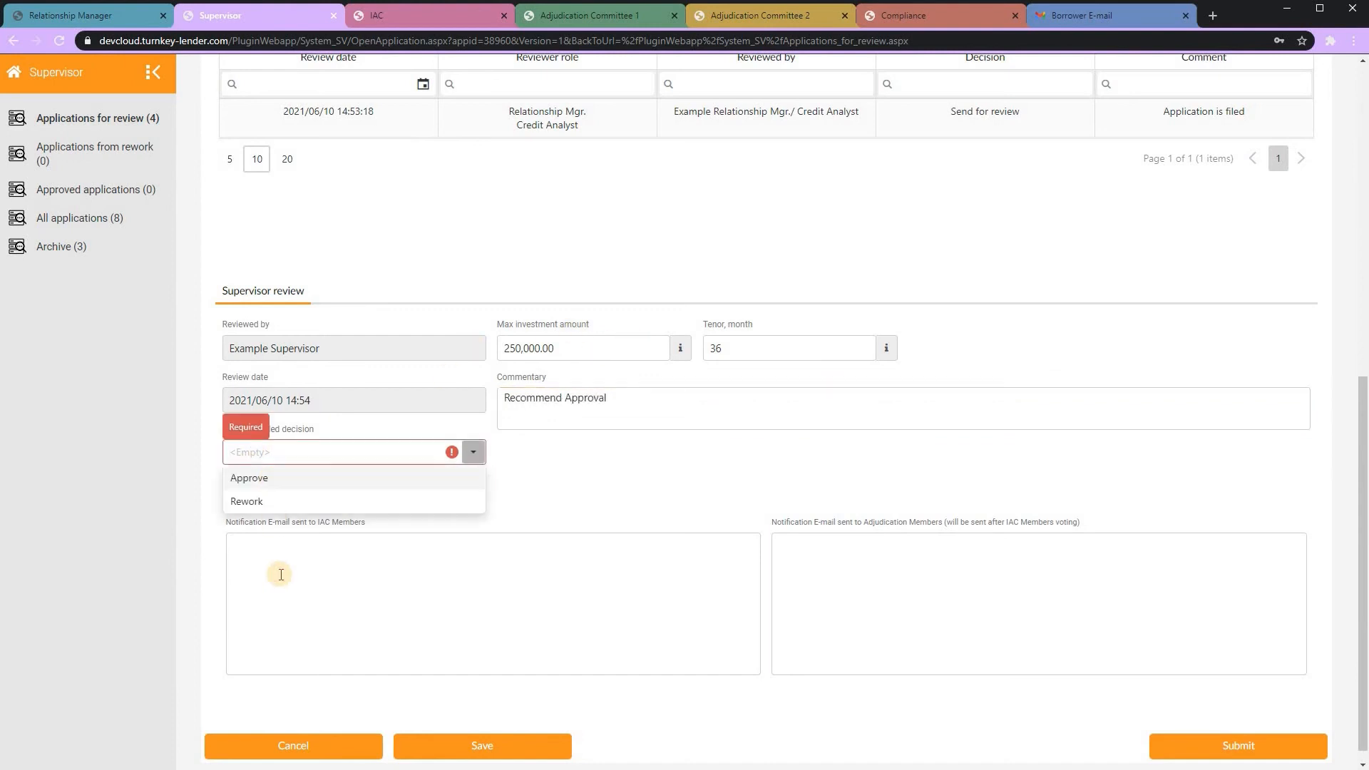
pyautogui.click(281, 575)
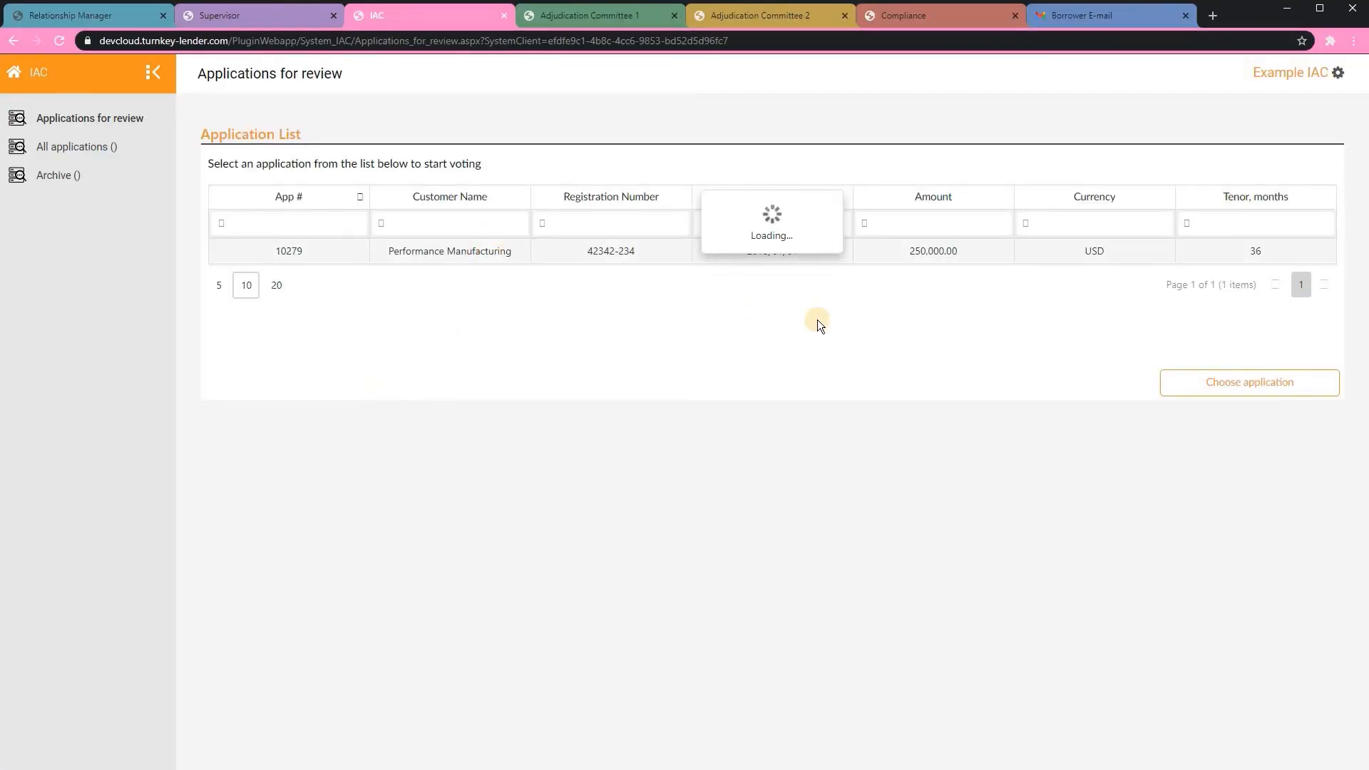
# Open Performance Manufacturing's application and draft the IAC decision Approve with commentary 'Test'.
pyautogui.click(1214, 381)
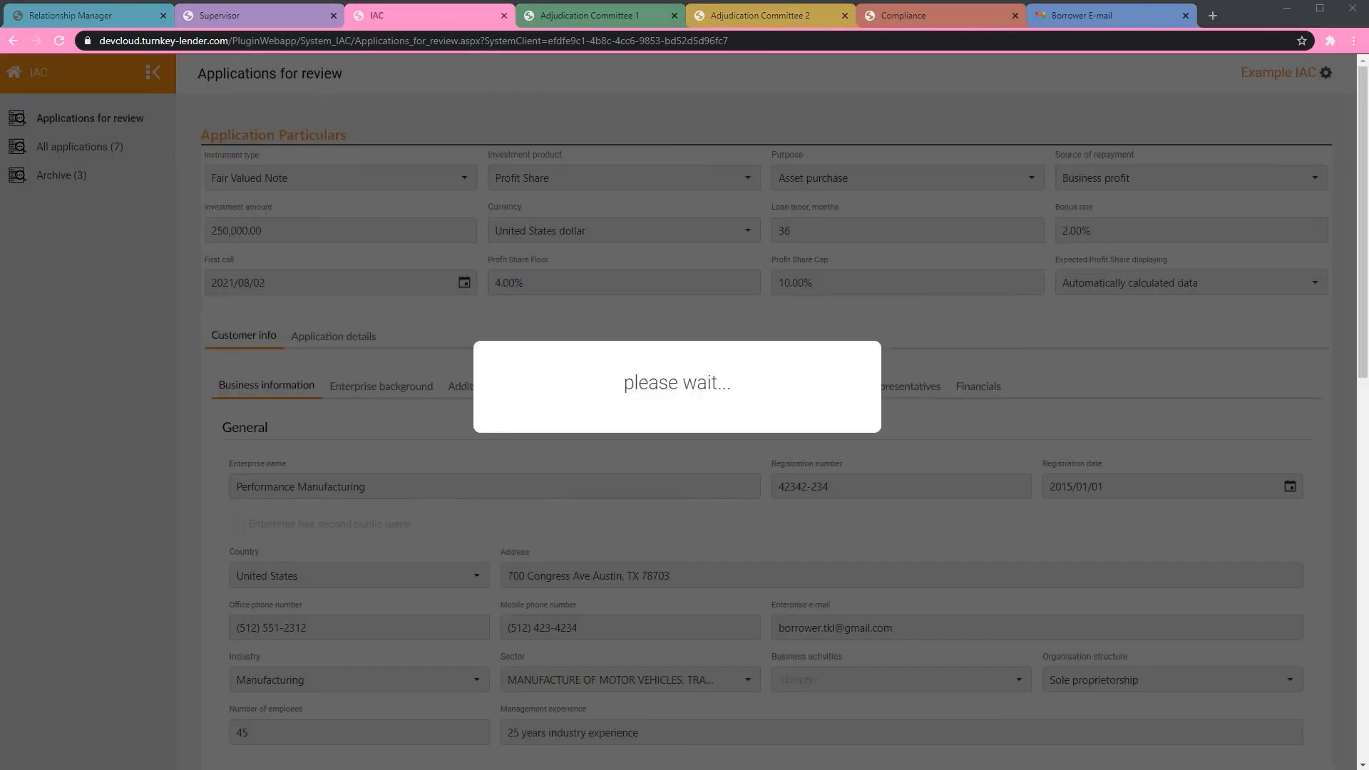
pyautogui.scroll(-3, 325, 259)
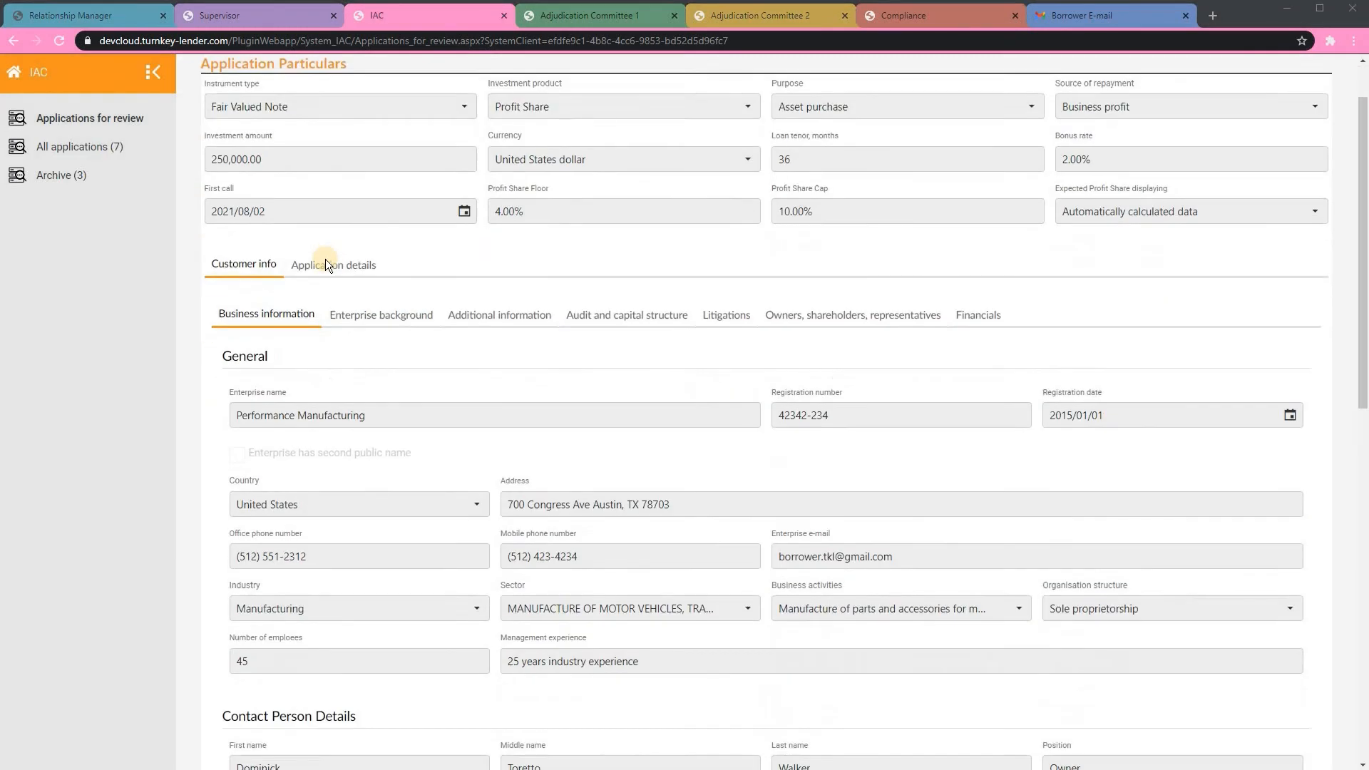
pyautogui.scroll(-3, 326, 259)
pyautogui.scroll(-1, 325, 259)
pyautogui.scroll(-3, 325, 259)
pyautogui.scroll(-1, 332, 261)
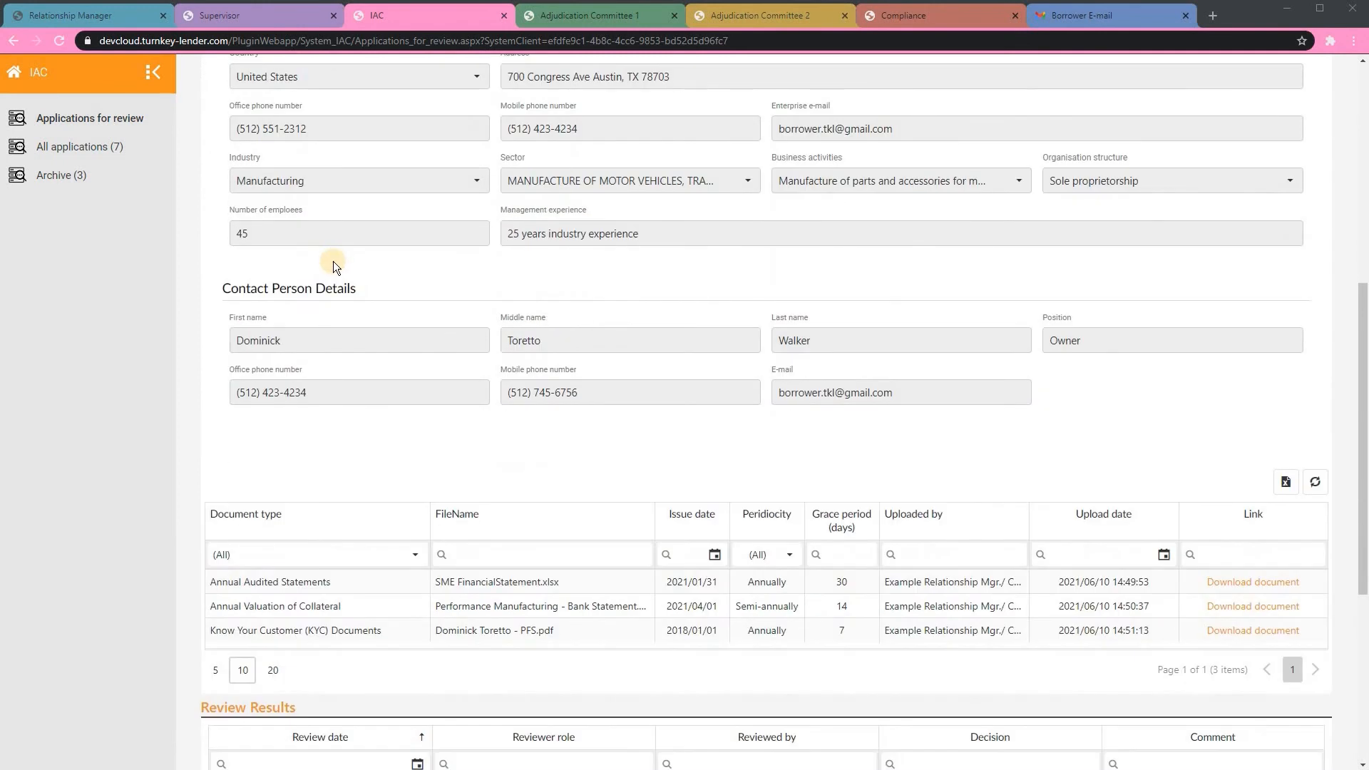
pyautogui.scroll(-3, 341, 270)
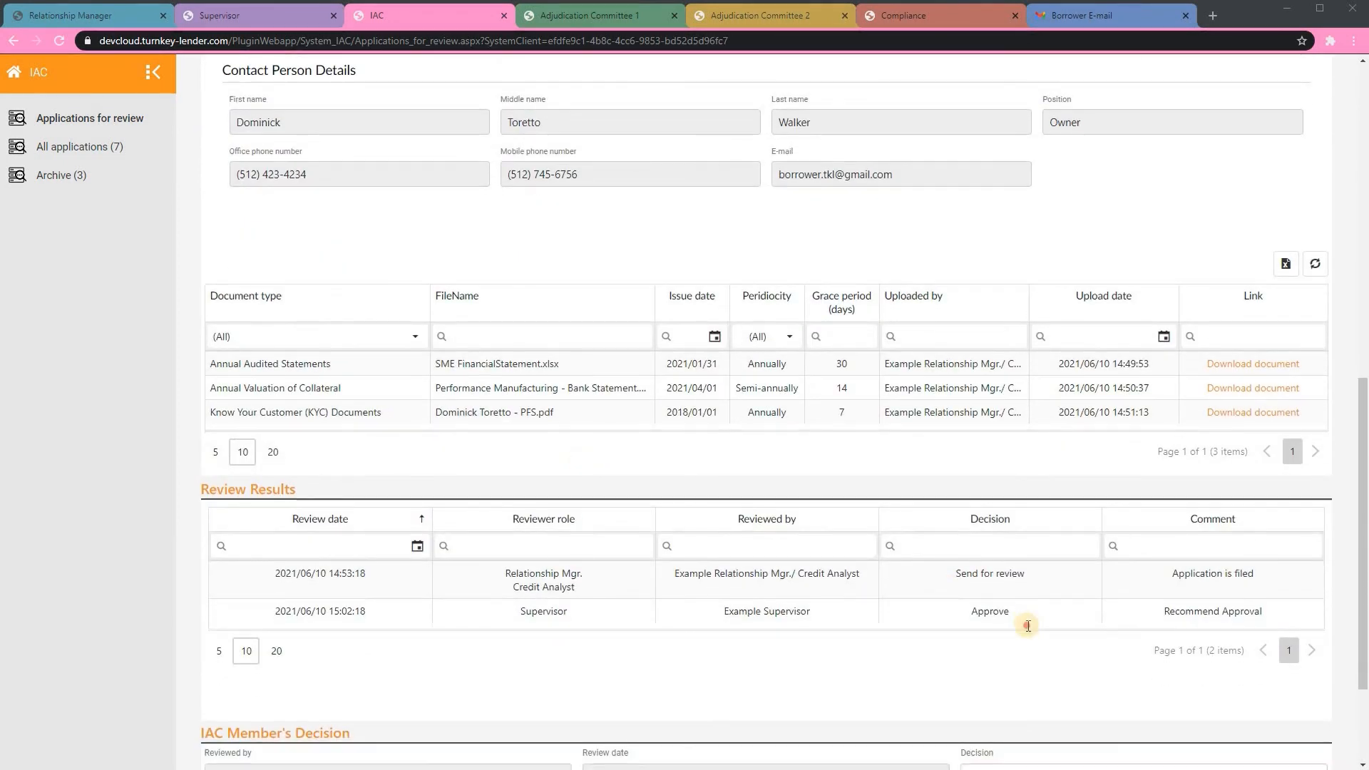
pyautogui.scroll(-2, 1024, 621)
pyautogui.click(1022, 621)
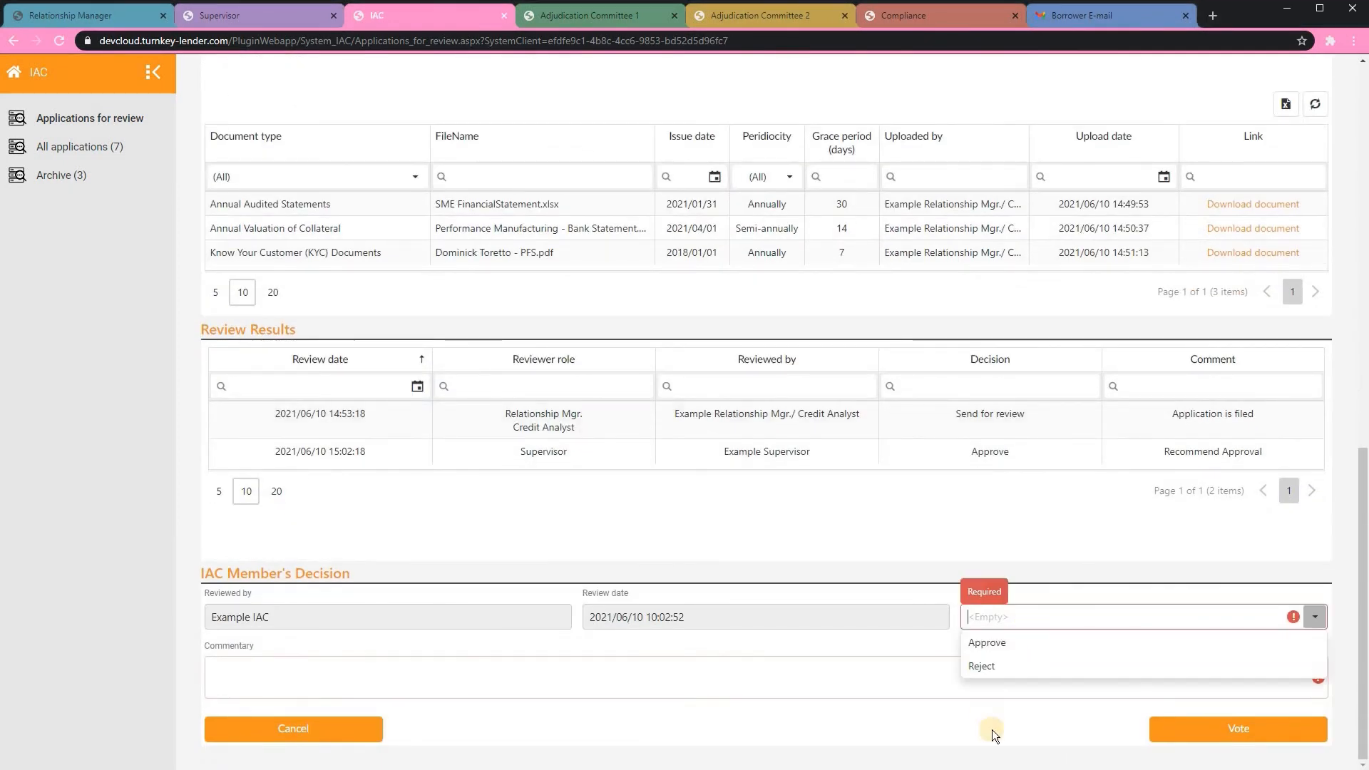
pyautogui.press('Down')
pyautogui.click(718, 676)
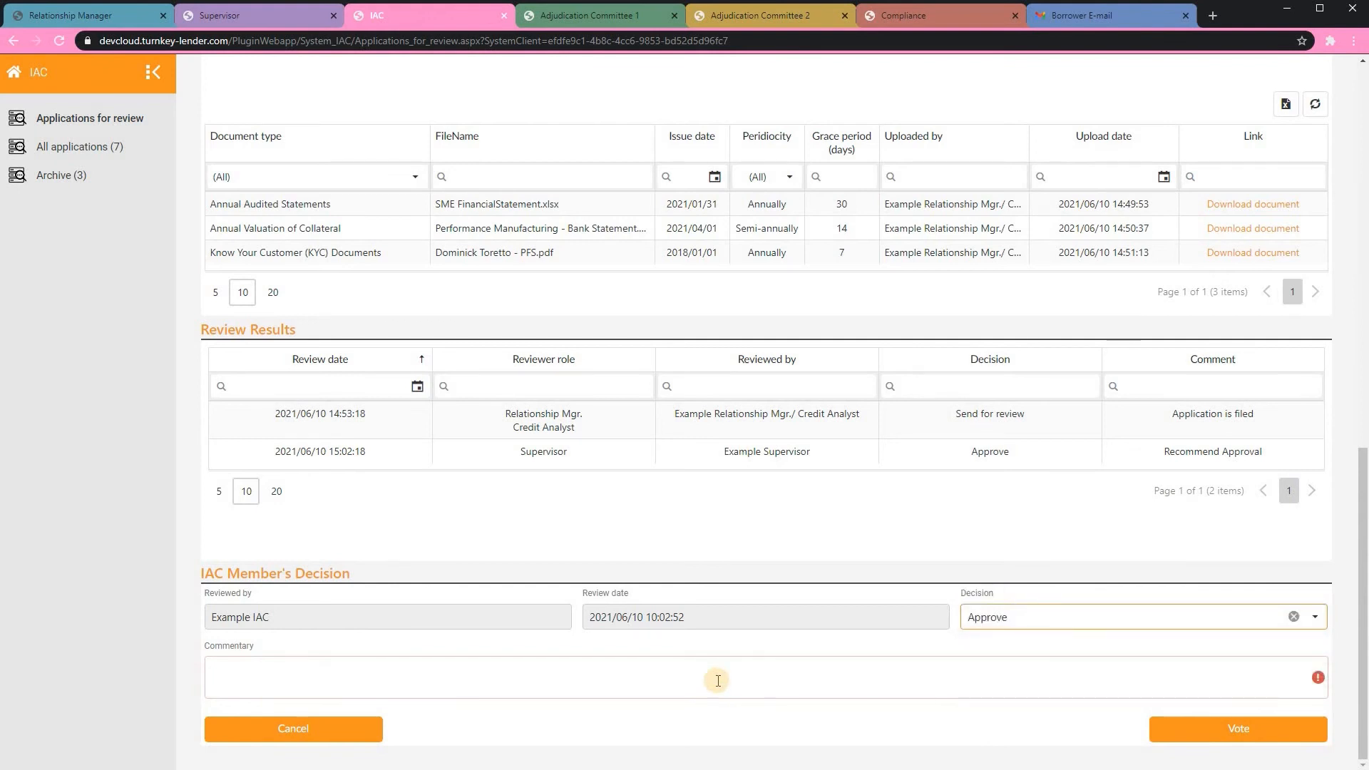
pyautogui.write('Test')
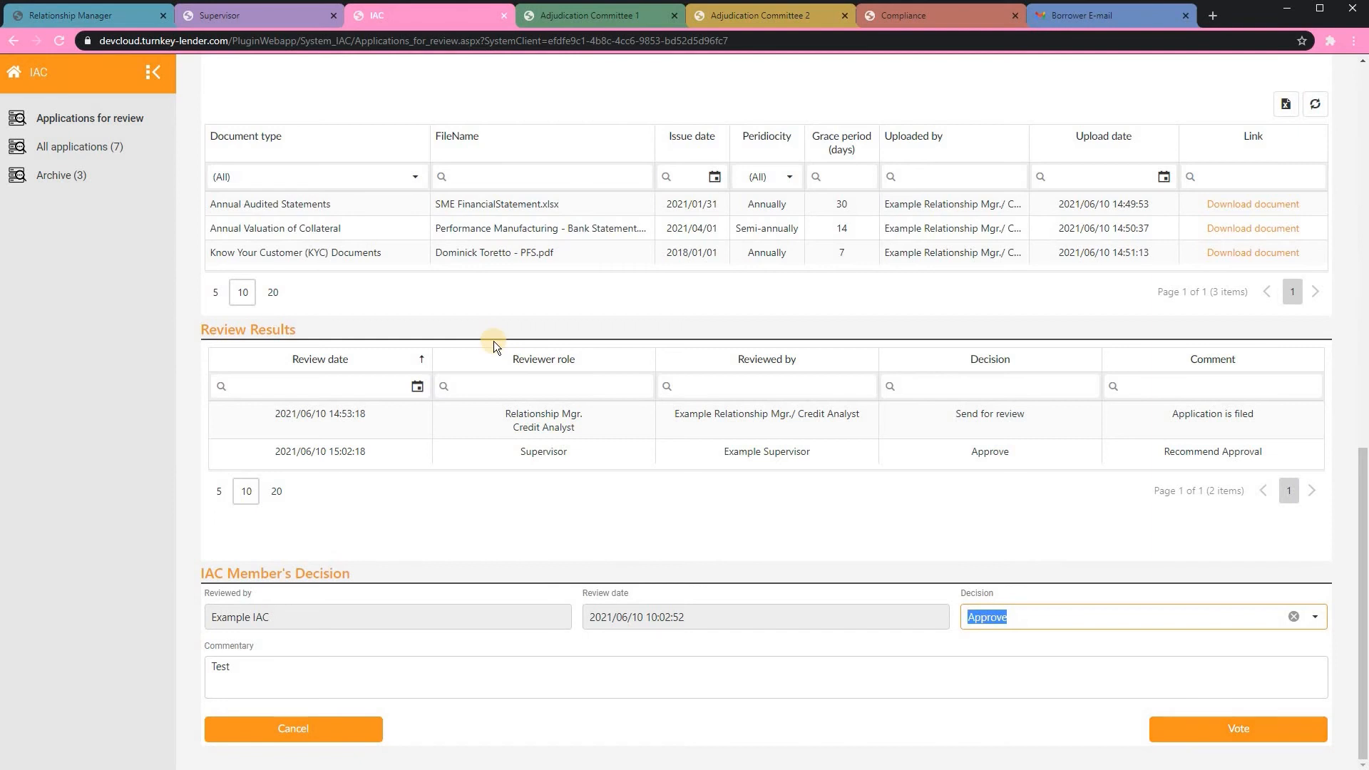
pyautogui.scroll(2, 494, 341)
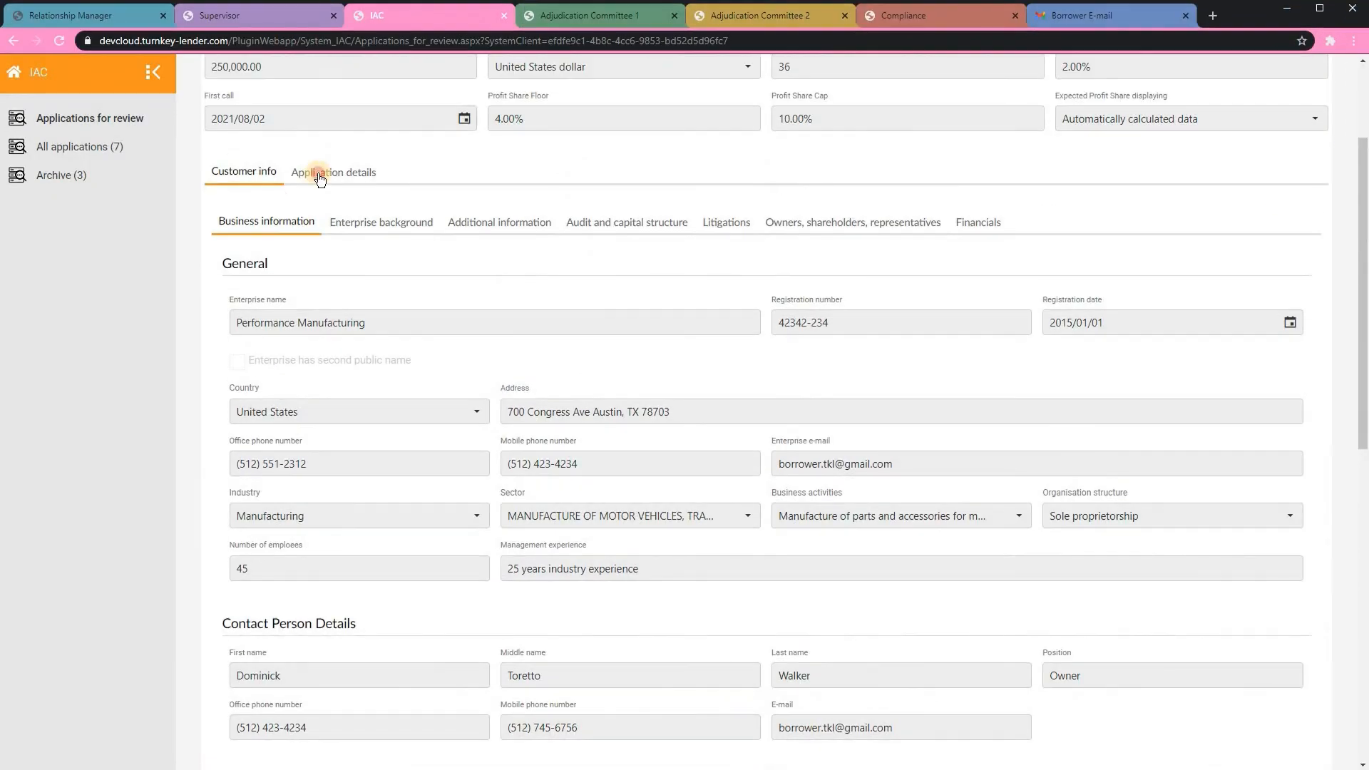
# Browse the application details, eligibility rules checklist and used interest rates as the IAC.
pyautogui.click(319, 178)
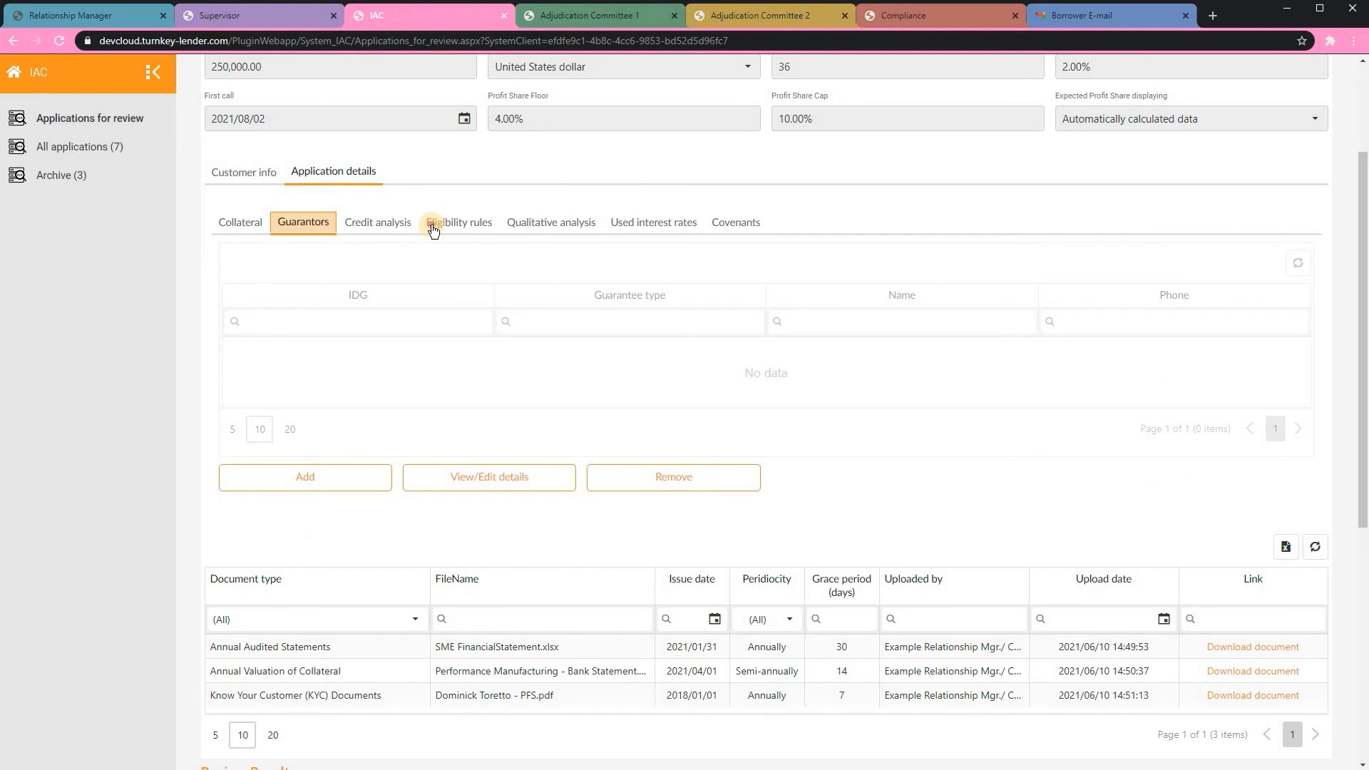
pyautogui.click(432, 225)
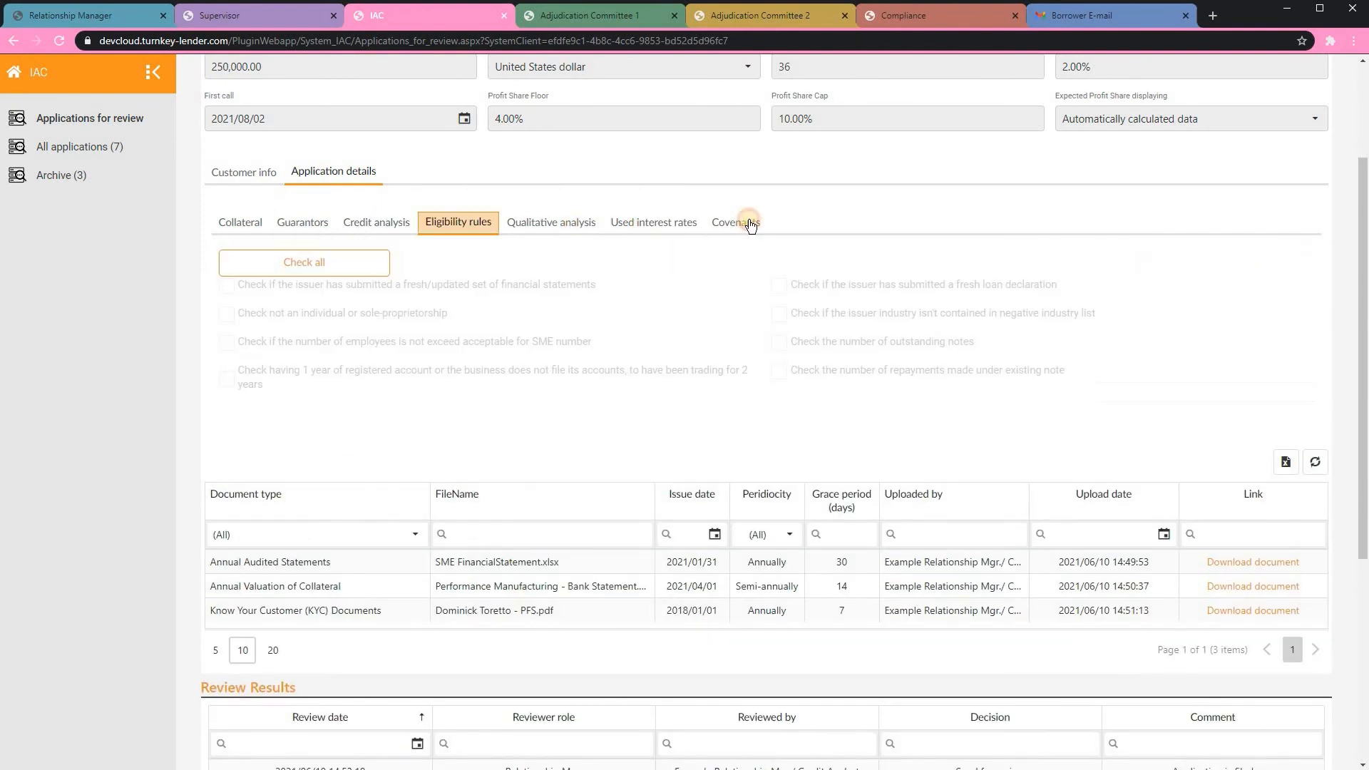
pyautogui.click(653, 223)
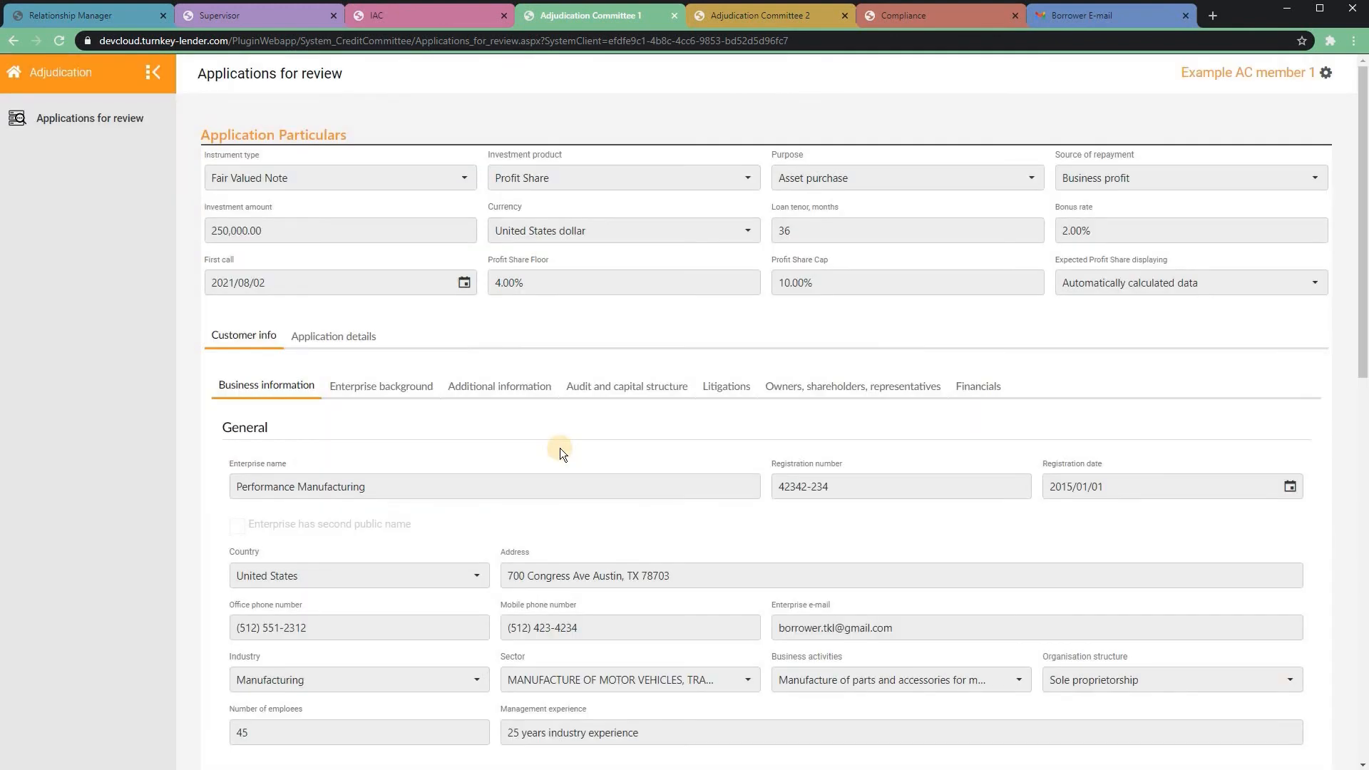
pyautogui.scroll(-6, 559, 448)
pyautogui.scroll(-6, 559, 449)
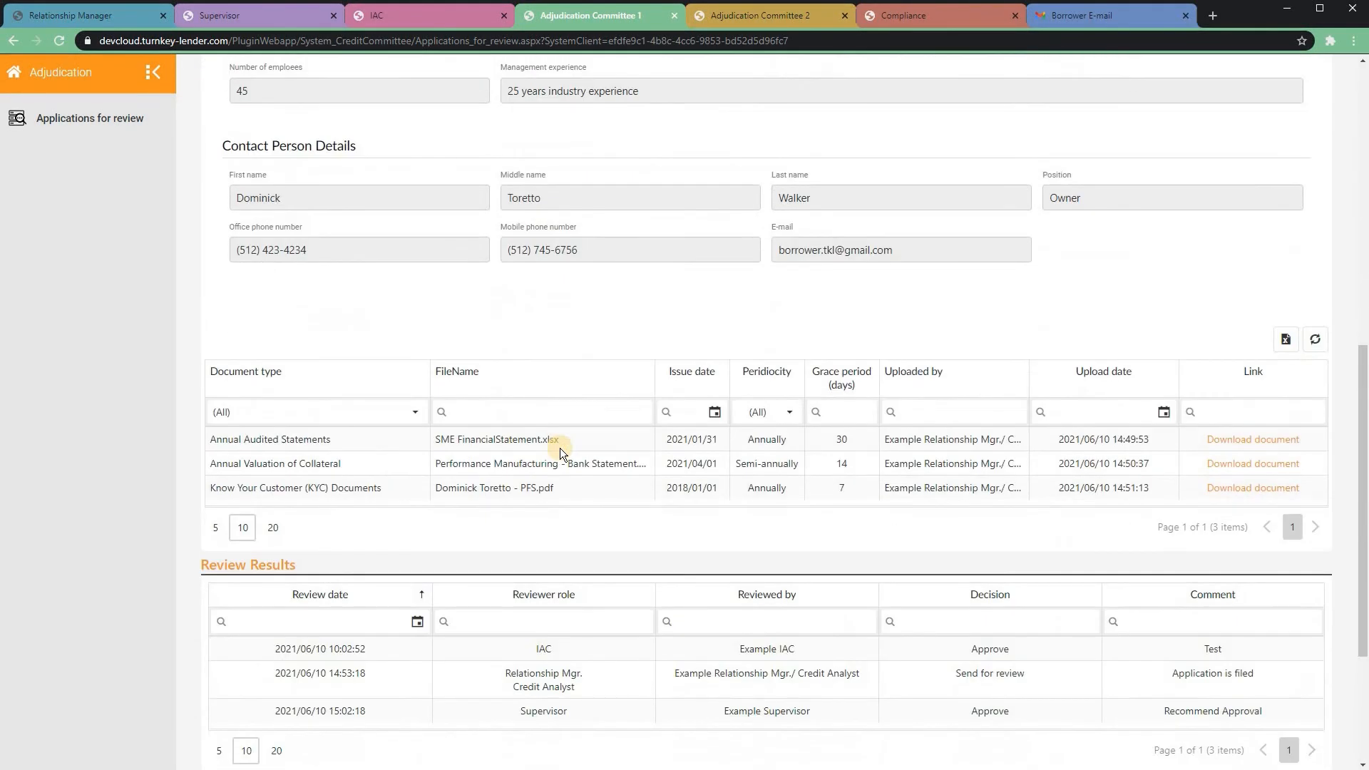
pyautogui.scroll(-5, 605, 524)
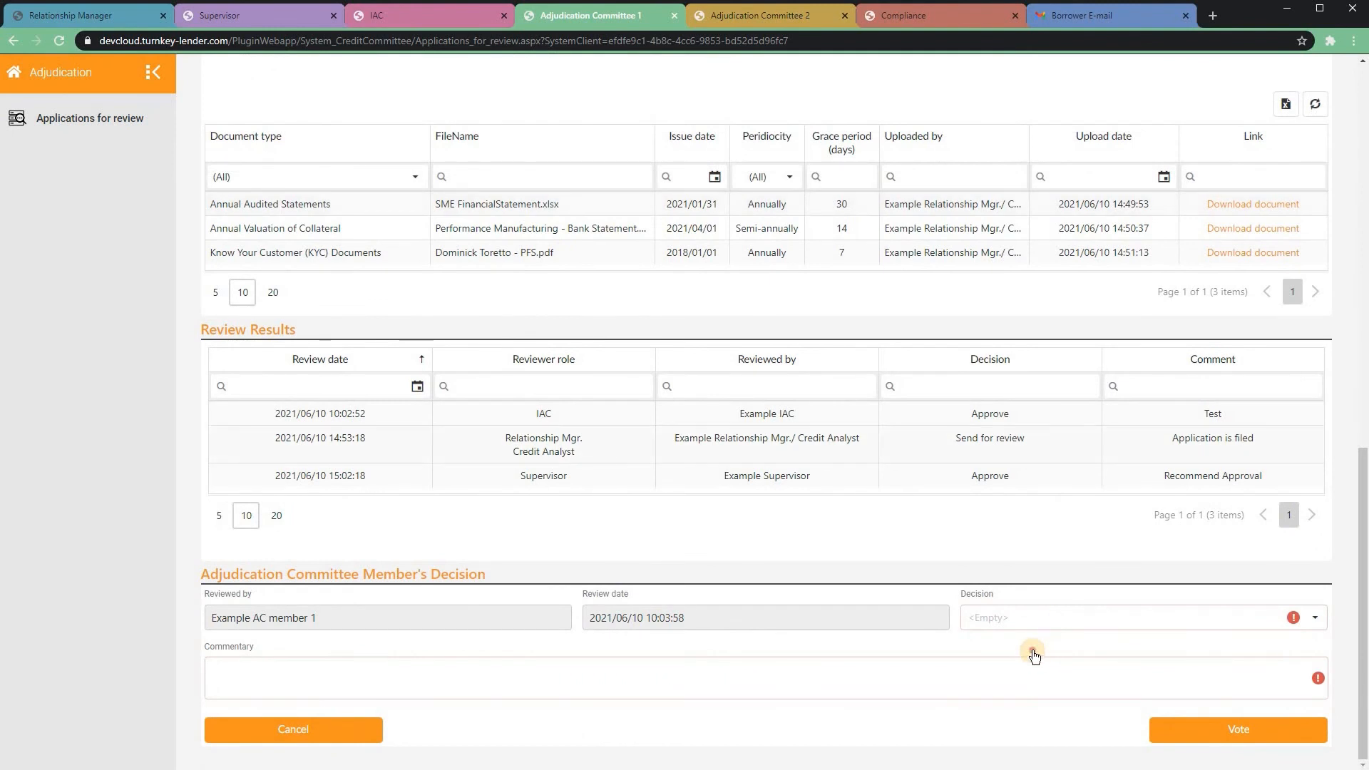
# Set the adjudication committee member's decision to Approve.
pyautogui.click(1034, 619)
pyautogui.click(974, 646)
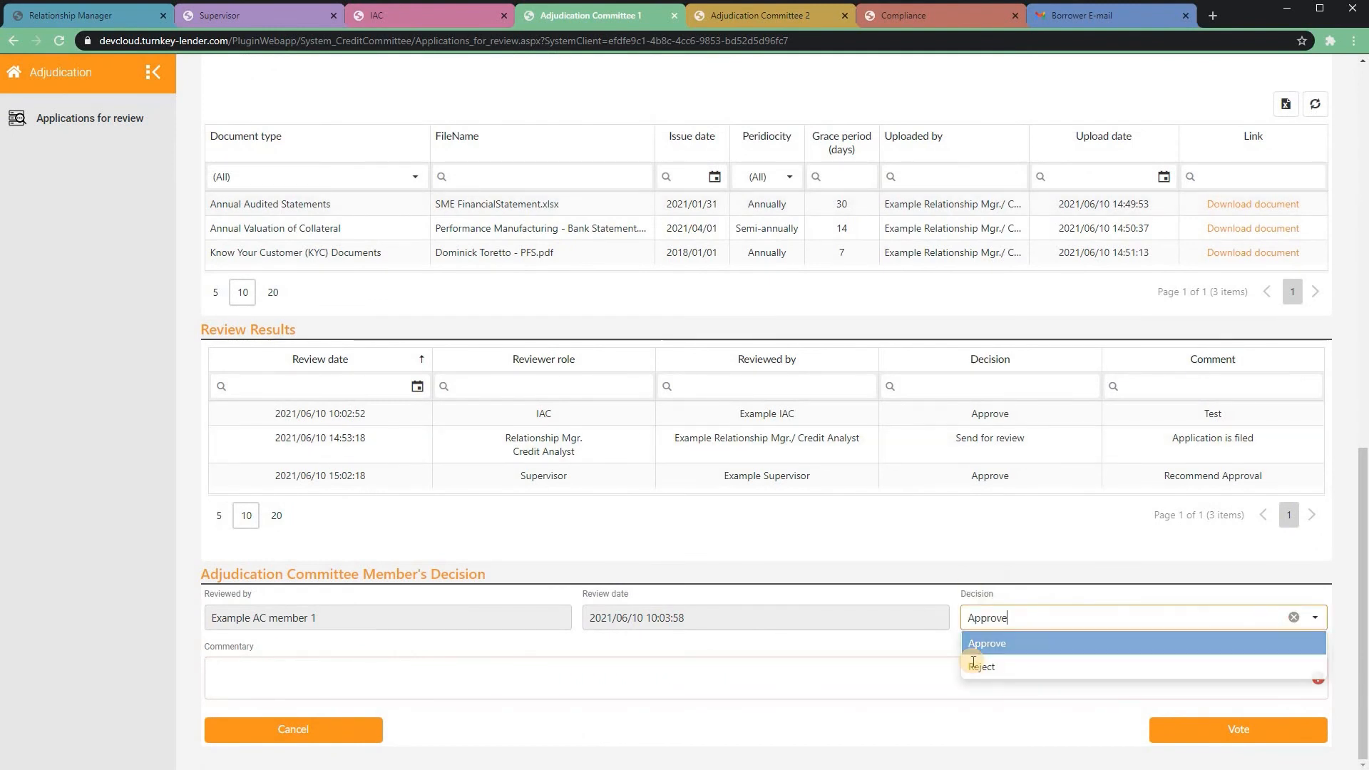